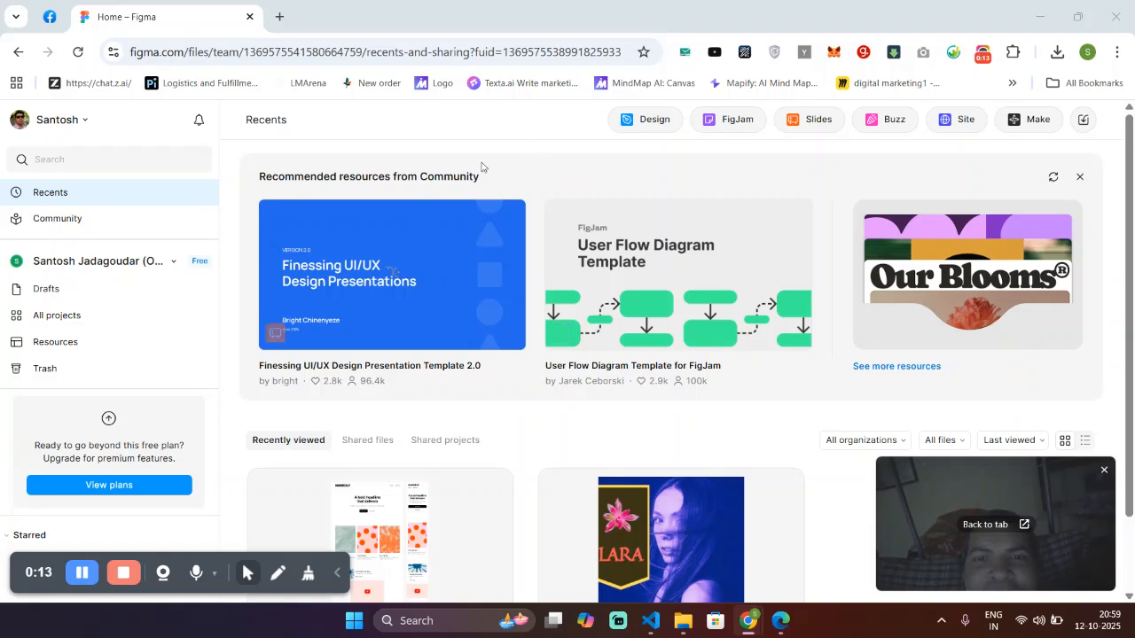
Create a new design file and open the Navigation components of the Simple Design System library
click(658, 123)
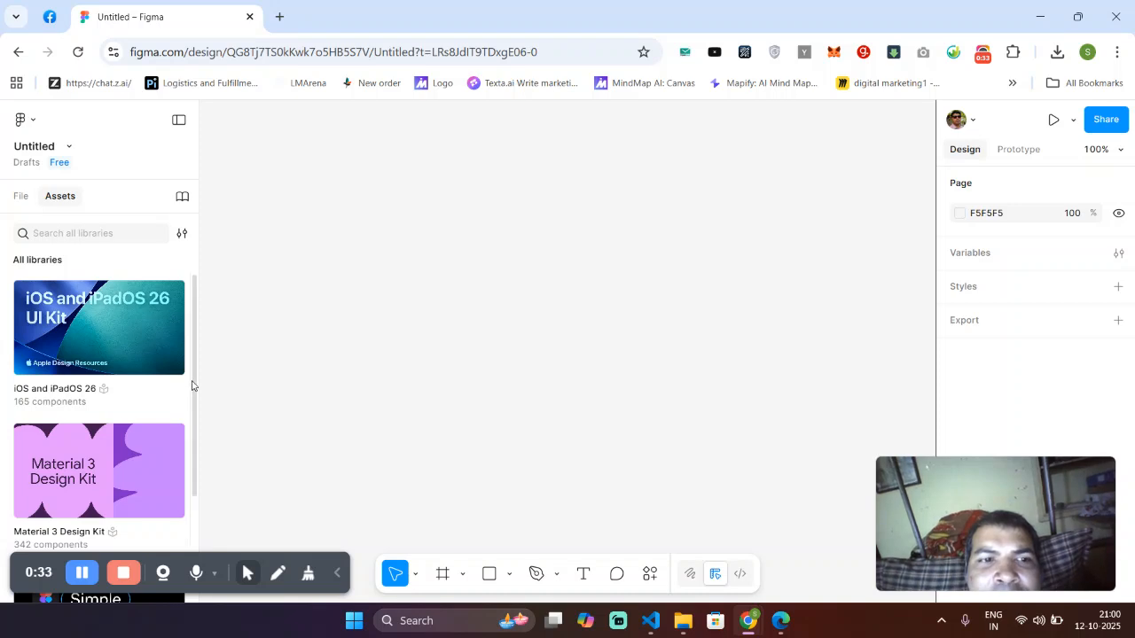
drag(194, 393, 185, 519)
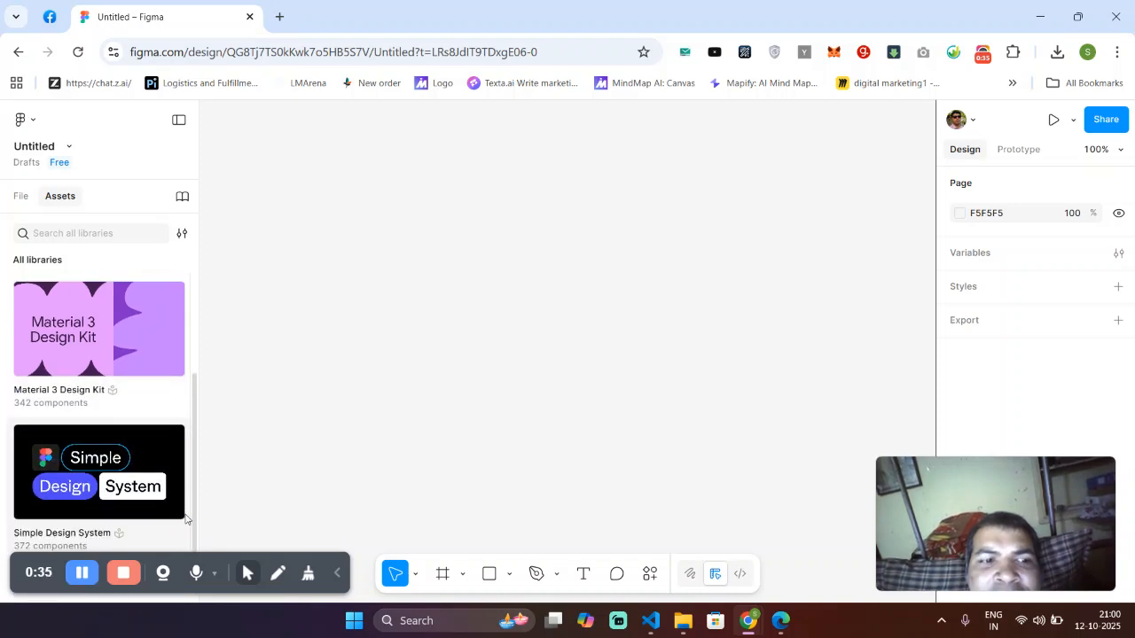
click(121, 456)
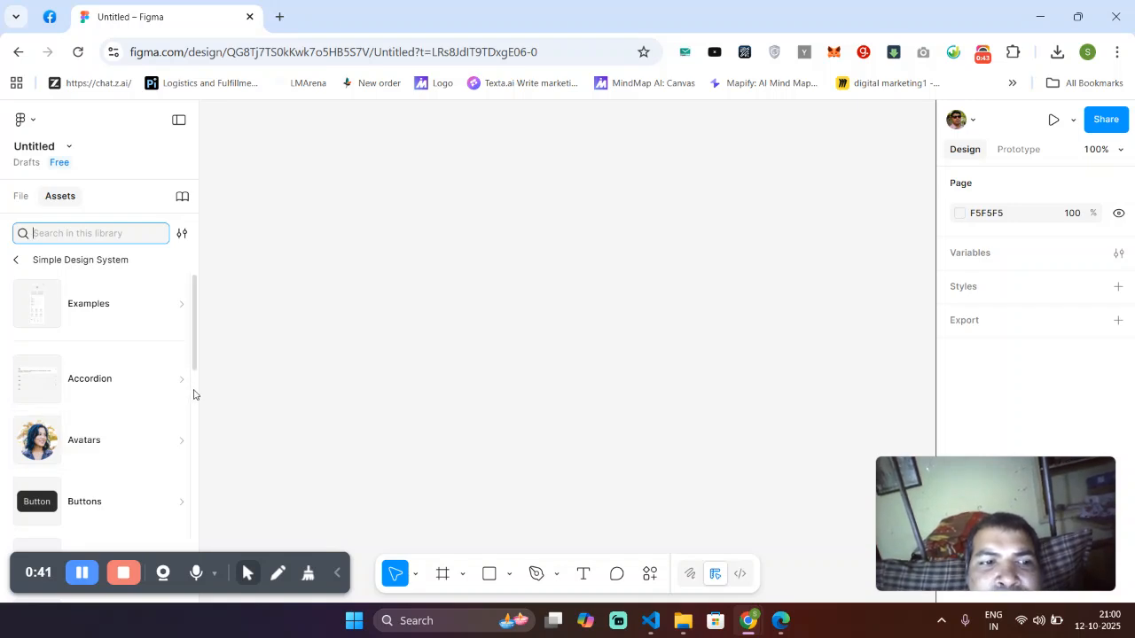
scroll(192, 427, down, 3)
drag(196, 403, 184, 506)
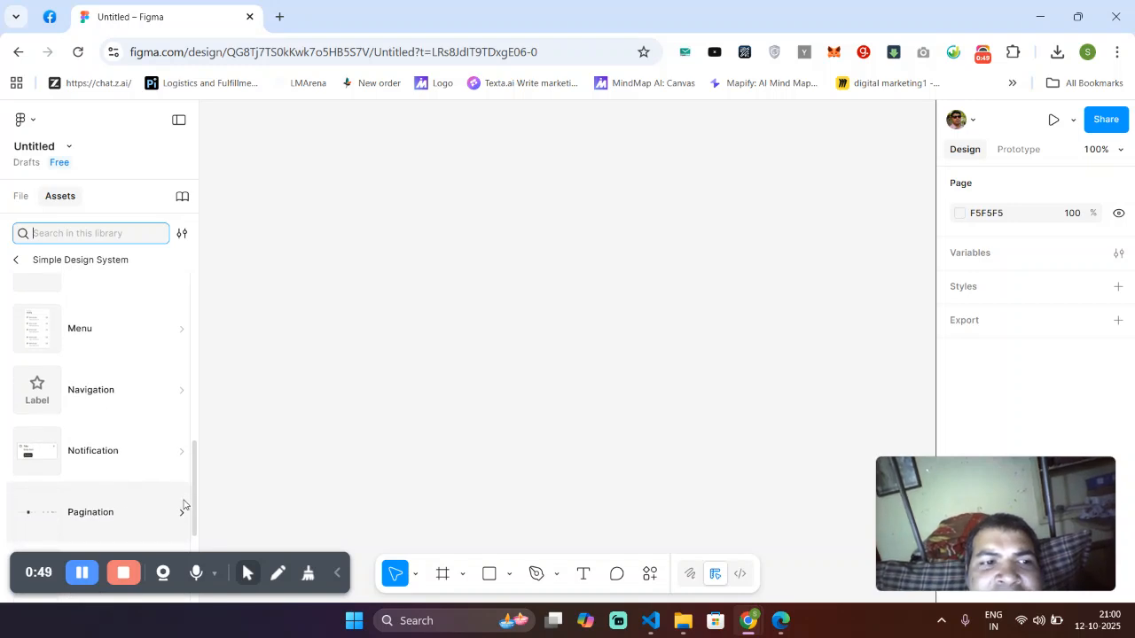
click(110, 397)
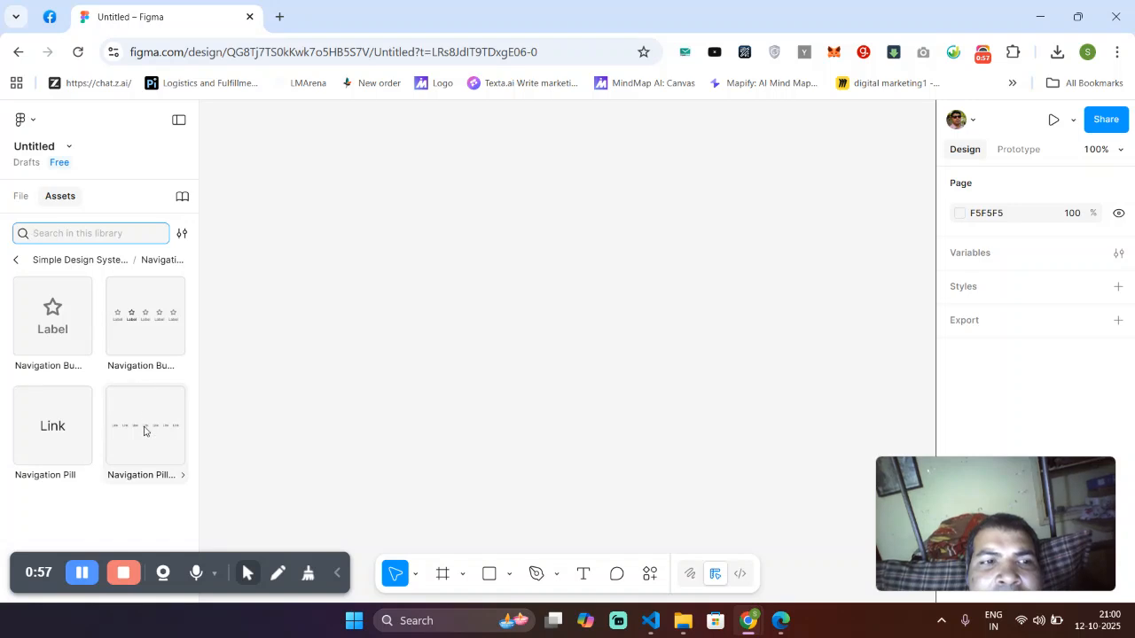
Insert an instance of the Navigation Button component onto the canvas and select it
click(57, 319)
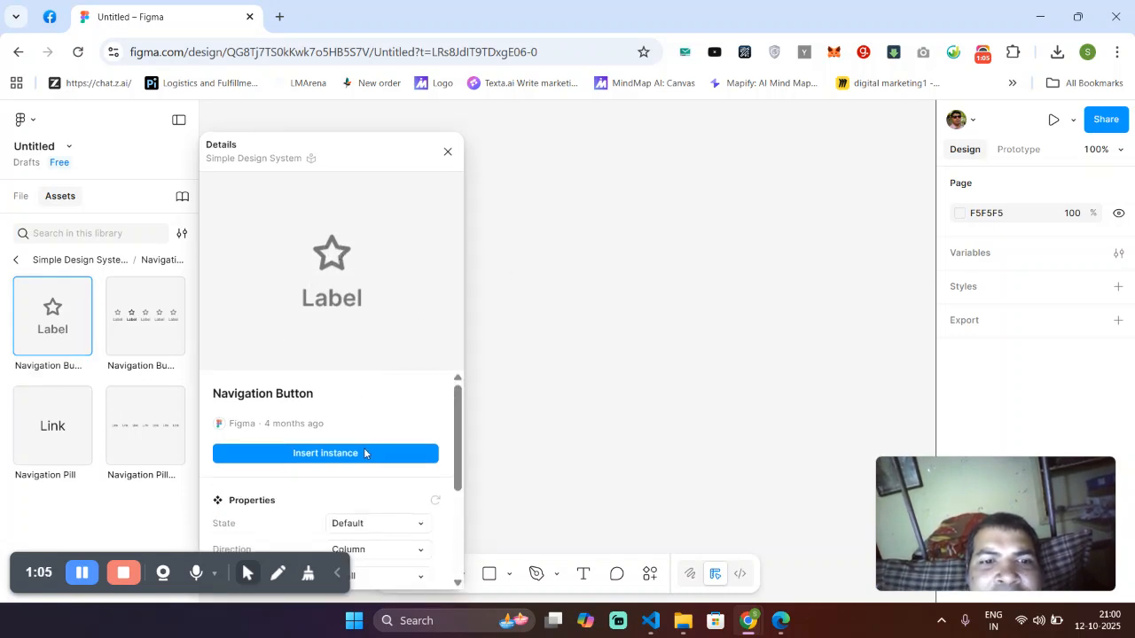
click(335, 453)
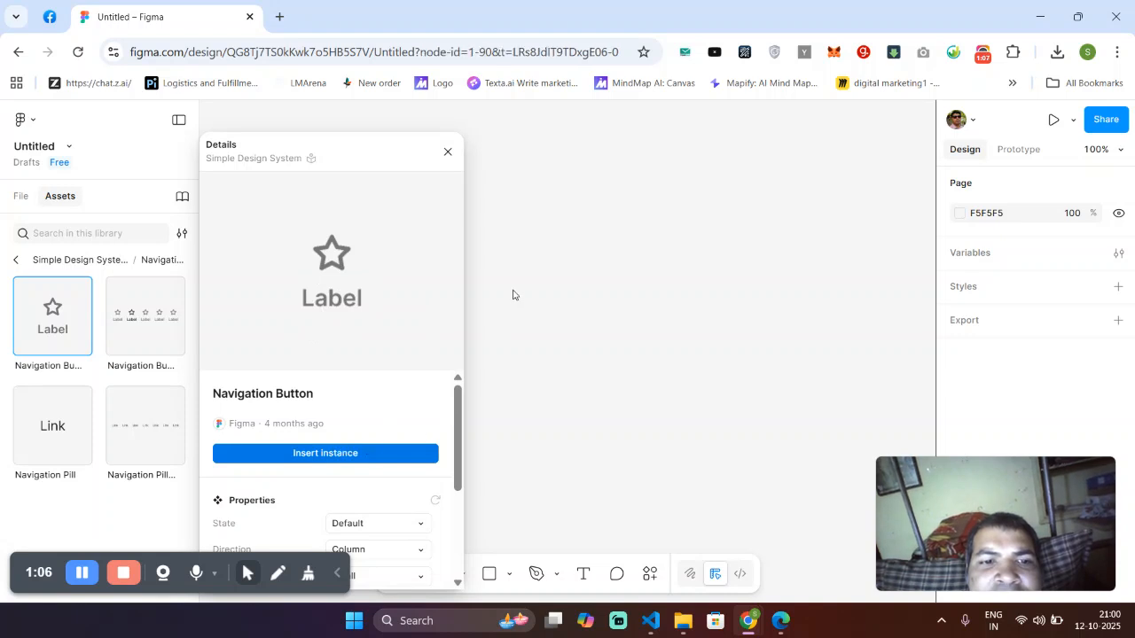
click(631, 358)
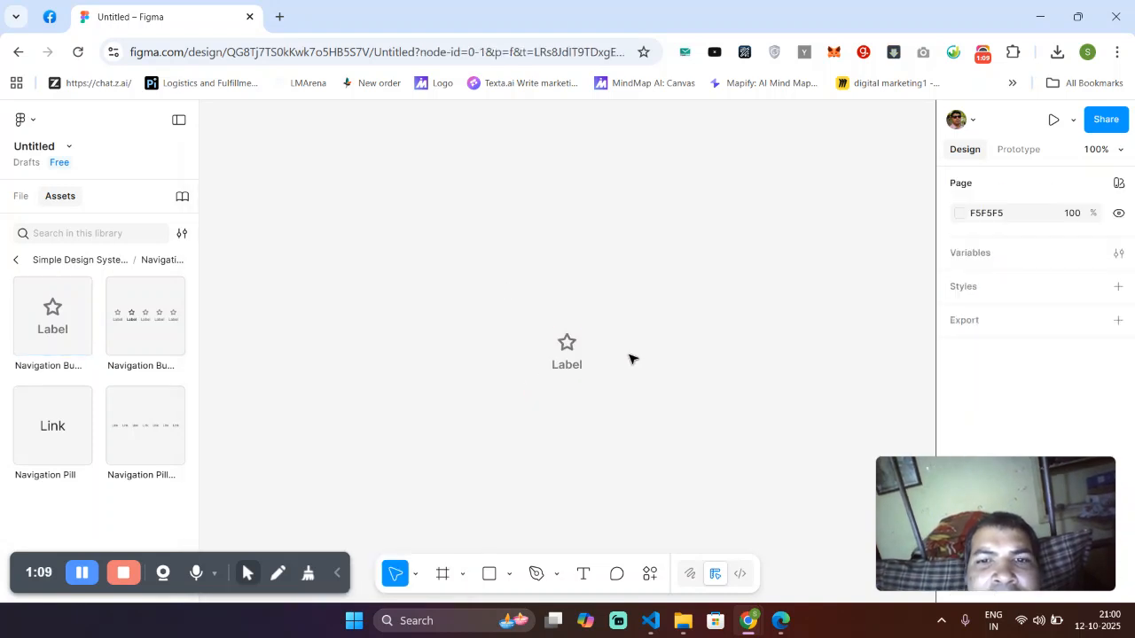
drag(471, 285, 574, 375)
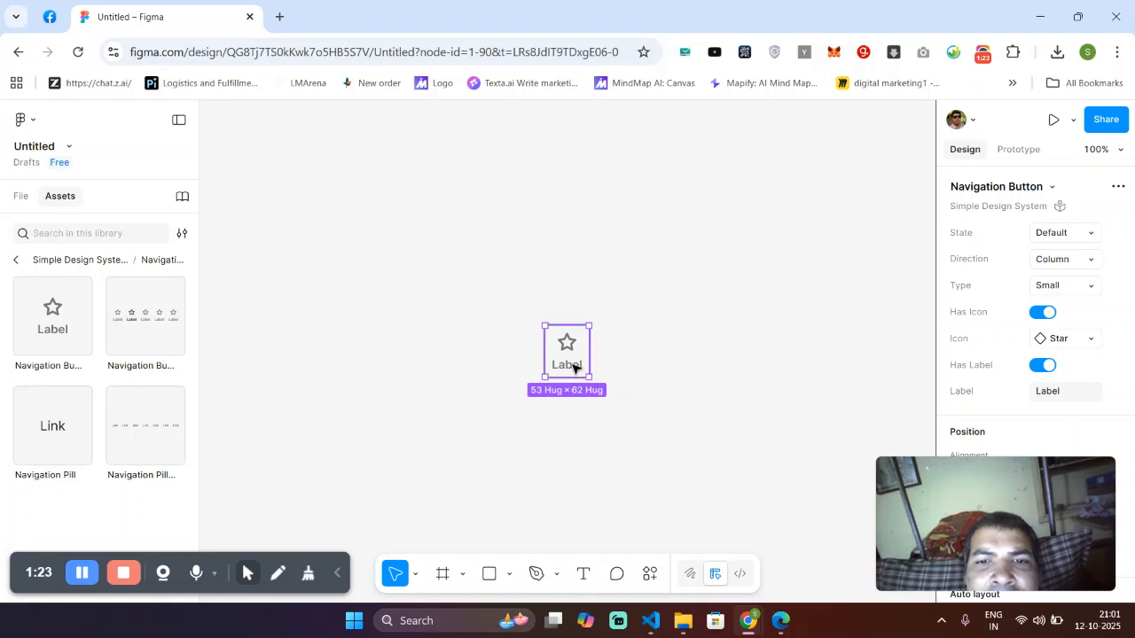
mouse_move(994, 523)
drag(995, 523, 680, 331)
drag(1017, 568, 780, 245)
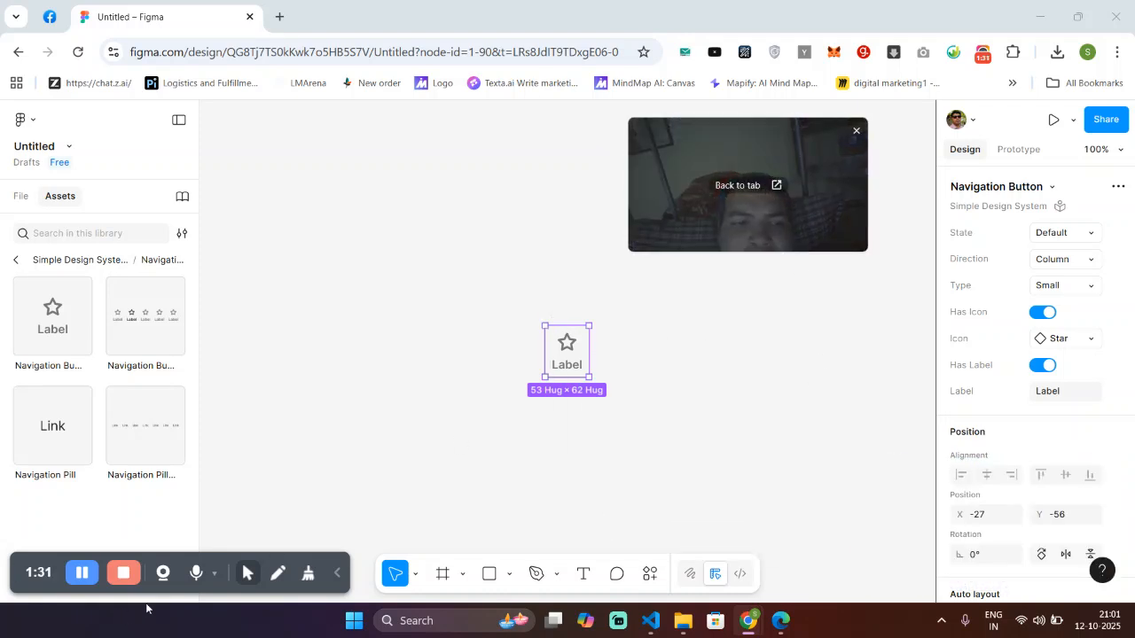
click(162, 572)
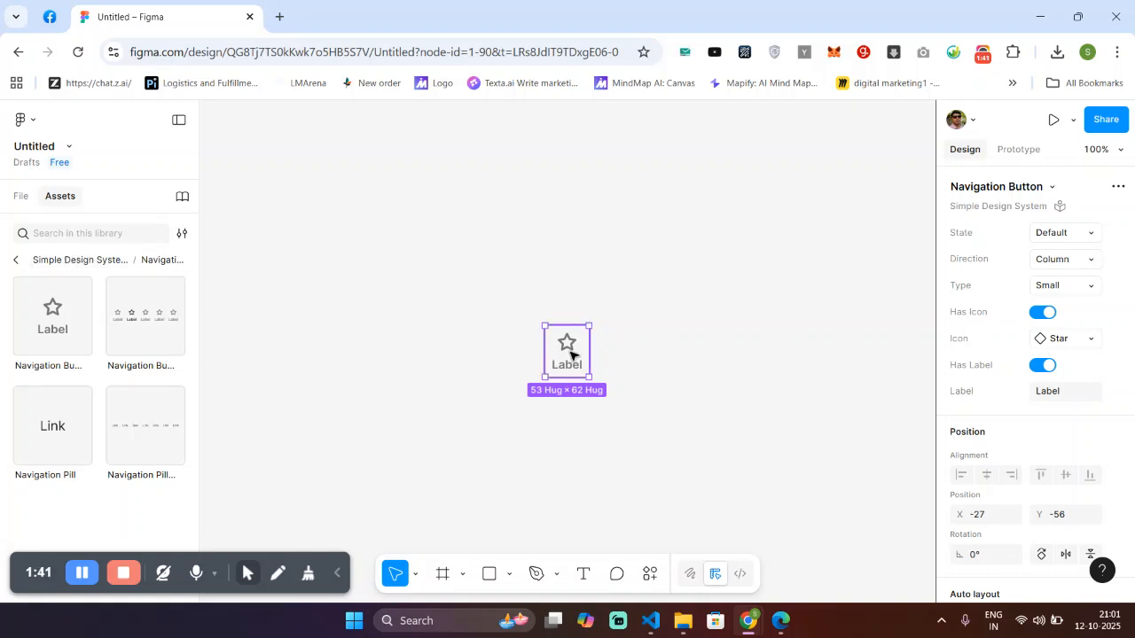
click(1072, 235)
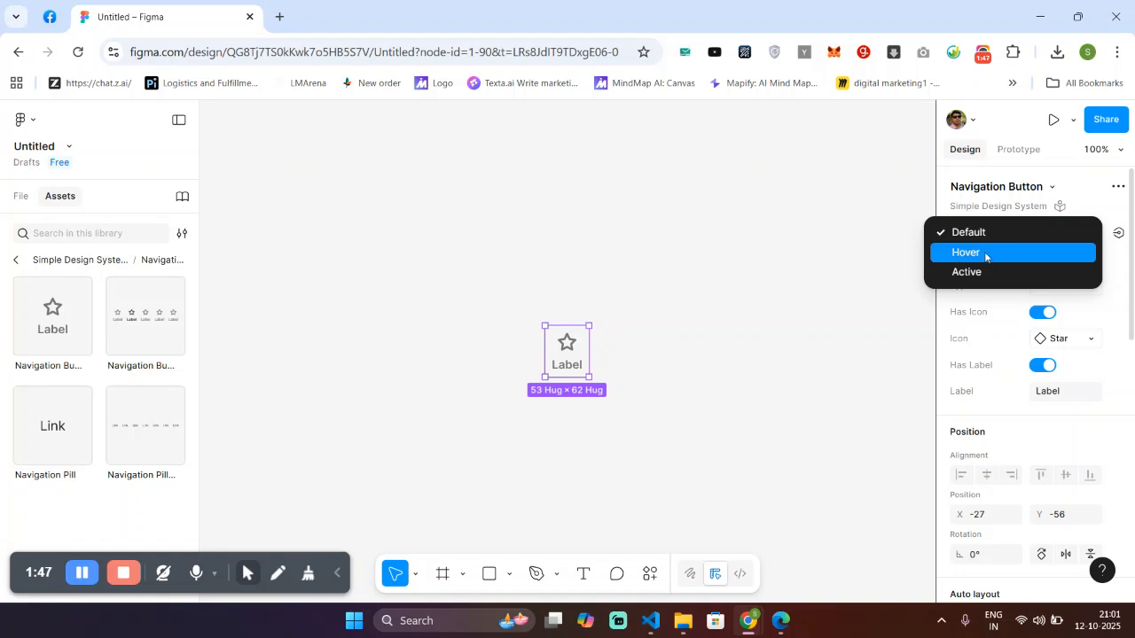
click(800, 347)
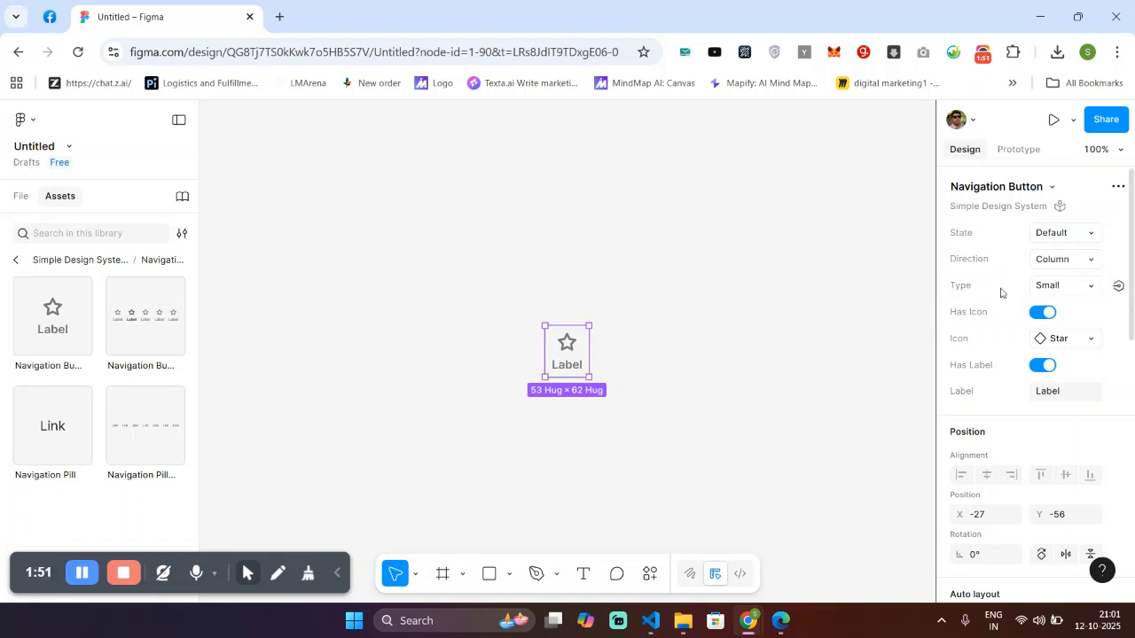
click(1064, 260)
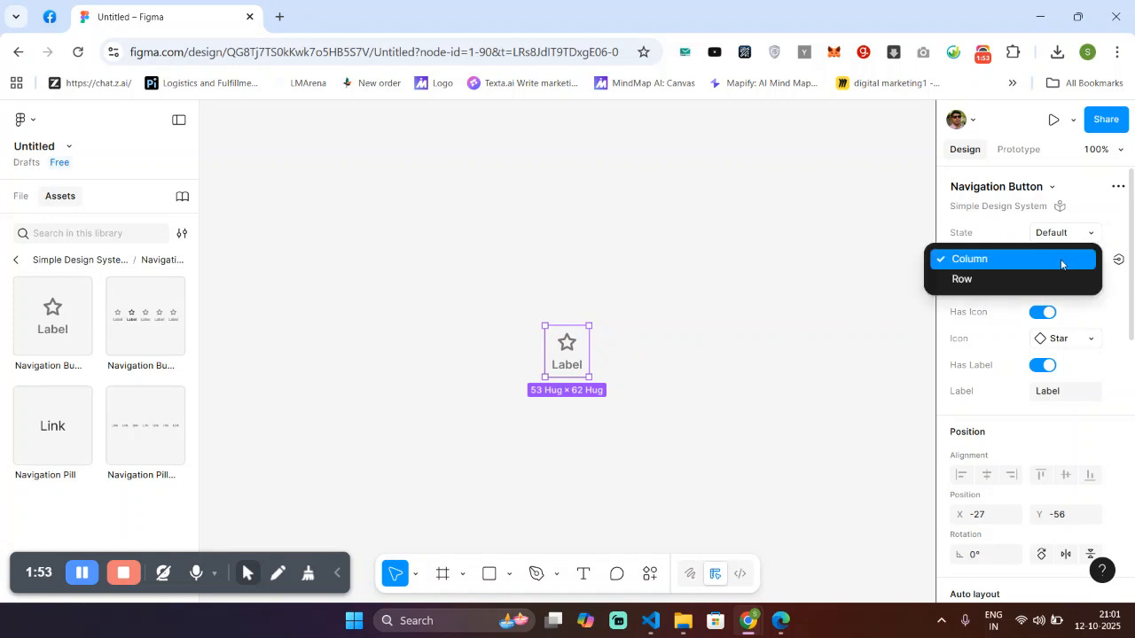
click(831, 312)
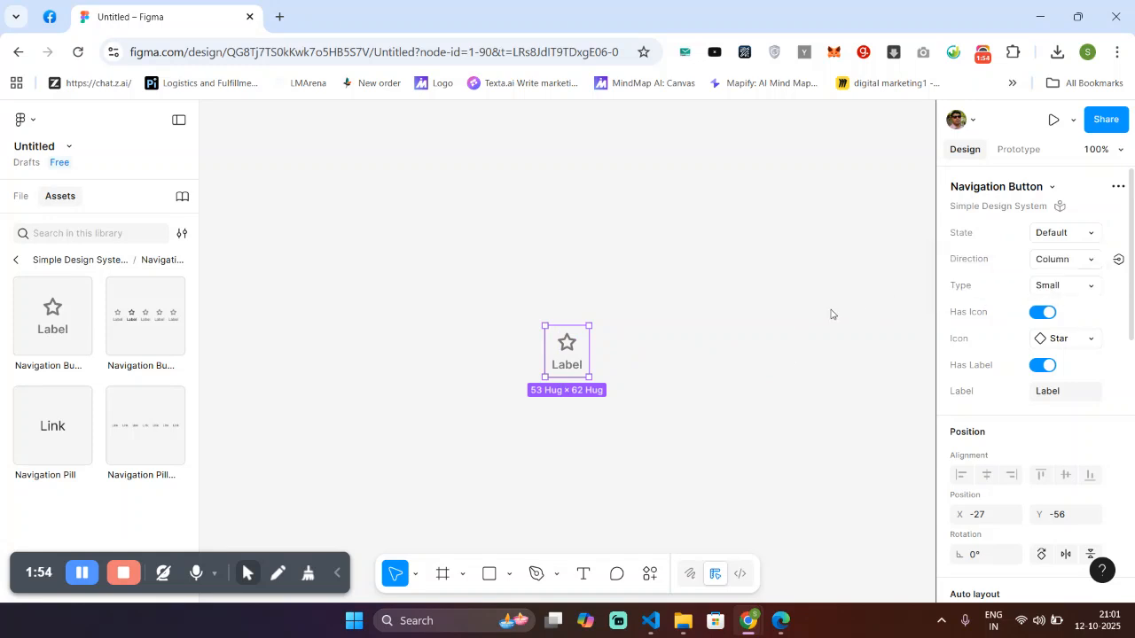
Set the navigation button's Type property to Medium
click(1065, 285)
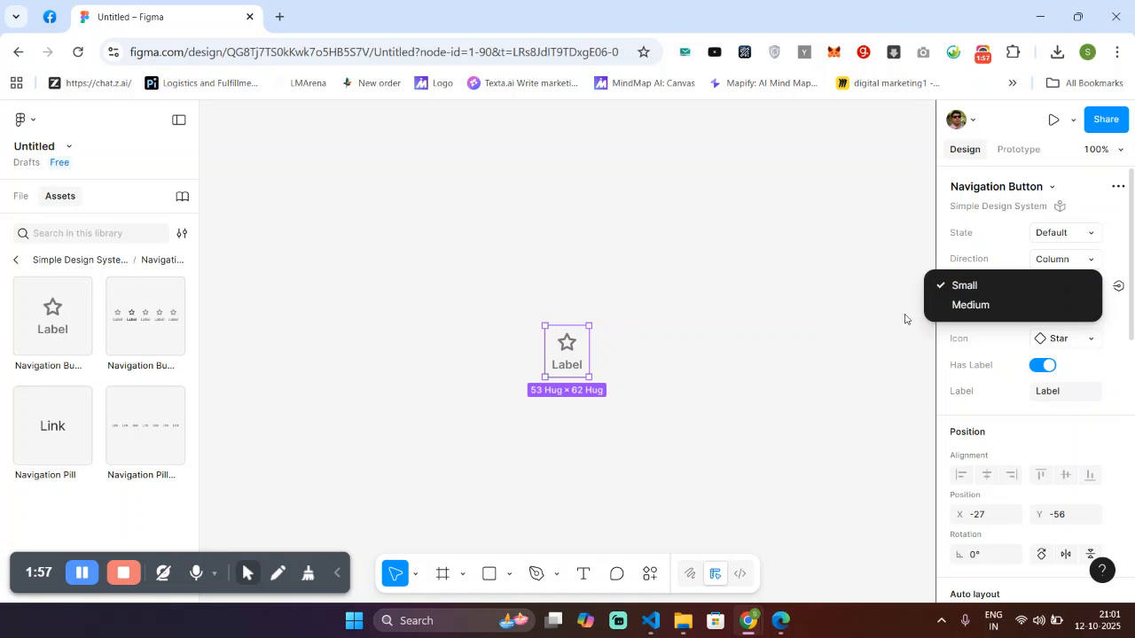
click(970, 307)
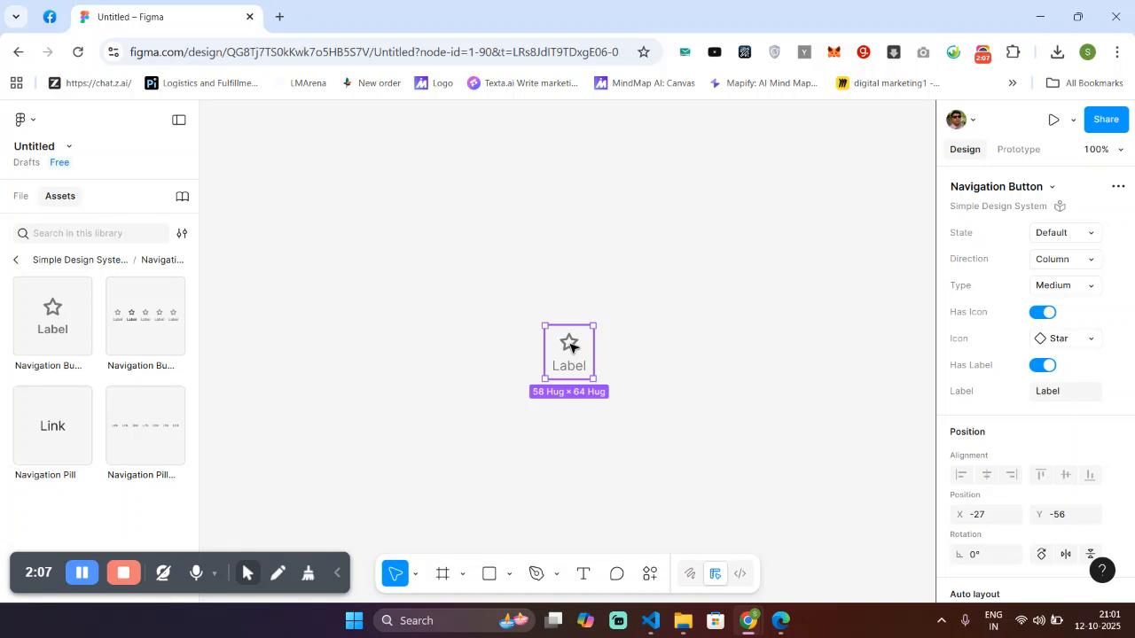
Search the navigation button's replacement icons for "person" and "man", and look through the library's icon list
click(1089, 338)
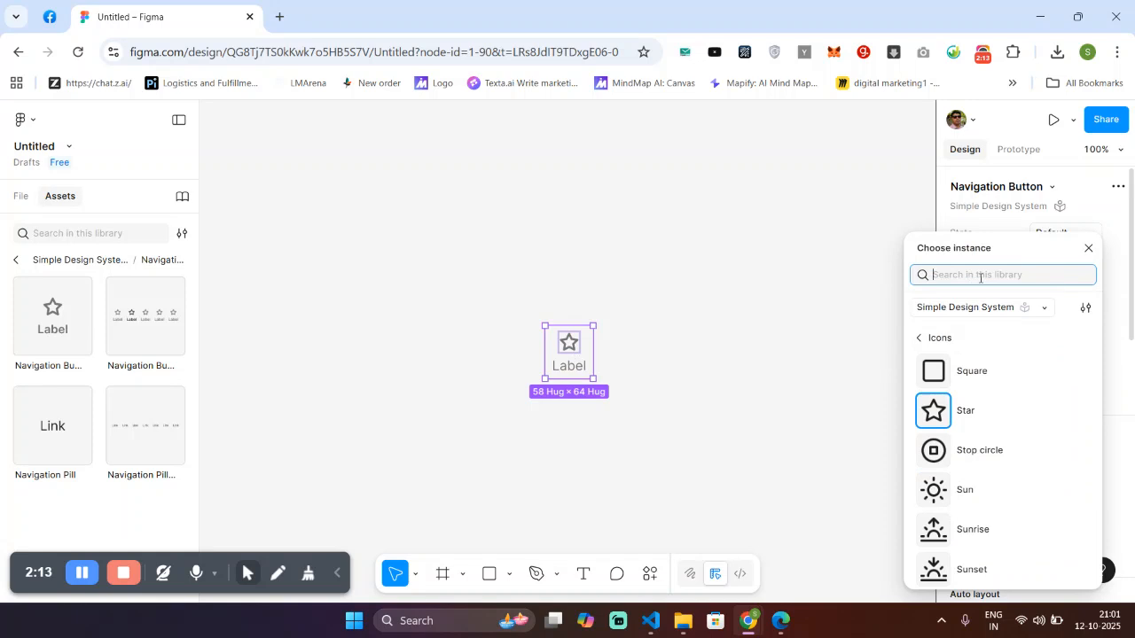
text(person)
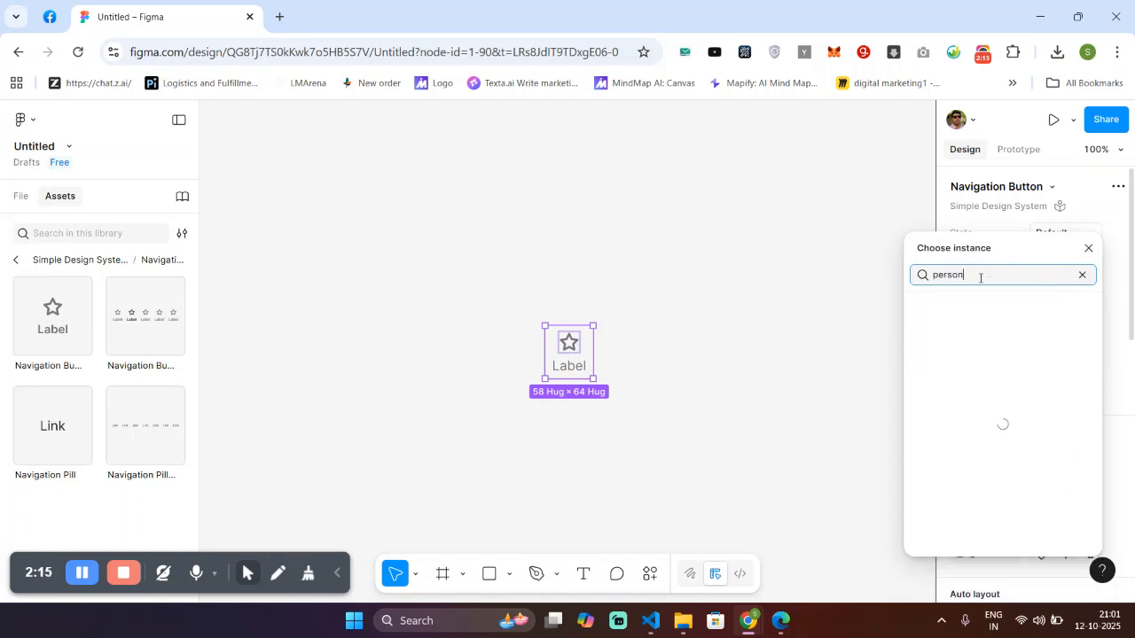
key(ctrl+a)
key(BackSpace)
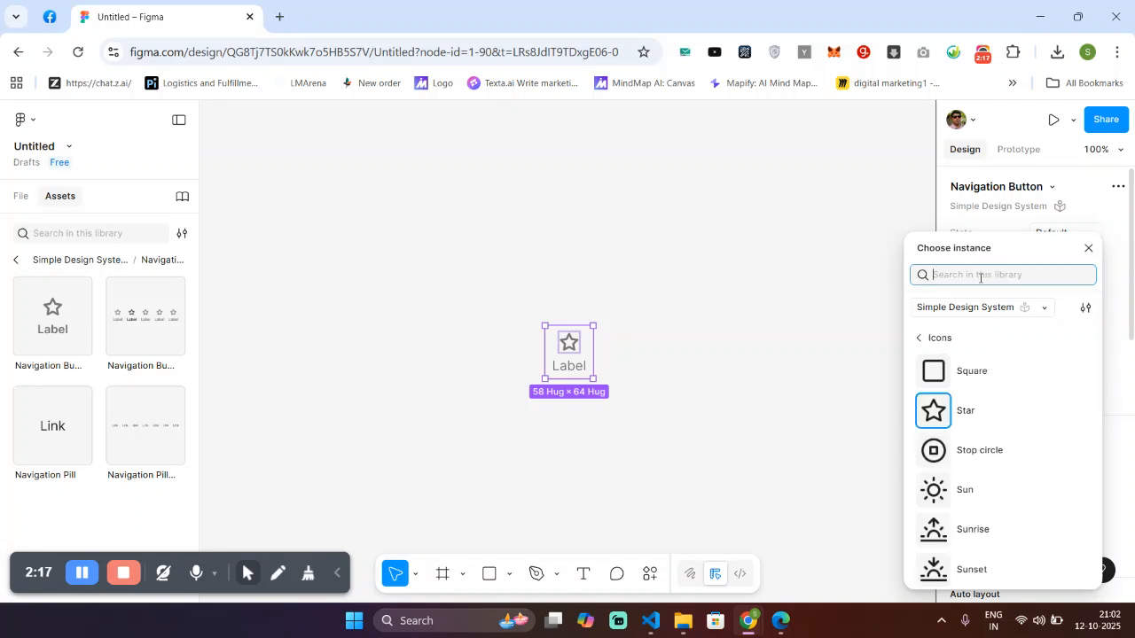
text(man)
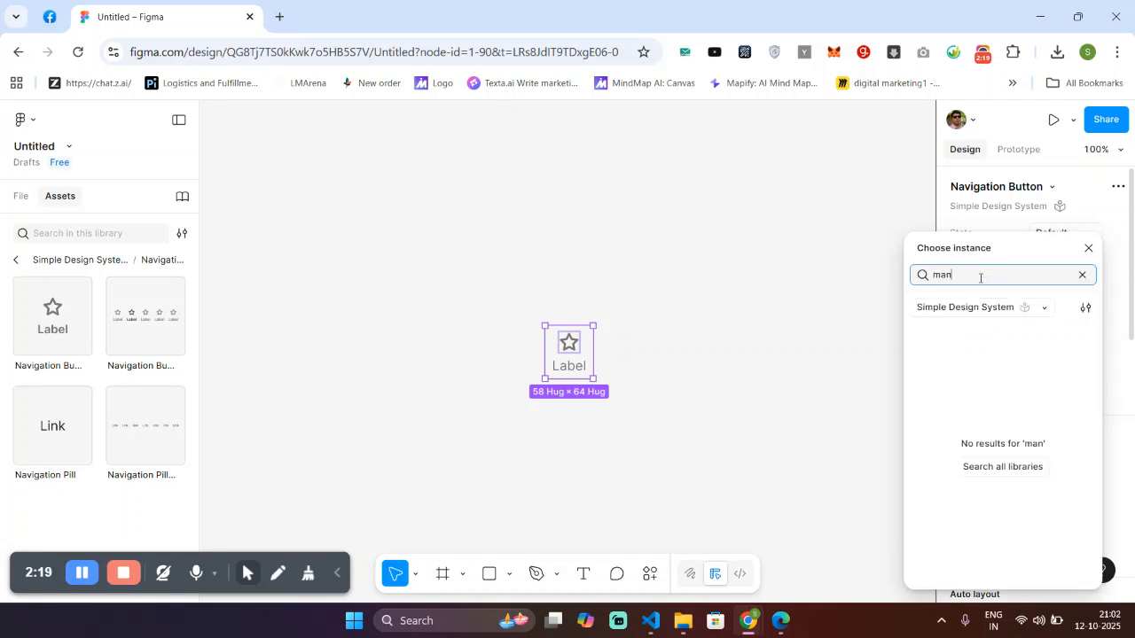
key(BackSpace)
key(BackSpace)
key(BackSpace)
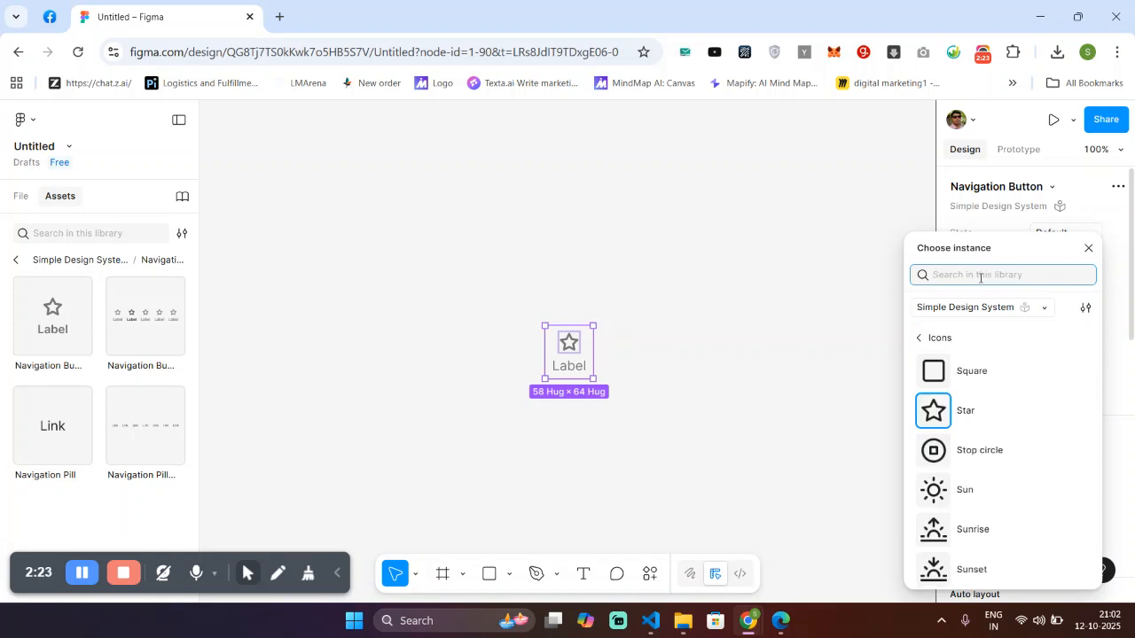
scroll(1033, 494, down, 5)
scroll(1034, 496, down, 8)
scroll(1034, 497, down, 6)
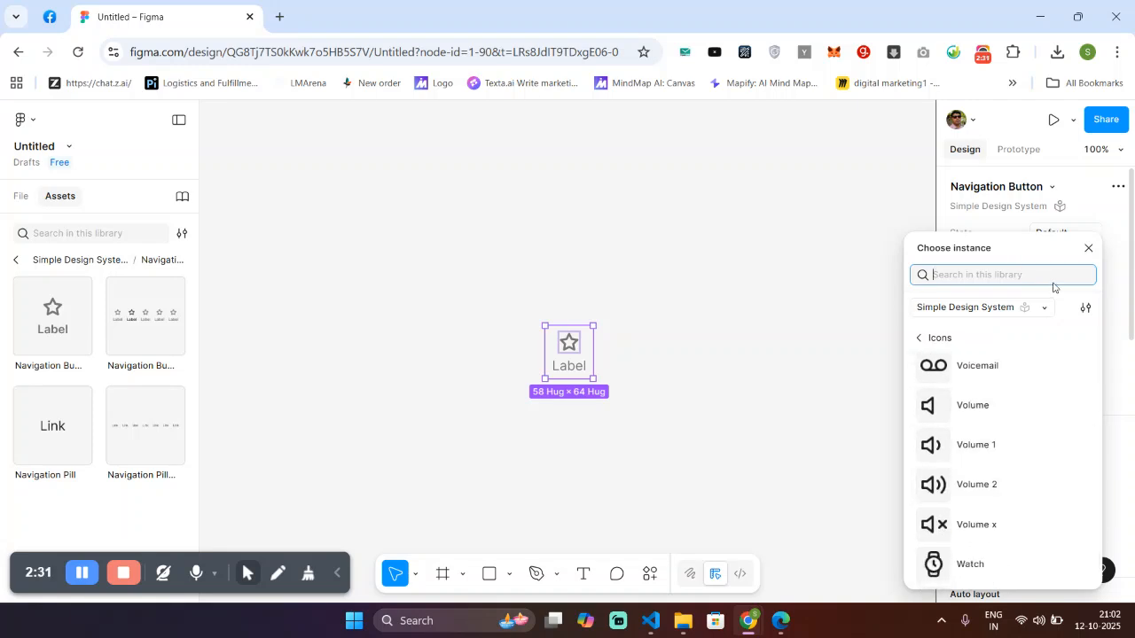
Search the icons for "play" and replace the button's star icon with Play circle
text(plau)
key(BackSpace)
text(y)
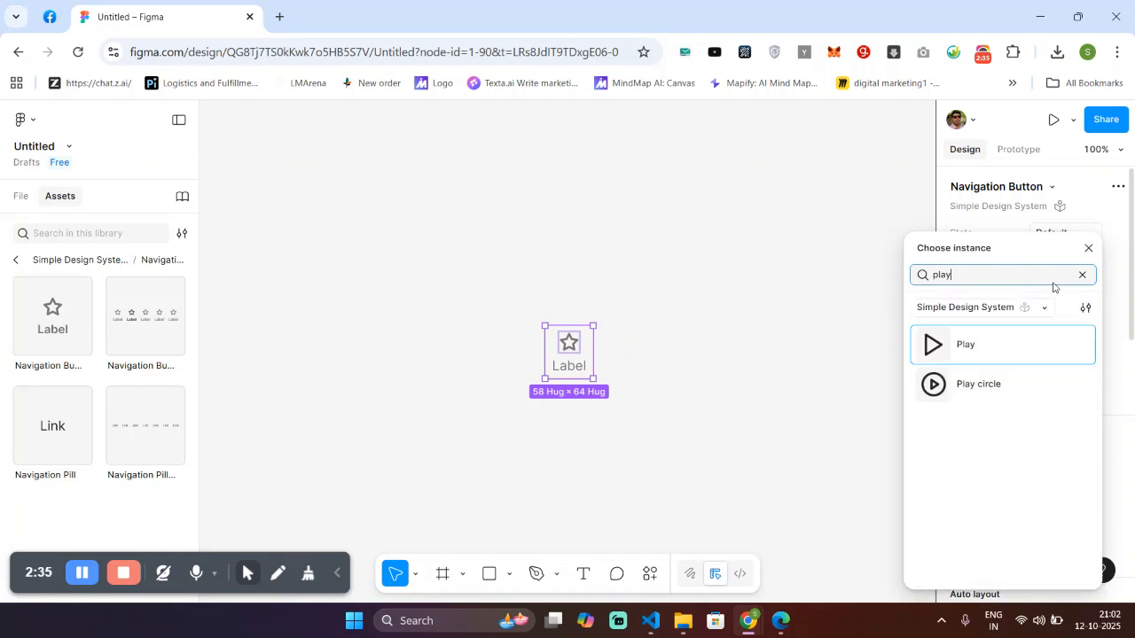
click(1016, 398)
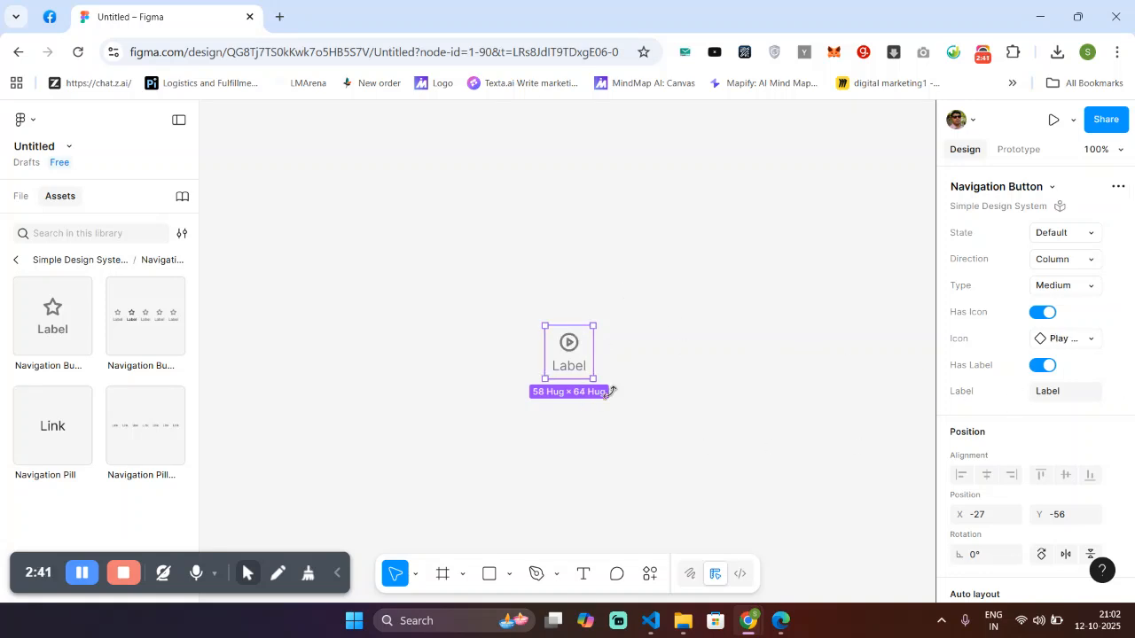
Hide and show the navigation button's label with its Has Label property, leaving it shown
click(1037, 370)
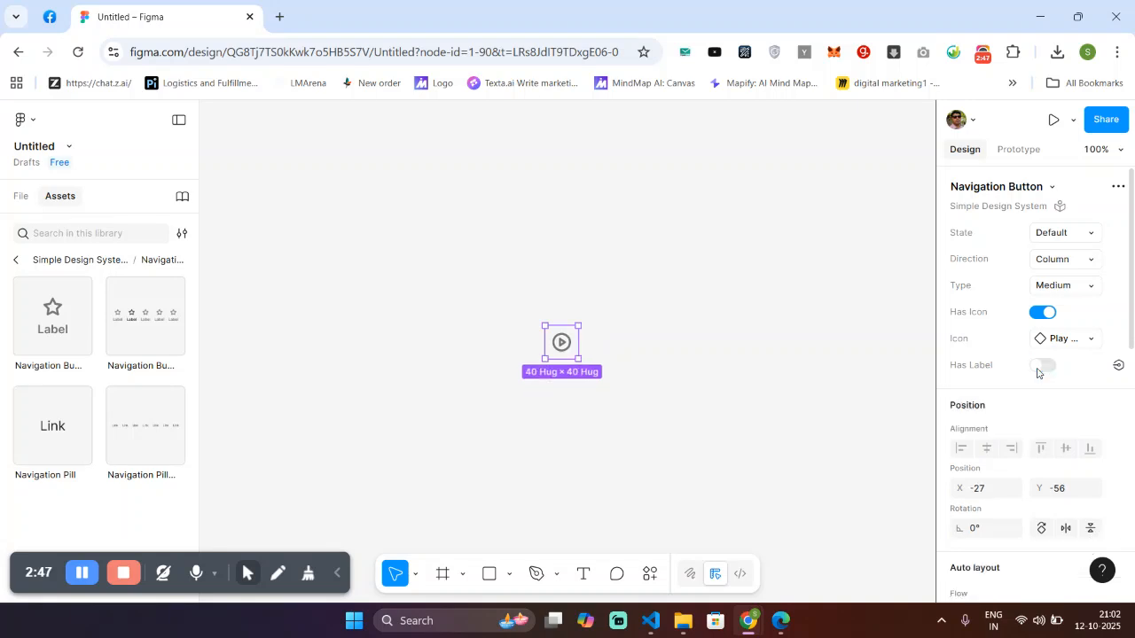
click(1039, 368)
click(1041, 369)
click(1042, 370)
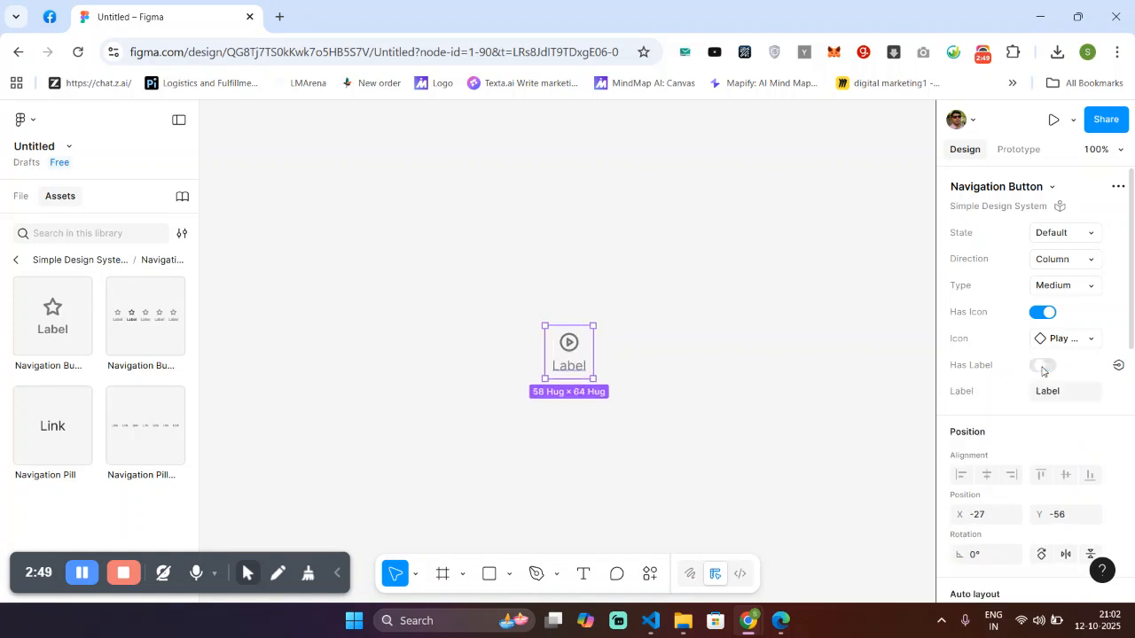
Set the navigation button's label text to "Play name"
click(1047, 392)
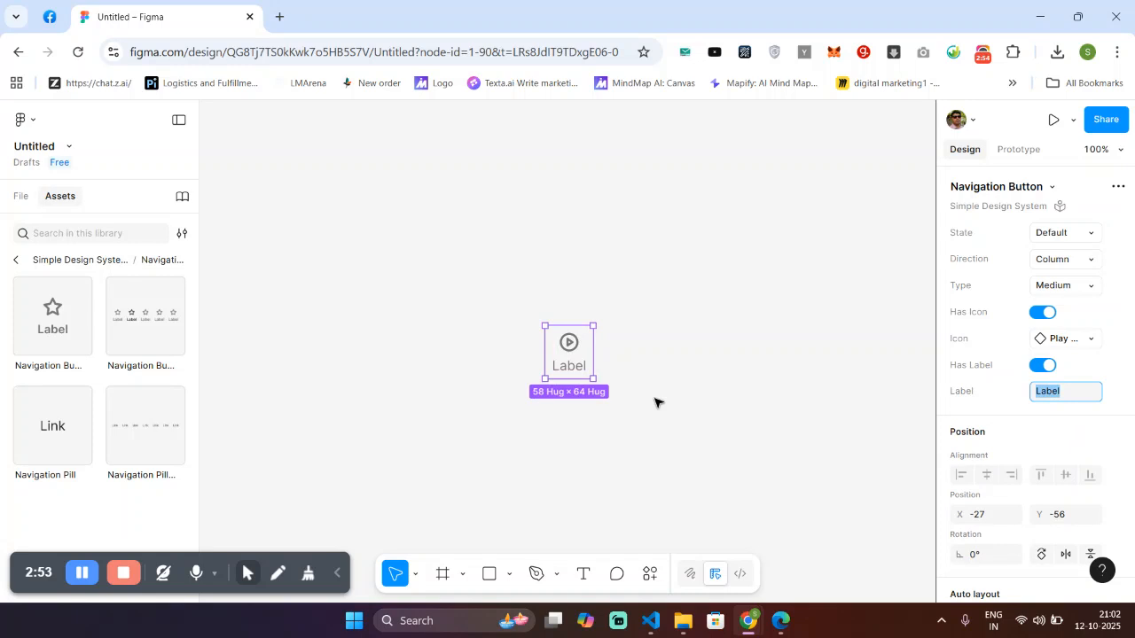
text(Play name)
key(Return)
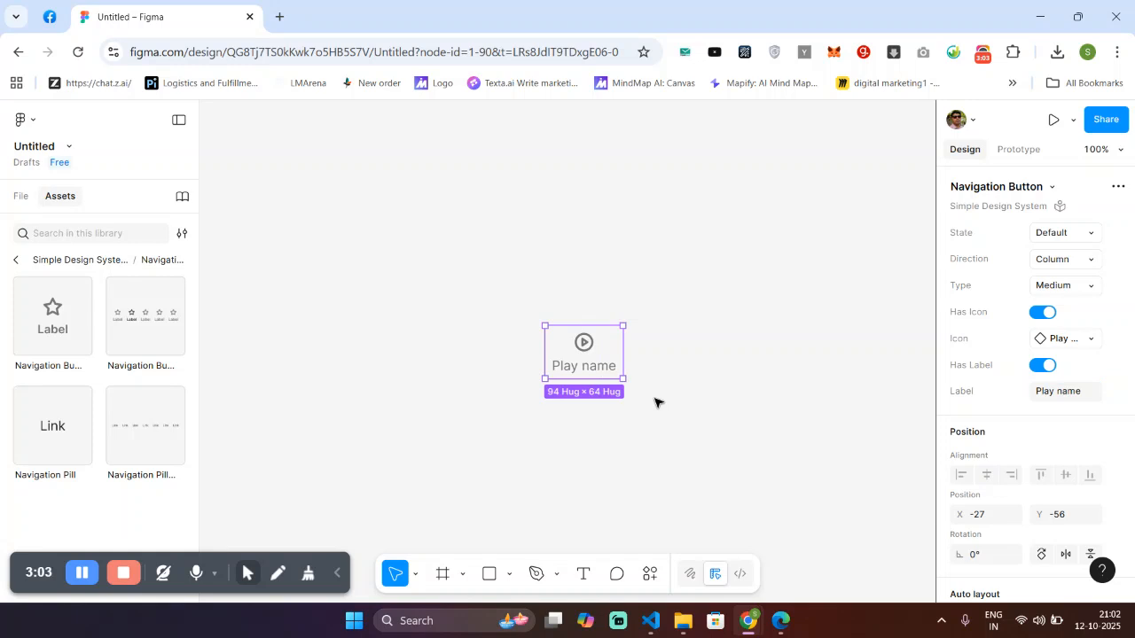
Replace the last word of the navigation button's label so that it reads "Play now", and reselect the button
click(1071, 396)
double_click(1071, 396)
text(now)
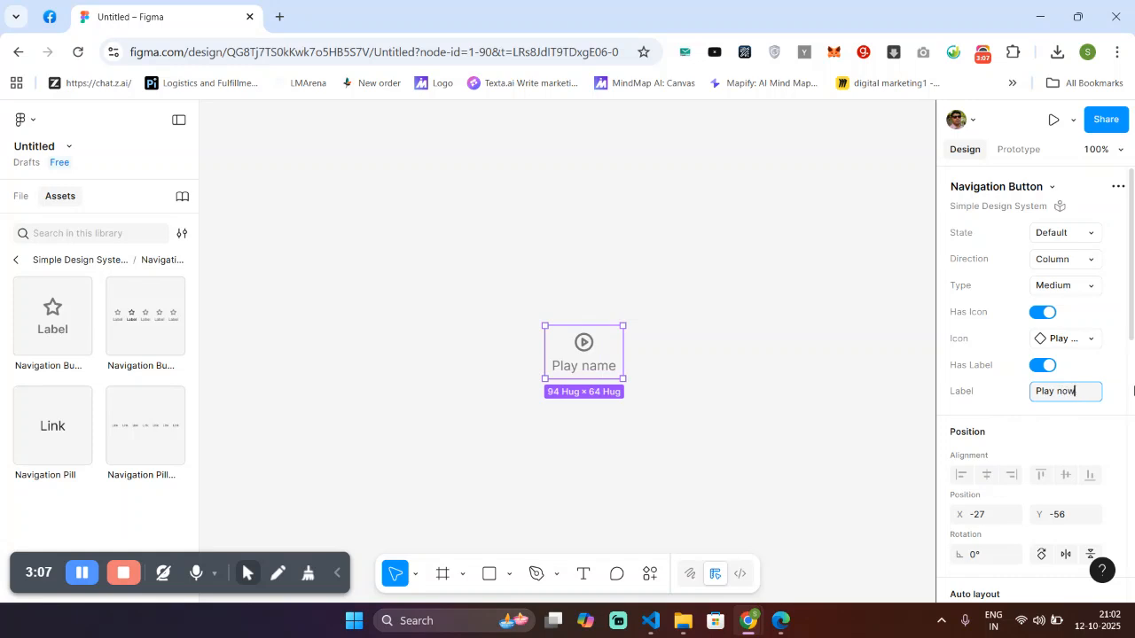
key(Return)
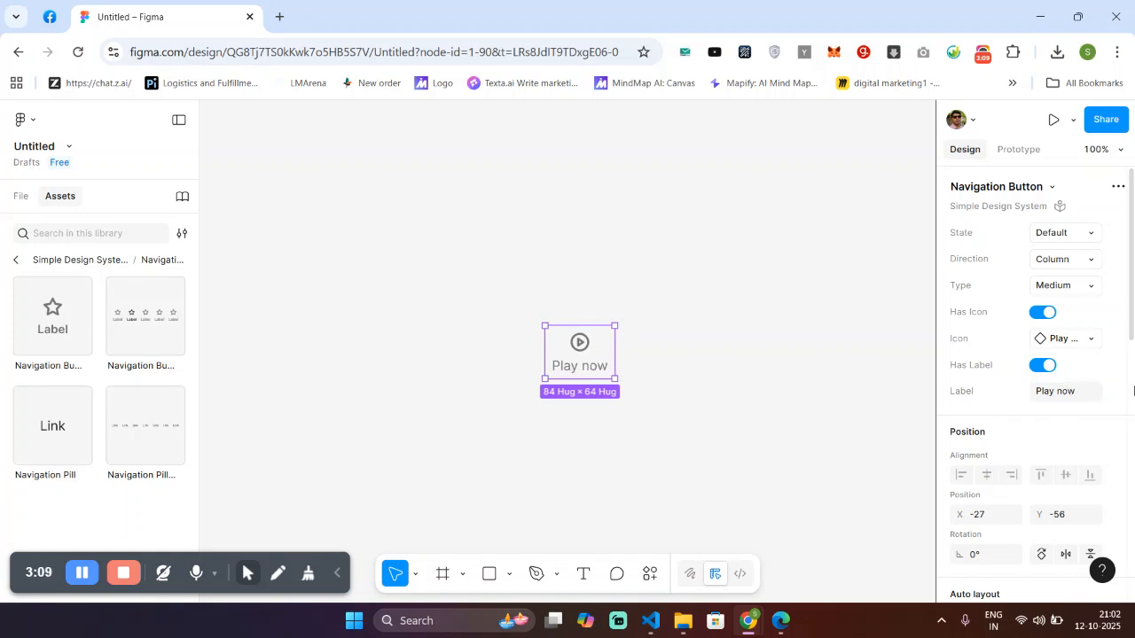
click(714, 370)
drag(493, 267, 660, 403)
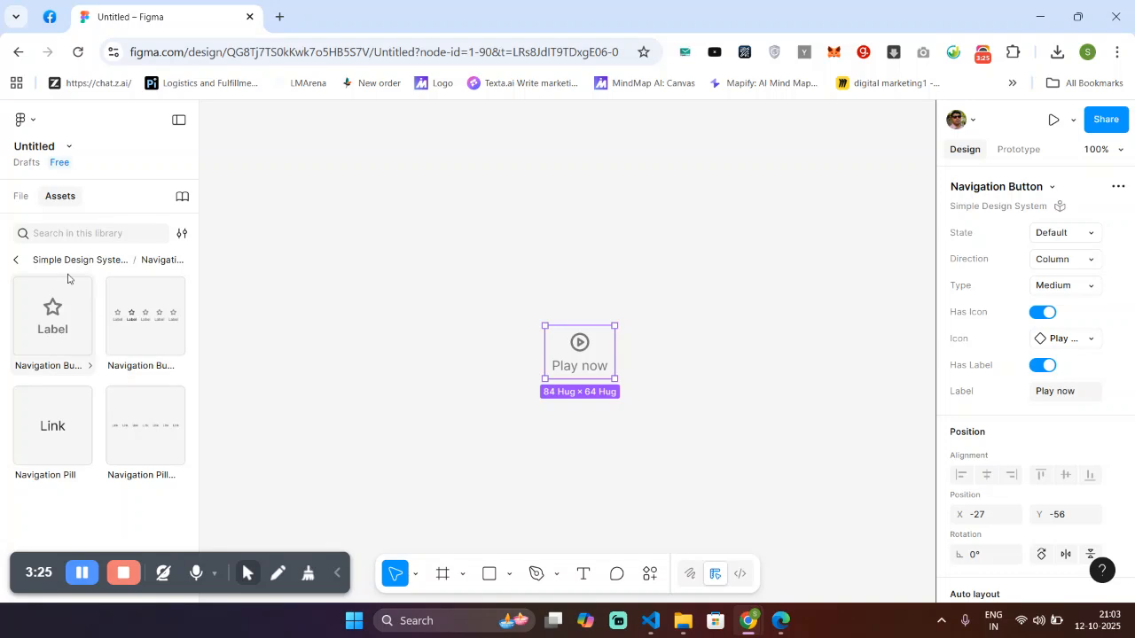
Browse the Examples category of the Simple Design System library and insert an instance of the Shop page
click(16, 260)
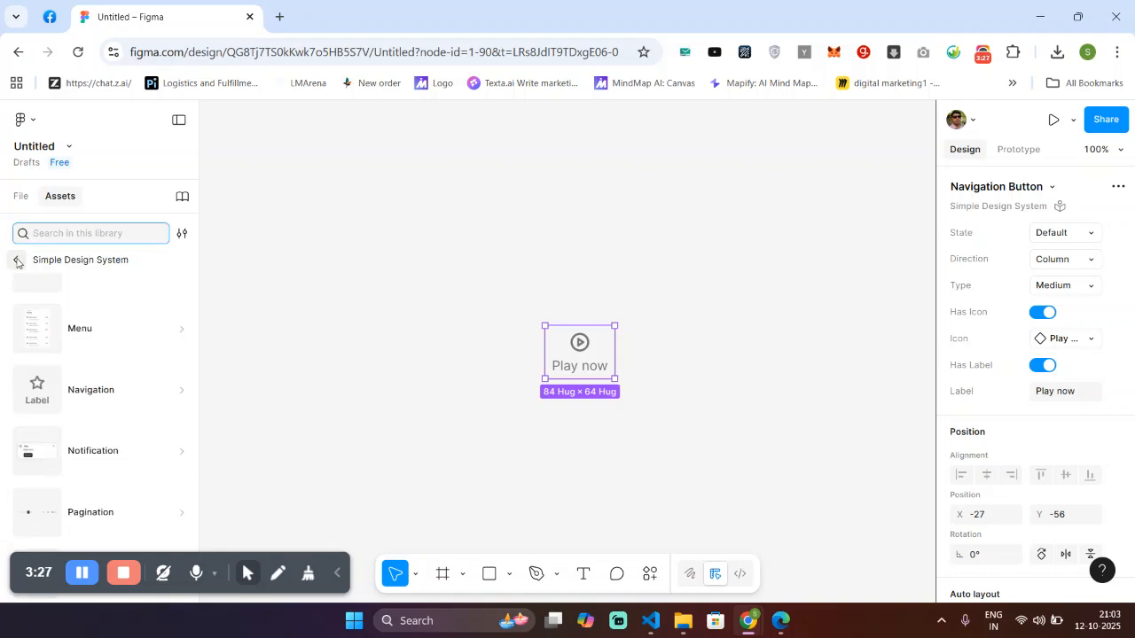
scroll(116, 390, up, 5)
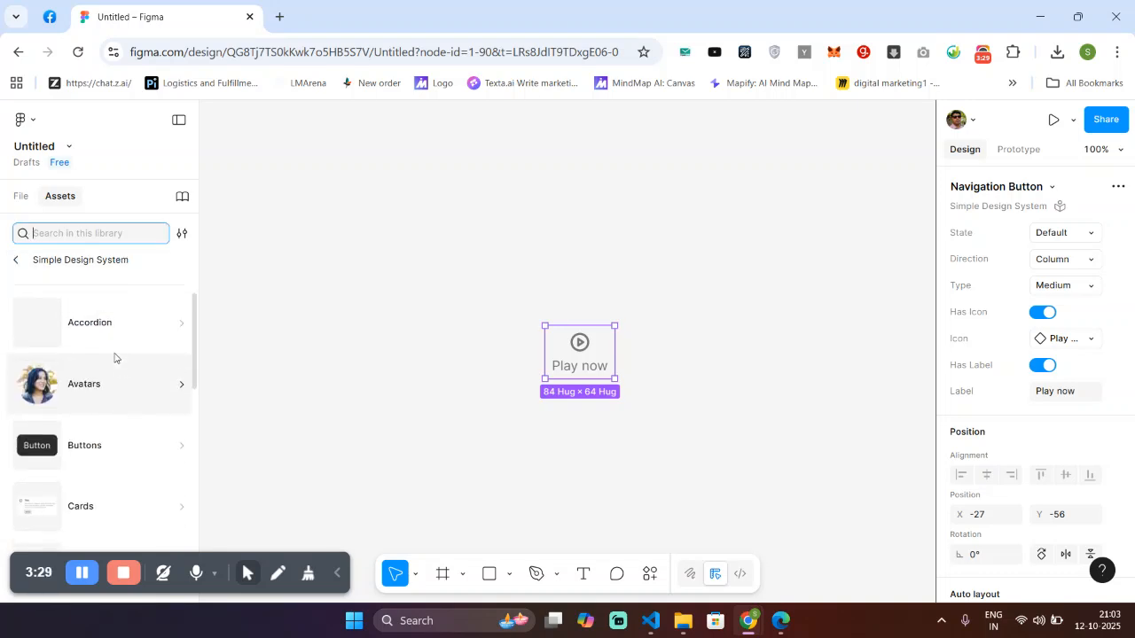
scroll(115, 354, up, 1)
click(109, 302)
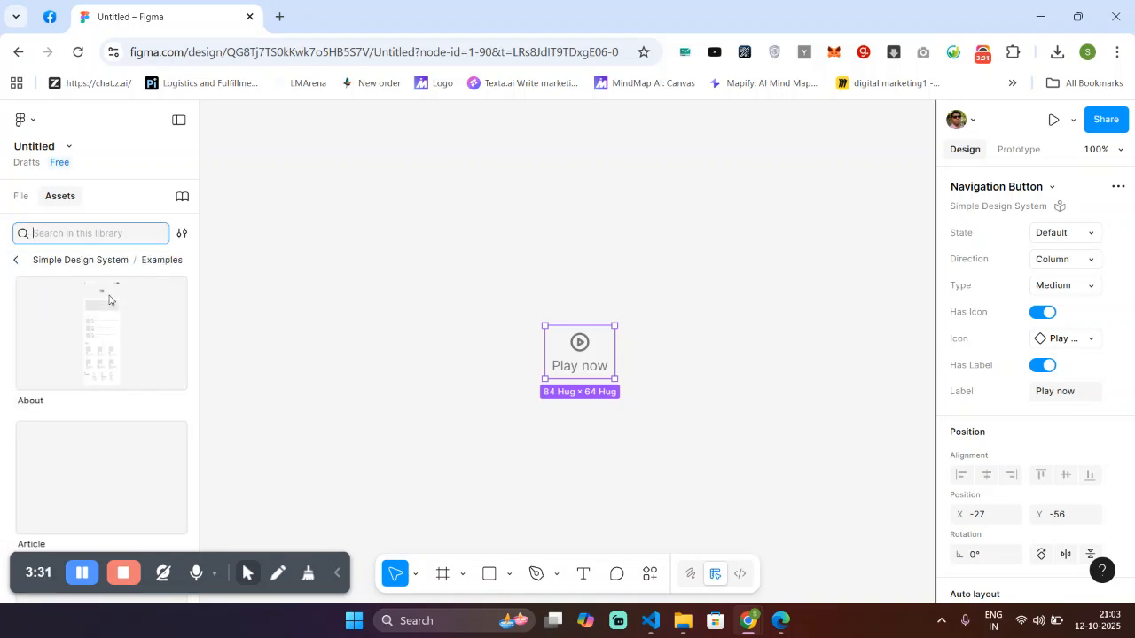
scroll(136, 453, down, 2)
scroll(136, 454, down, 3)
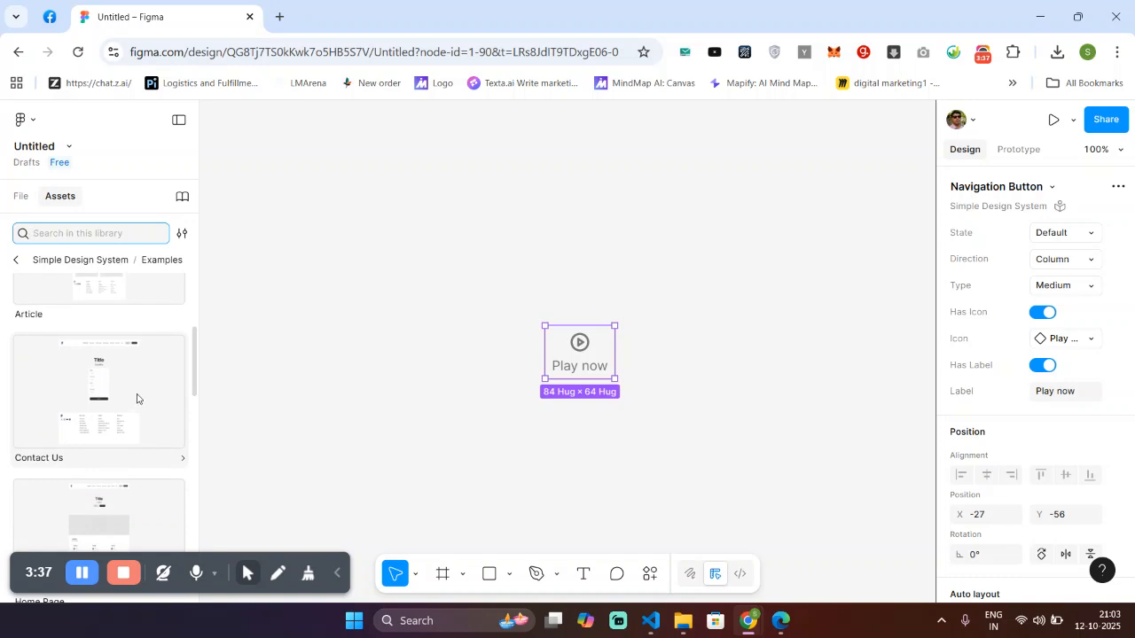
scroll(137, 398, down, 10)
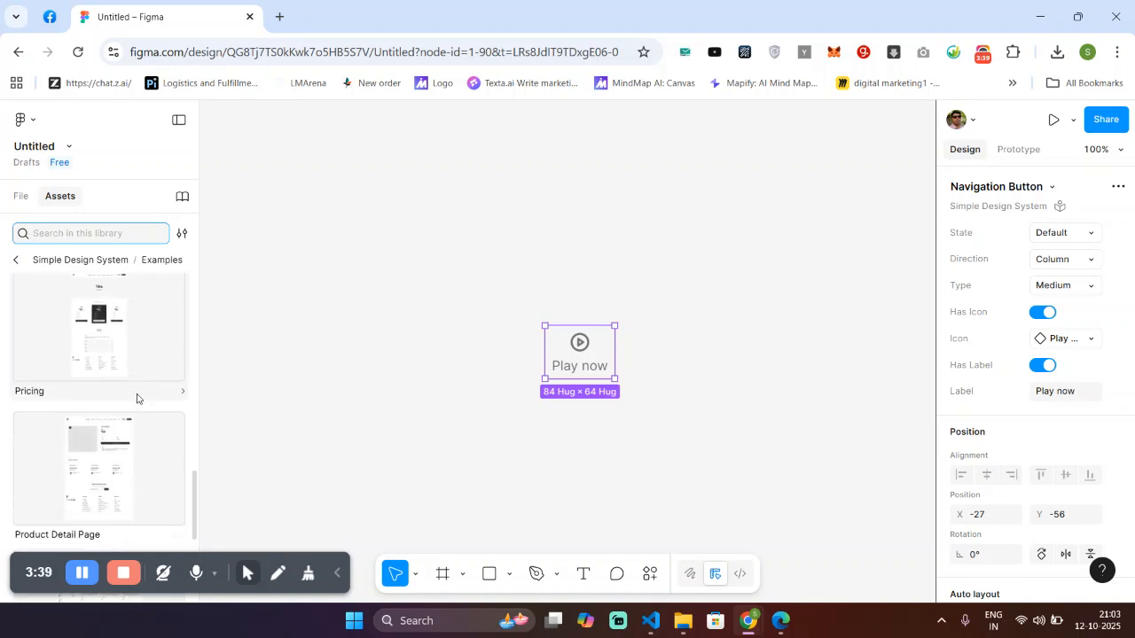
scroll(137, 399, down, 5)
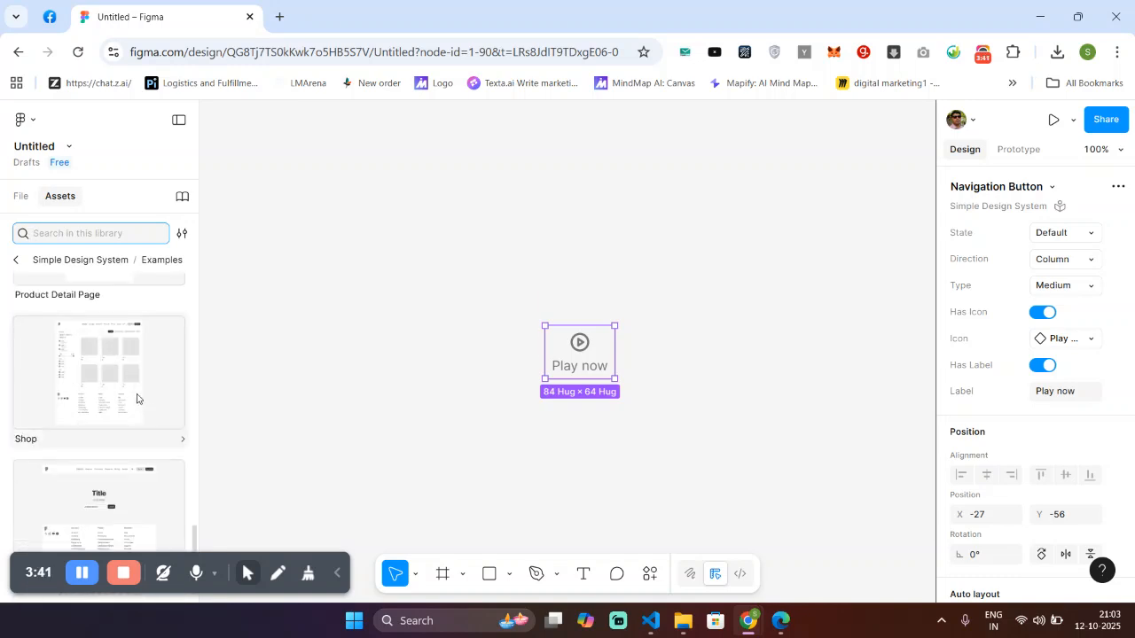
click(124, 387)
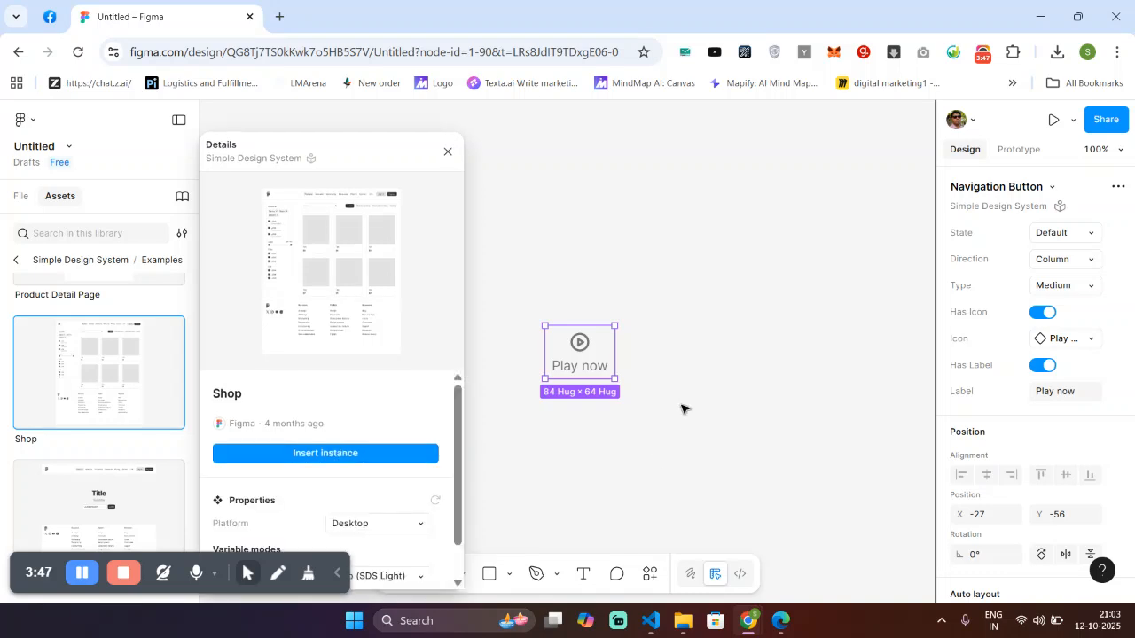
click(375, 457)
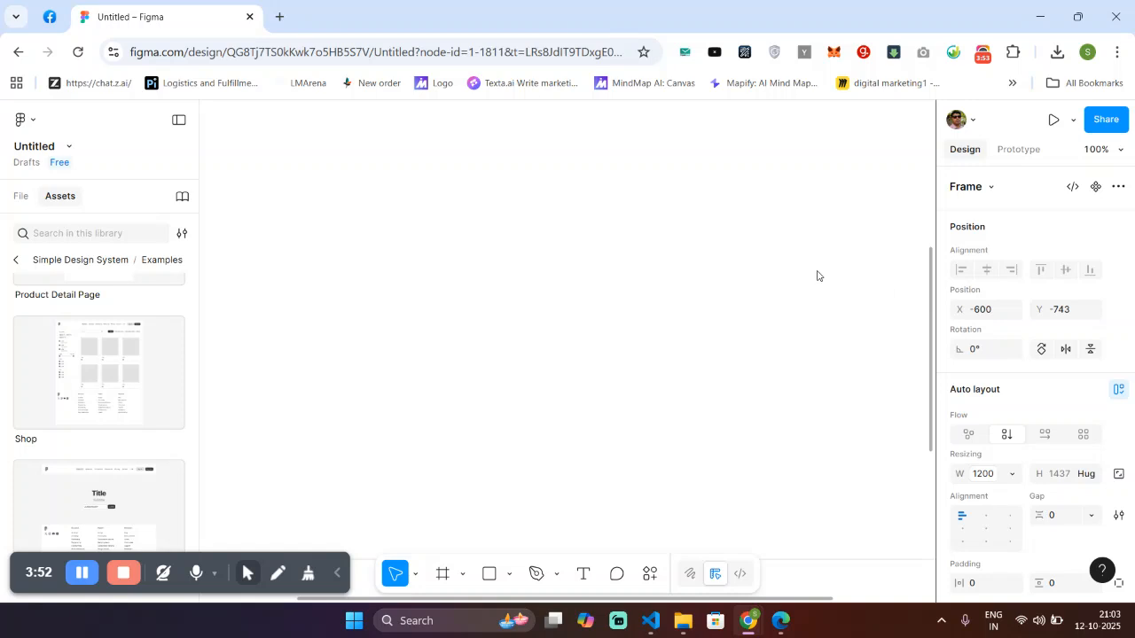
Zoom out to 50% and look over the inserted Shop page's header, filters, product grid and footer
scroll(680, 275, up, 5)
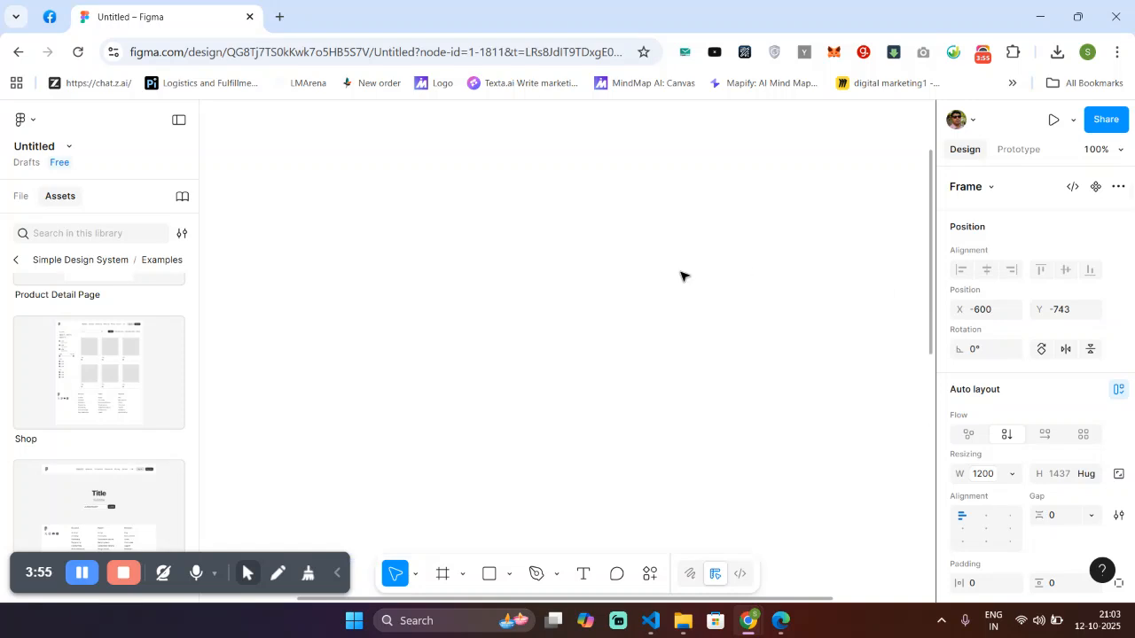
scroll(681, 276, up, 5)
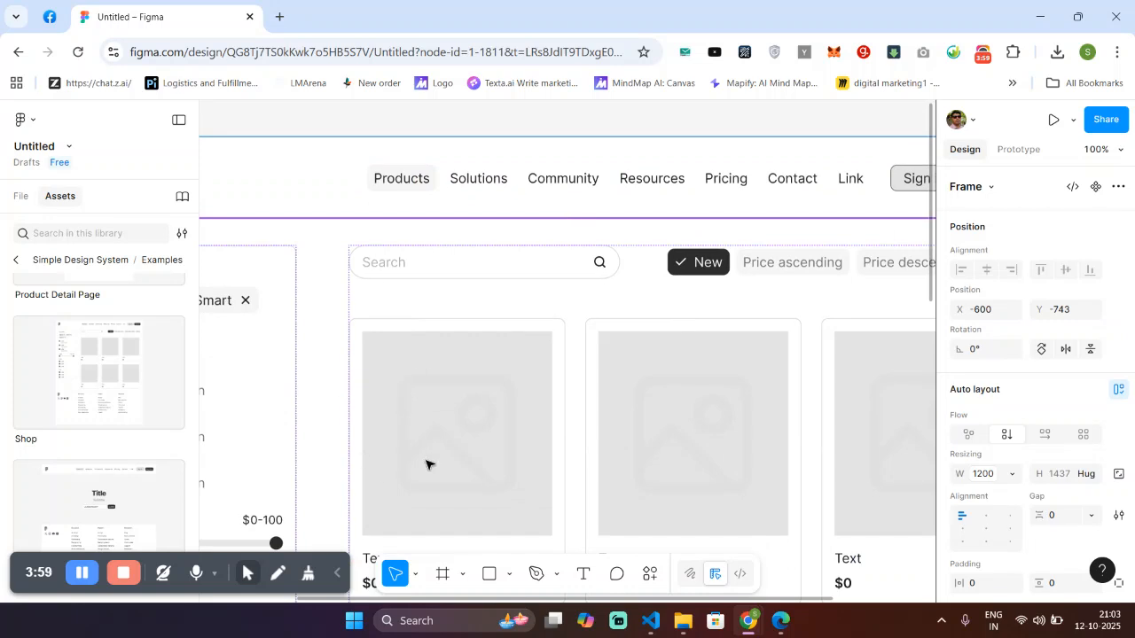
click(506, 494)
scroll(676, 342, down, 10)
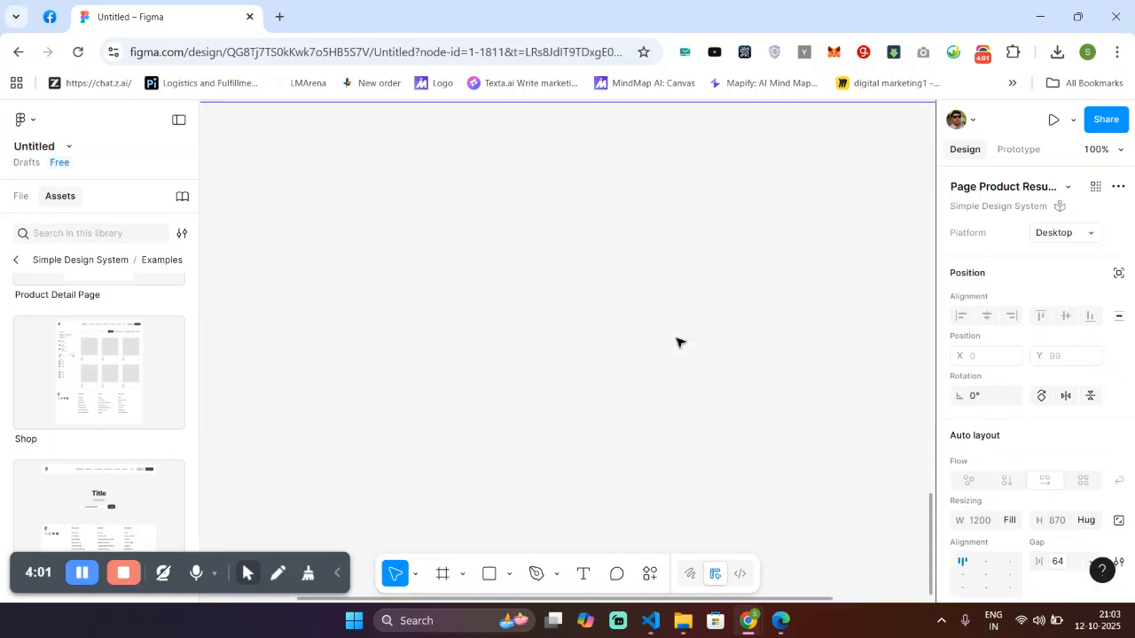
scroll(676, 342, up, 15)
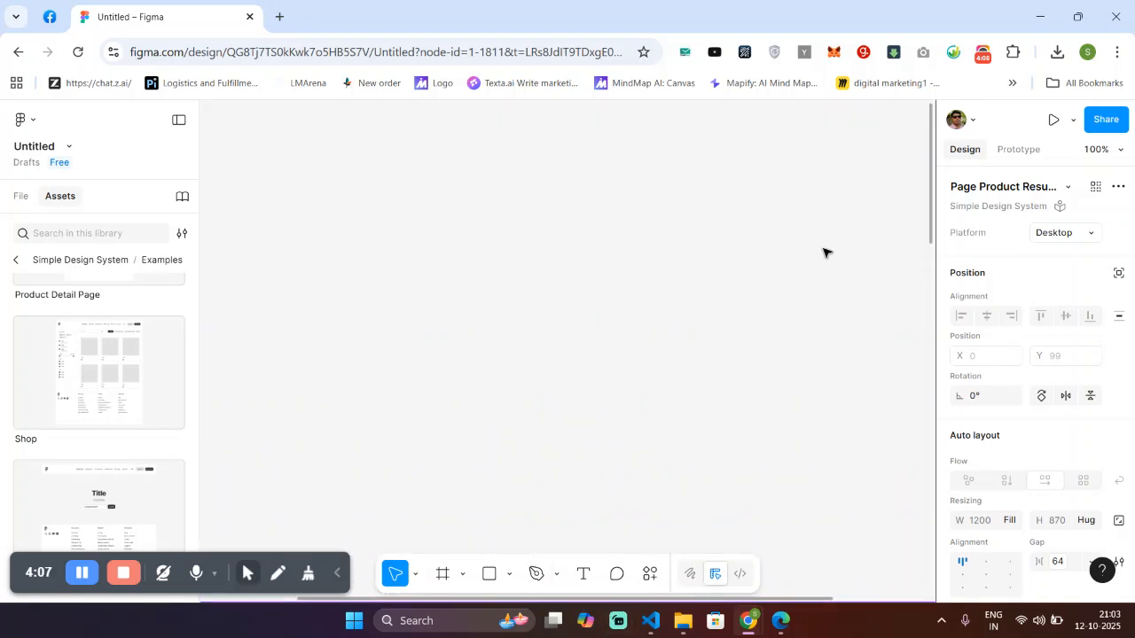
click(1108, 158)
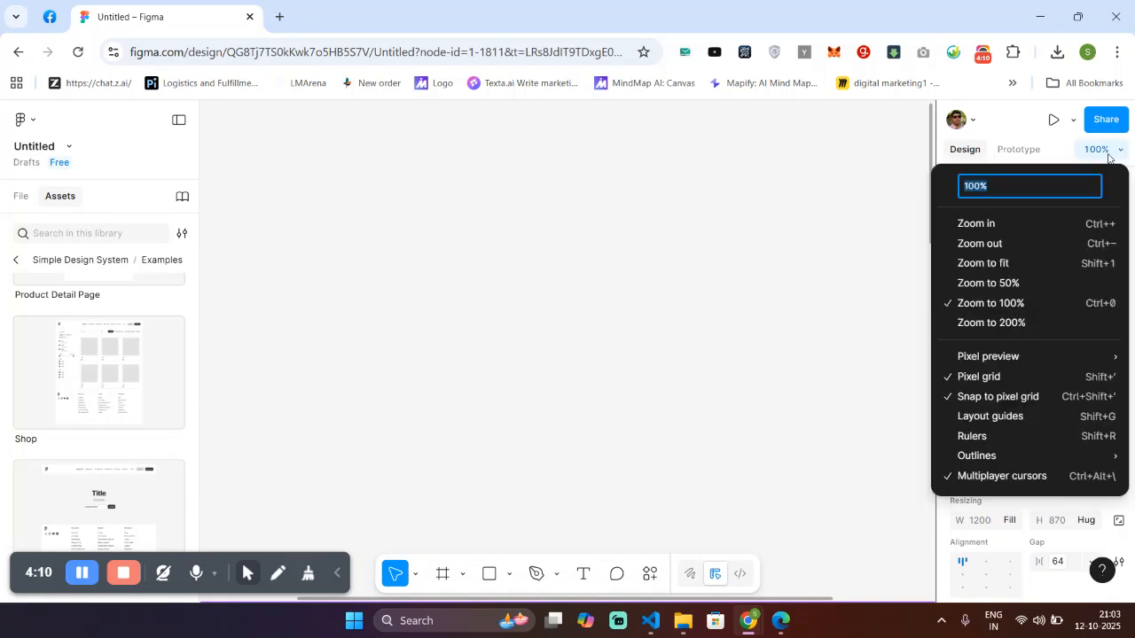
click(991, 243)
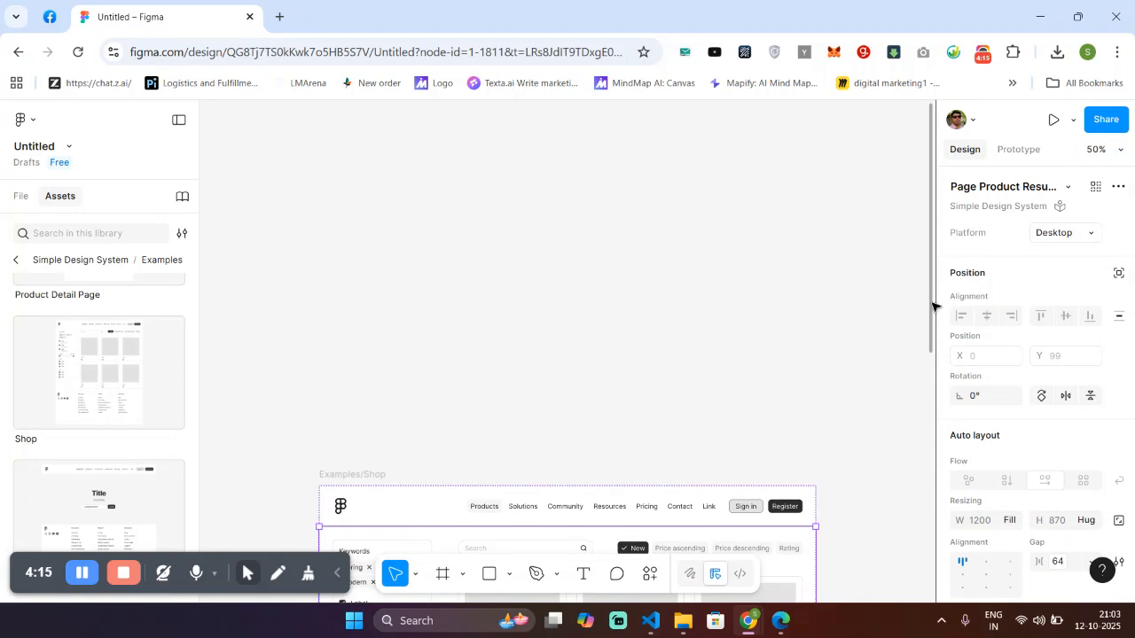
scroll(932, 393, down, 10)
scroll(892, 461, up, 10)
scroll(880, 479, down, 5)
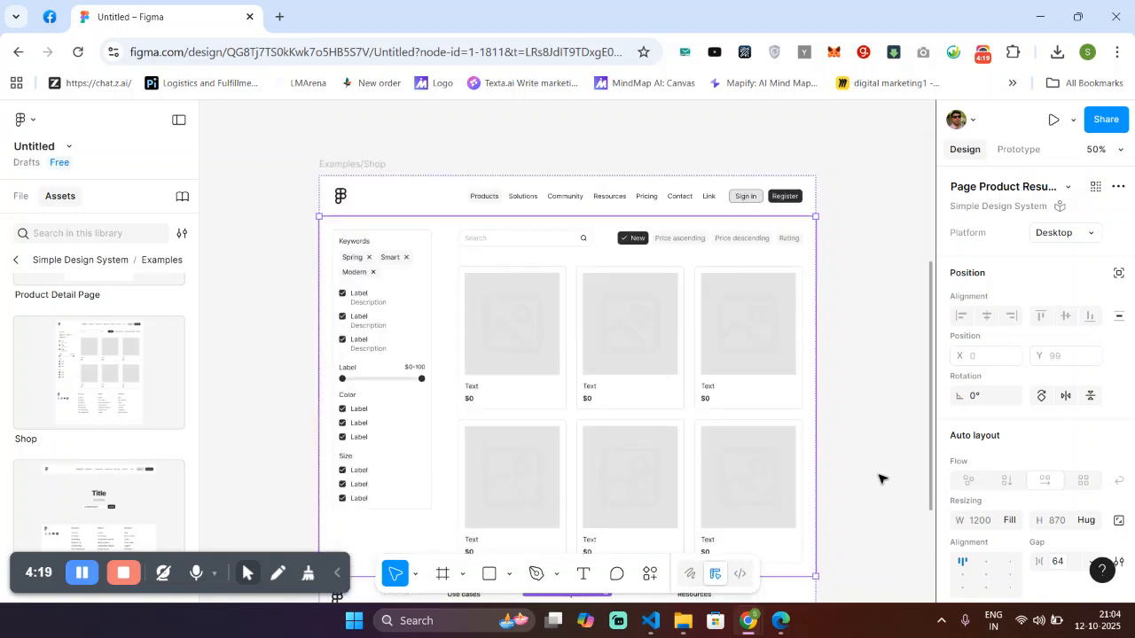
scroll(881, 479, down, 2)
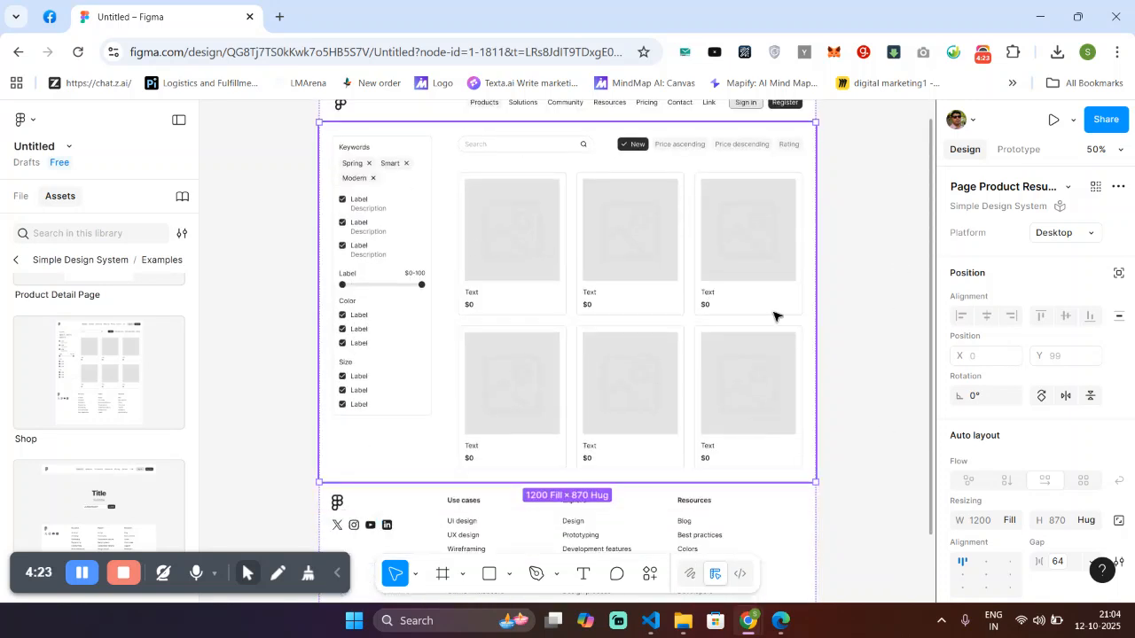
scroll(775, 317, up, 4)
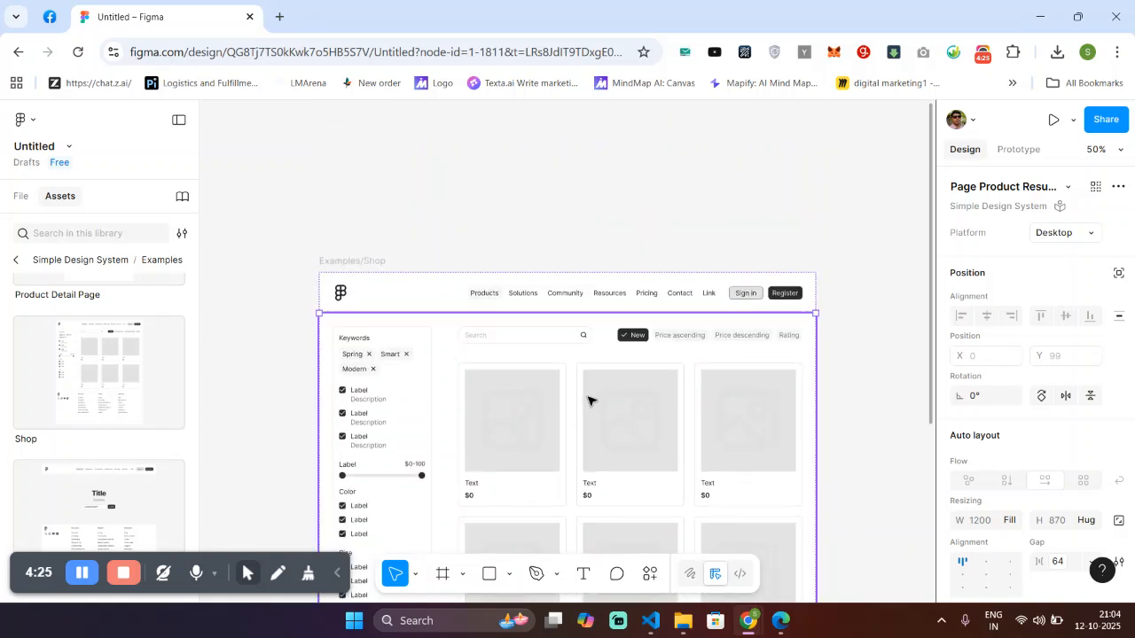
Delete the product results section and the footer from the Shop page, keeping only its header
key(Delete)
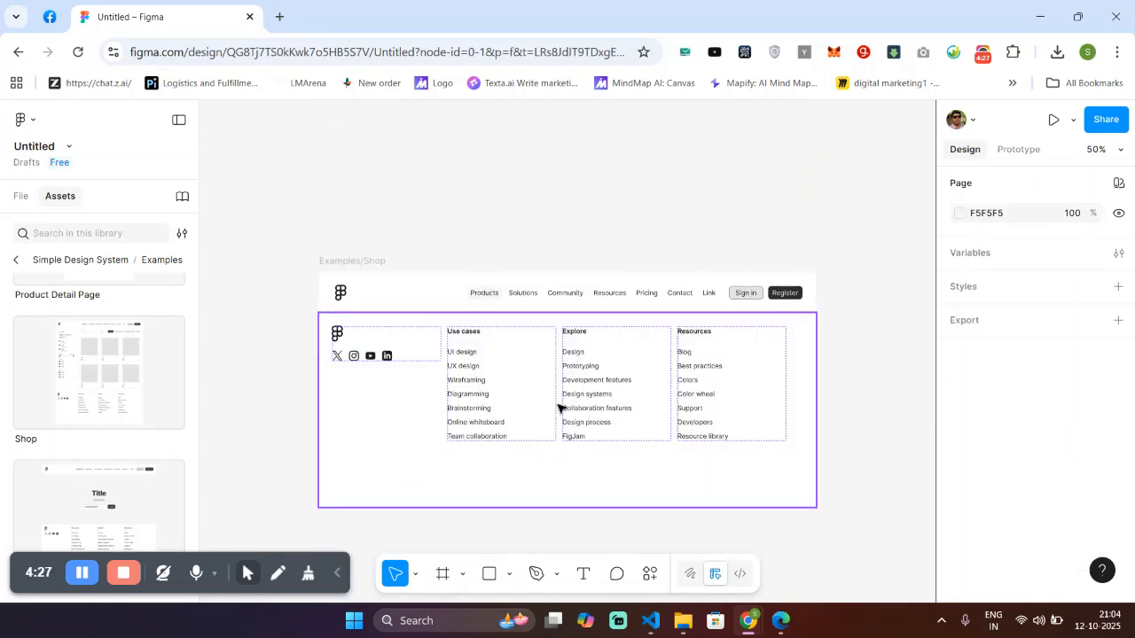
click(404, 343)
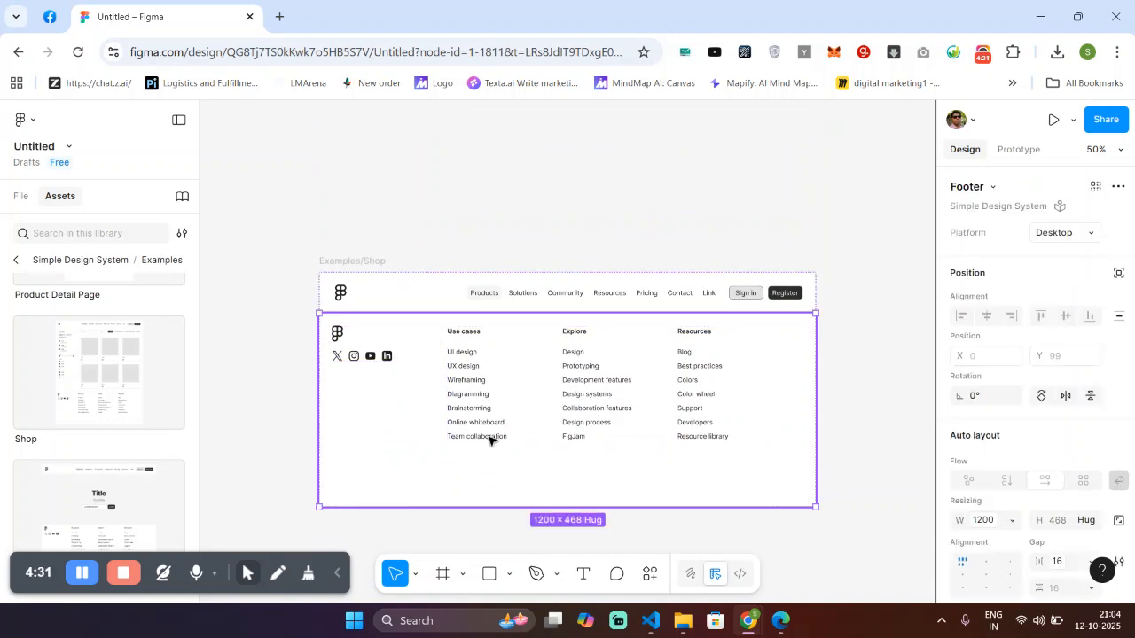
key(Delete)
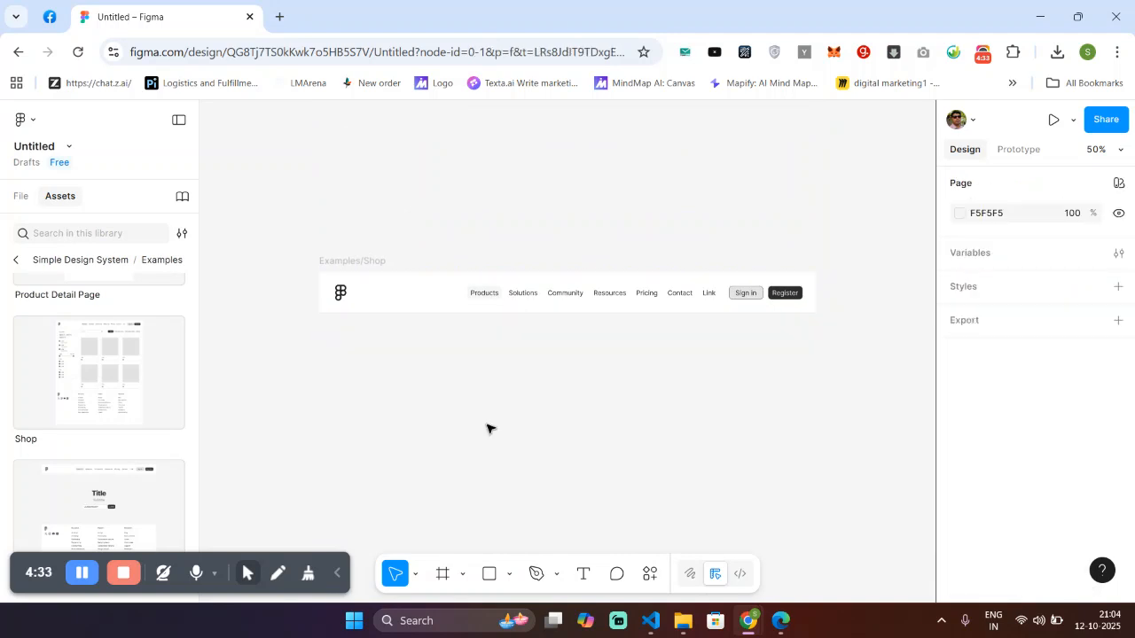
Remove the Figma logo from the Shop page's header
click(559, 316)
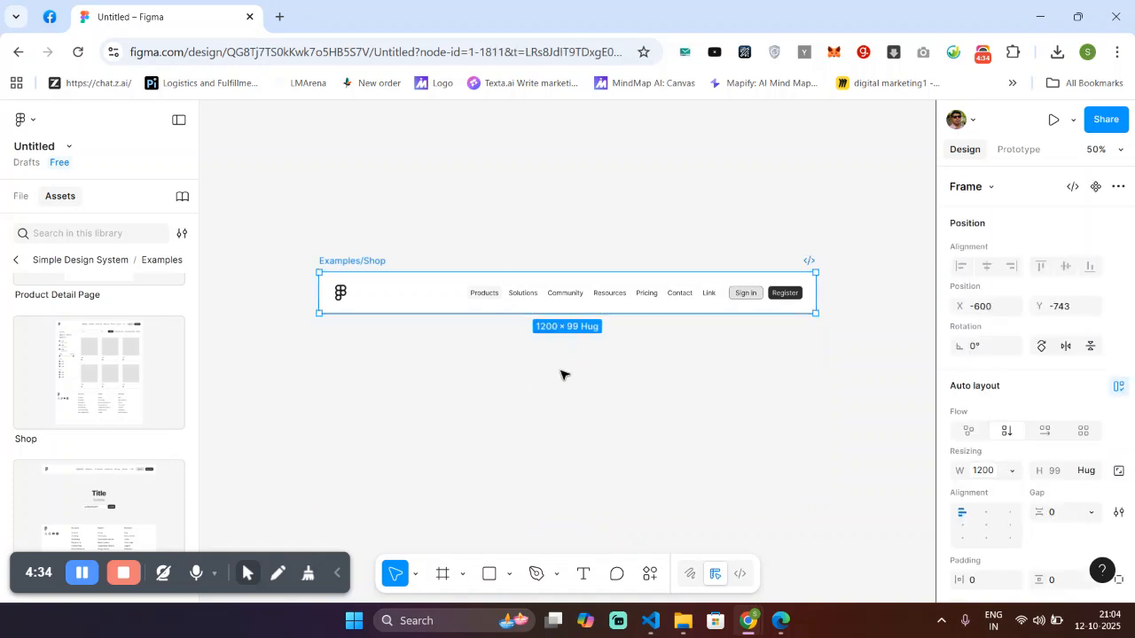
click(645, 293)
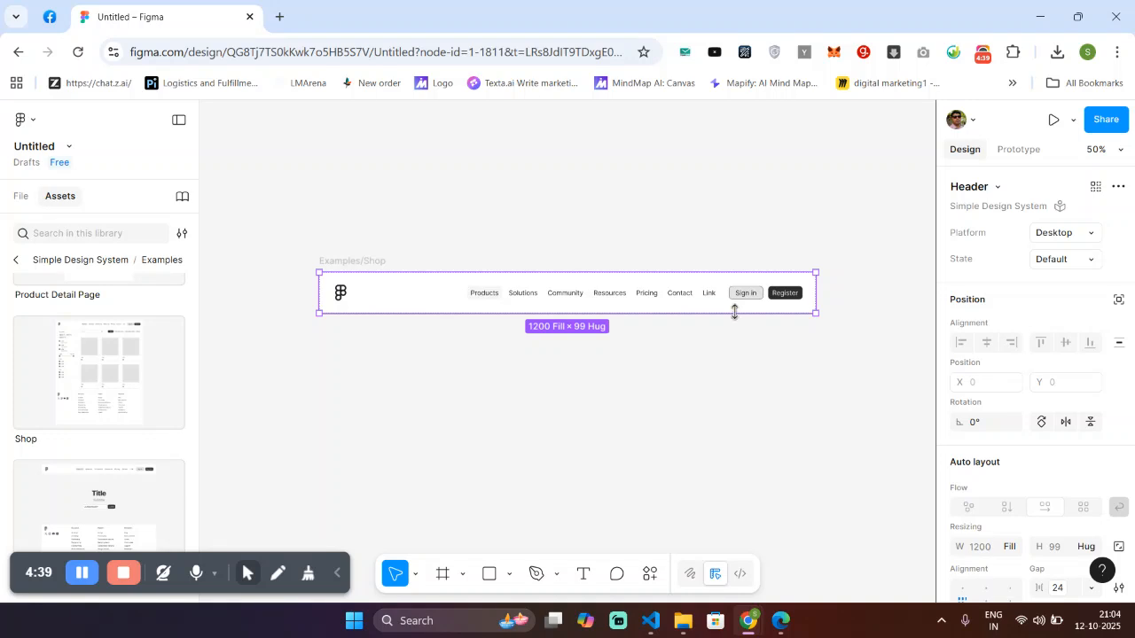
click(341, 294)
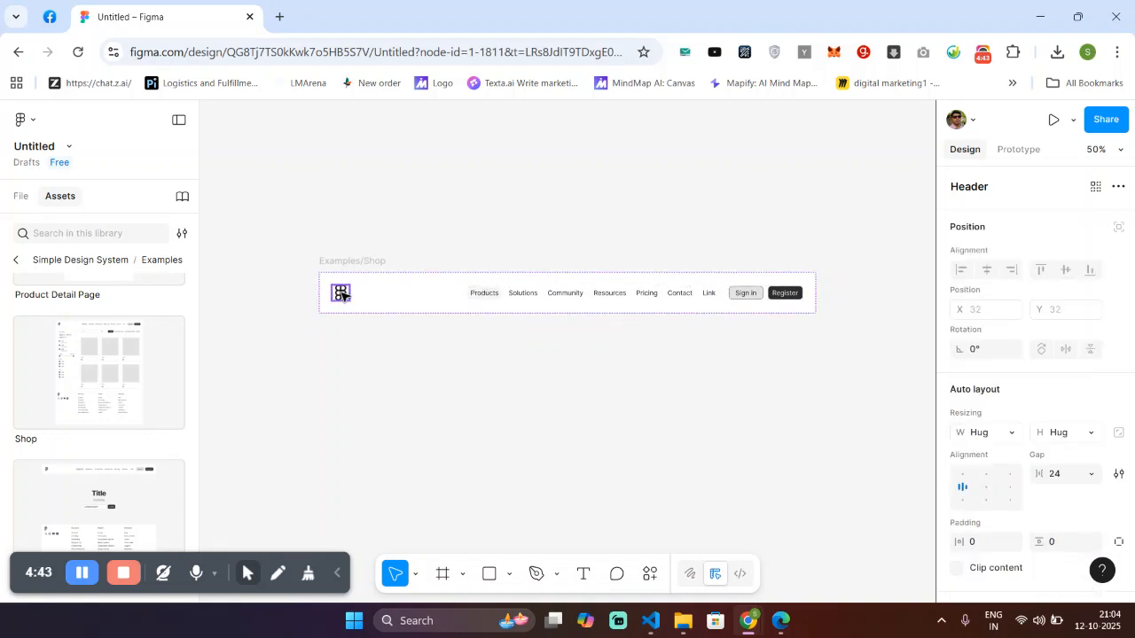
key(Escape)
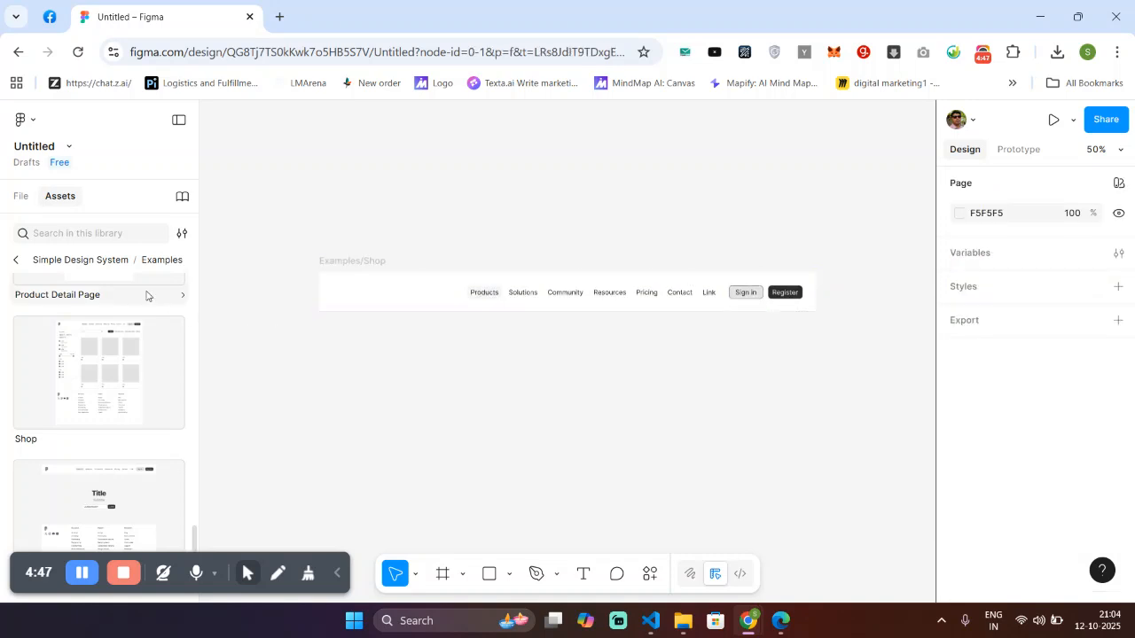
Insert an Icon Button instance from the Buttons category of the Simple Design System library
click(88, 233)
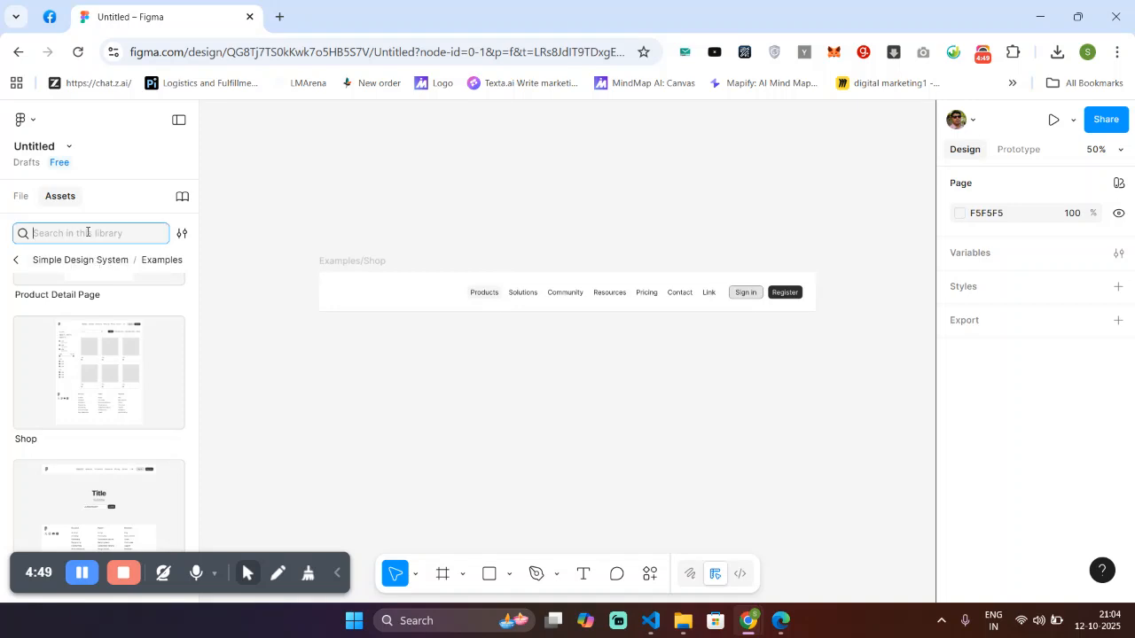
click(16, 260)
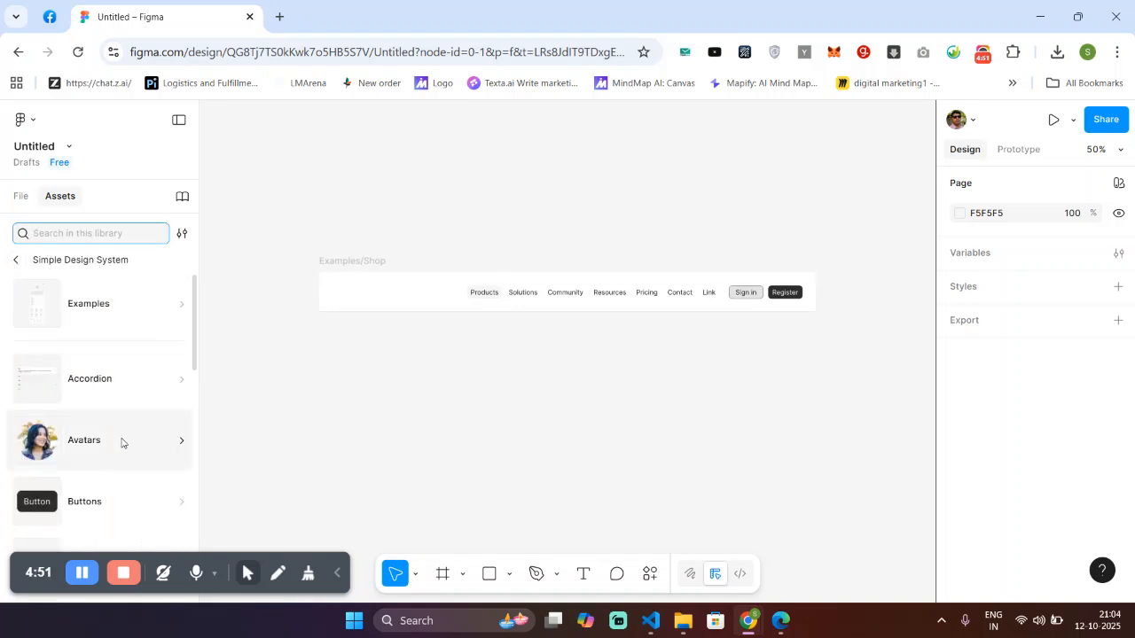
scroll(132, 501, down, 2)
click(107, 335)
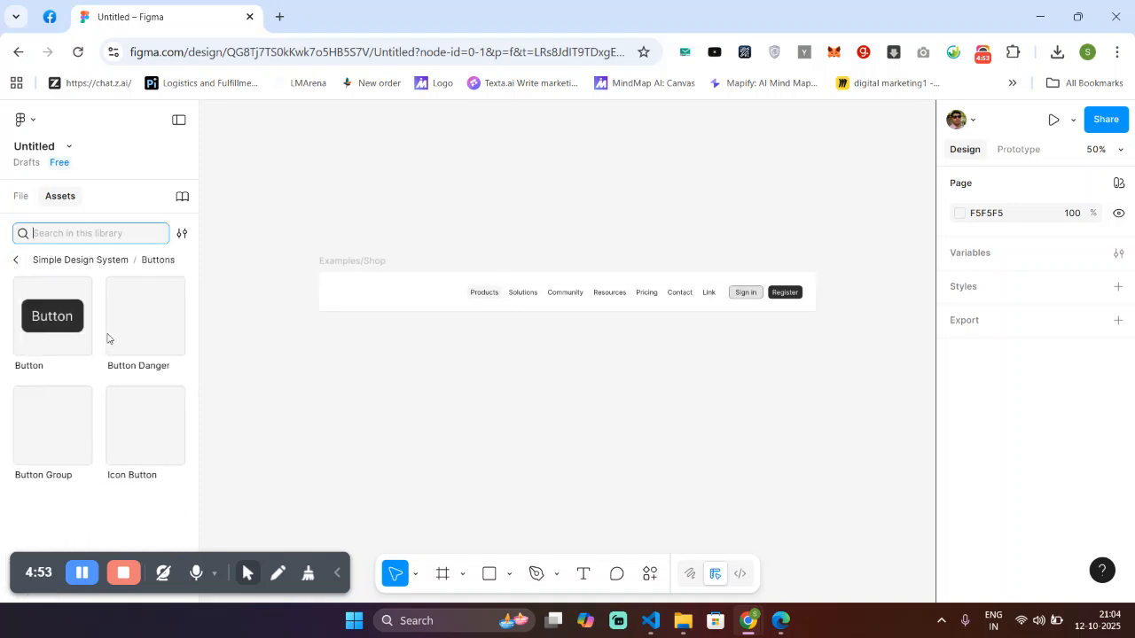
click(153, 434)
click(354, 481)
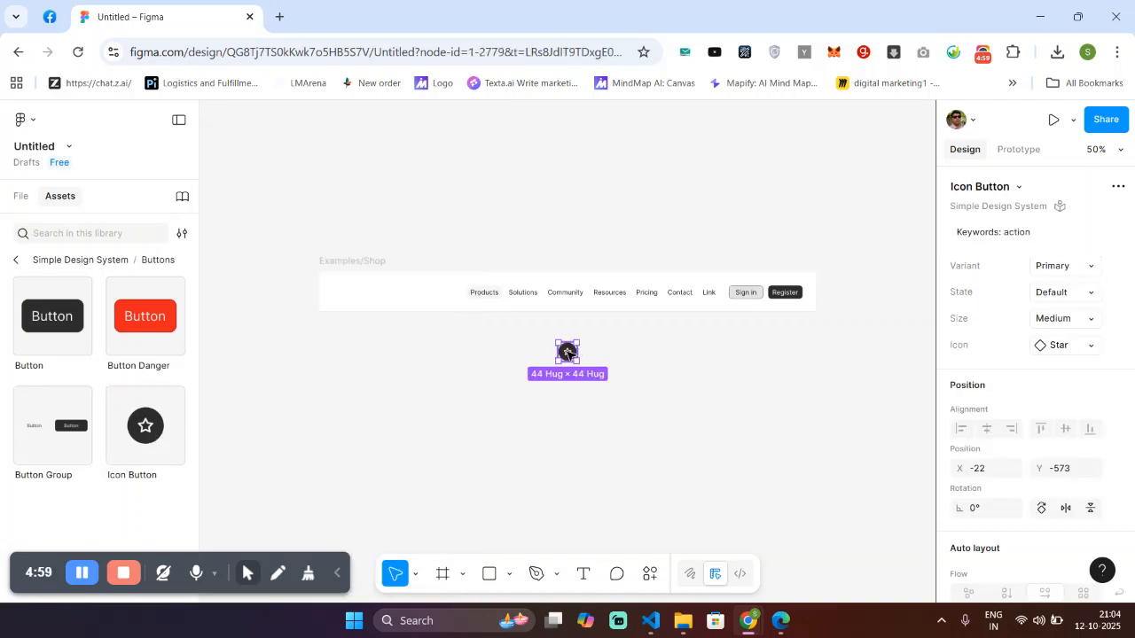
Move the star icon button into the Shop frame, at its upper-left corner above the header's navigation links
drag(572, 352, 344, 298)
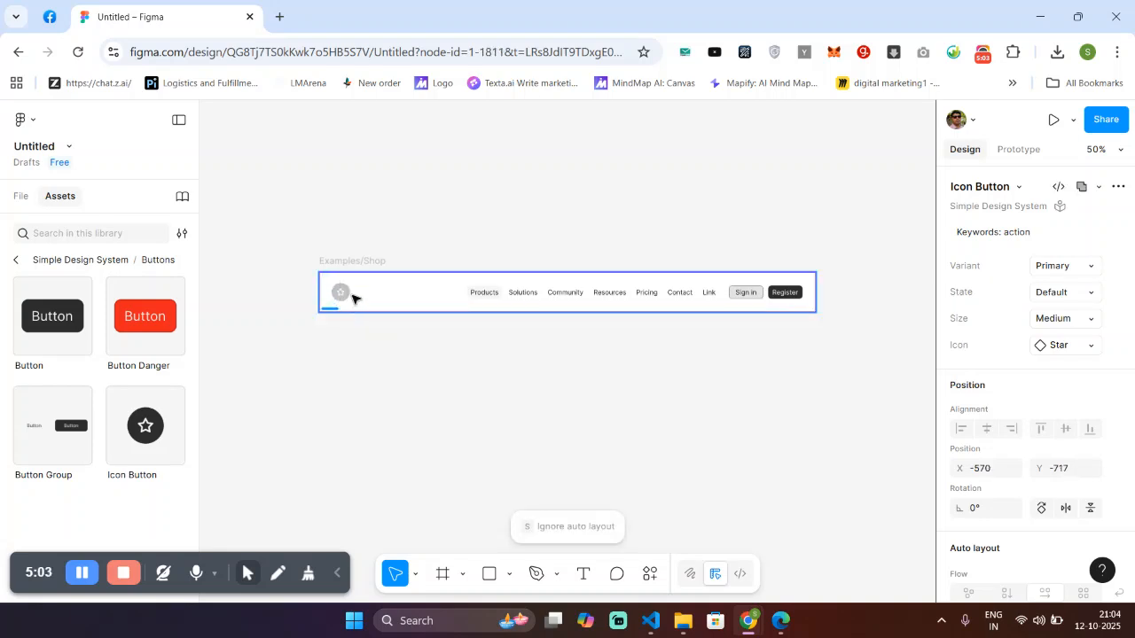
click(482, 432)
drag(335, 323, 375, 302)
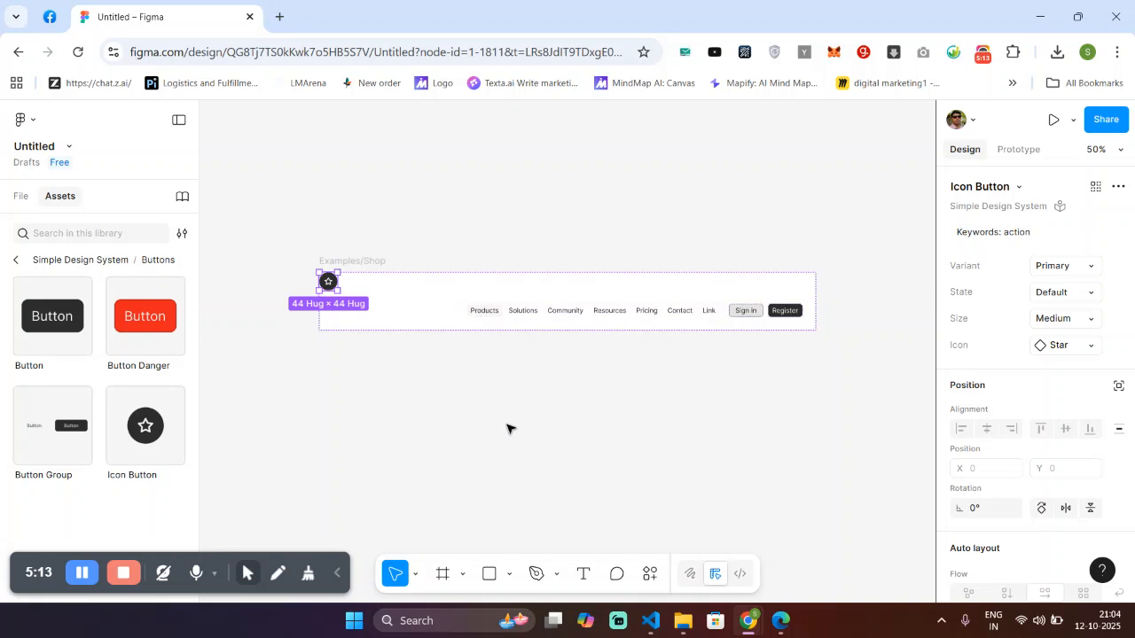
click(479, 410)
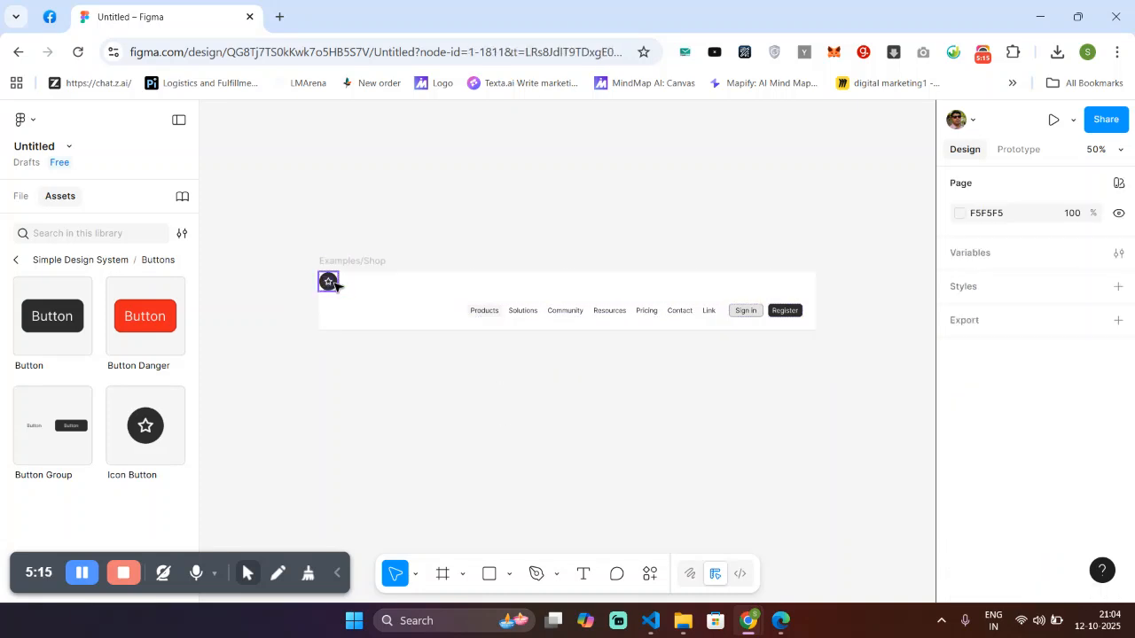
Try to reposition the star icon button within the Shop frame so that it lines up with the header's navigation links
click(332, 283)
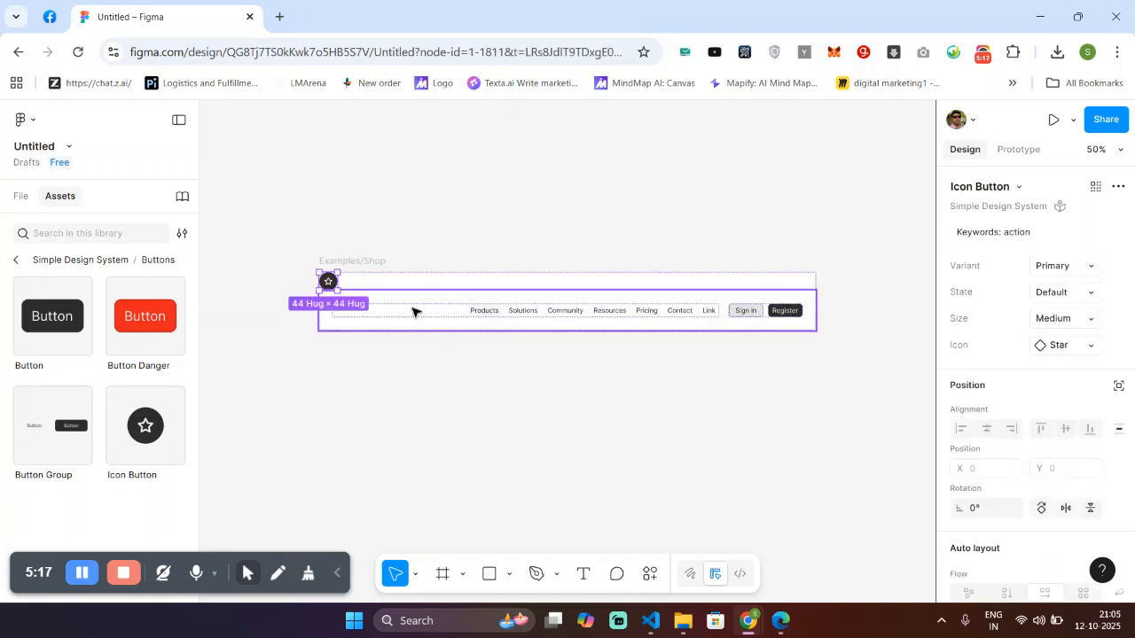
shift+click(412, 311)
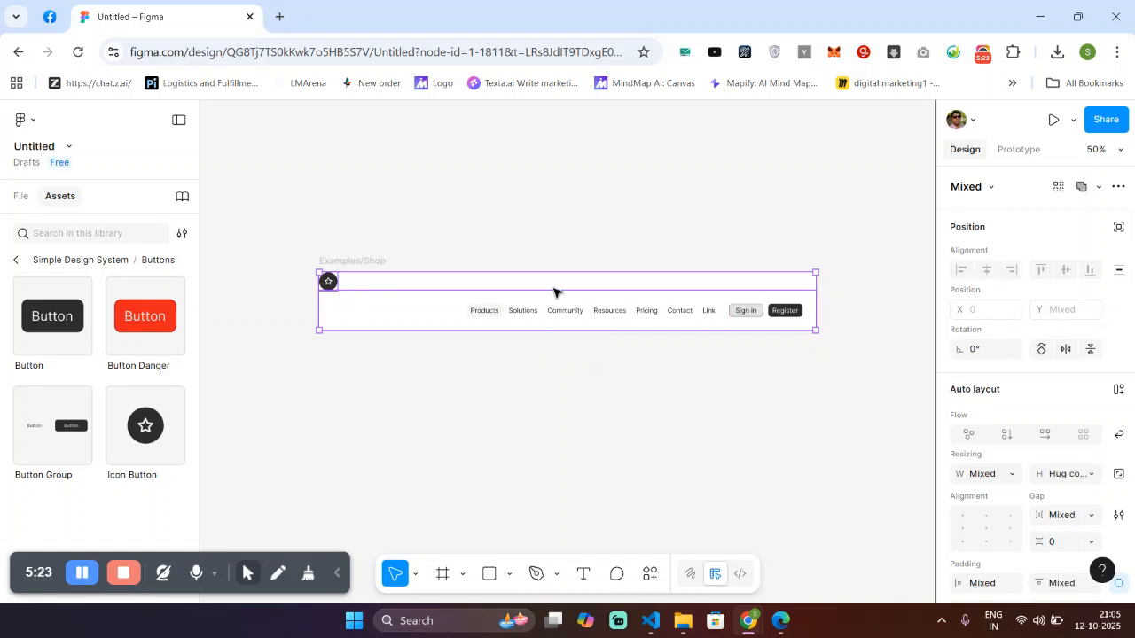
click(373, 299)
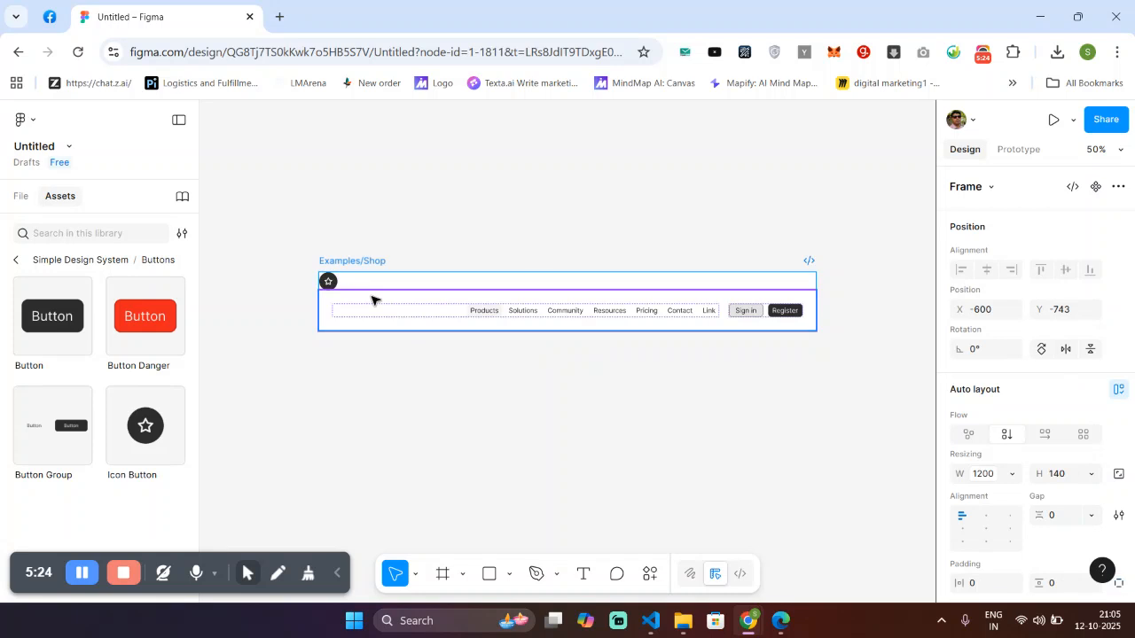
click(328, 282)
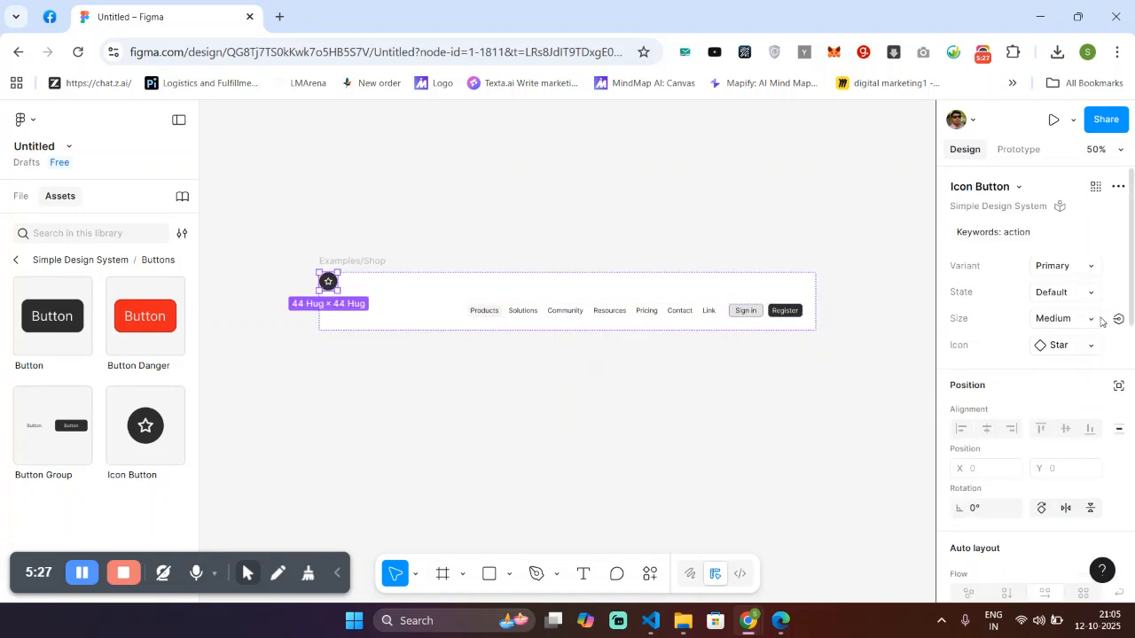
click(673, 293)
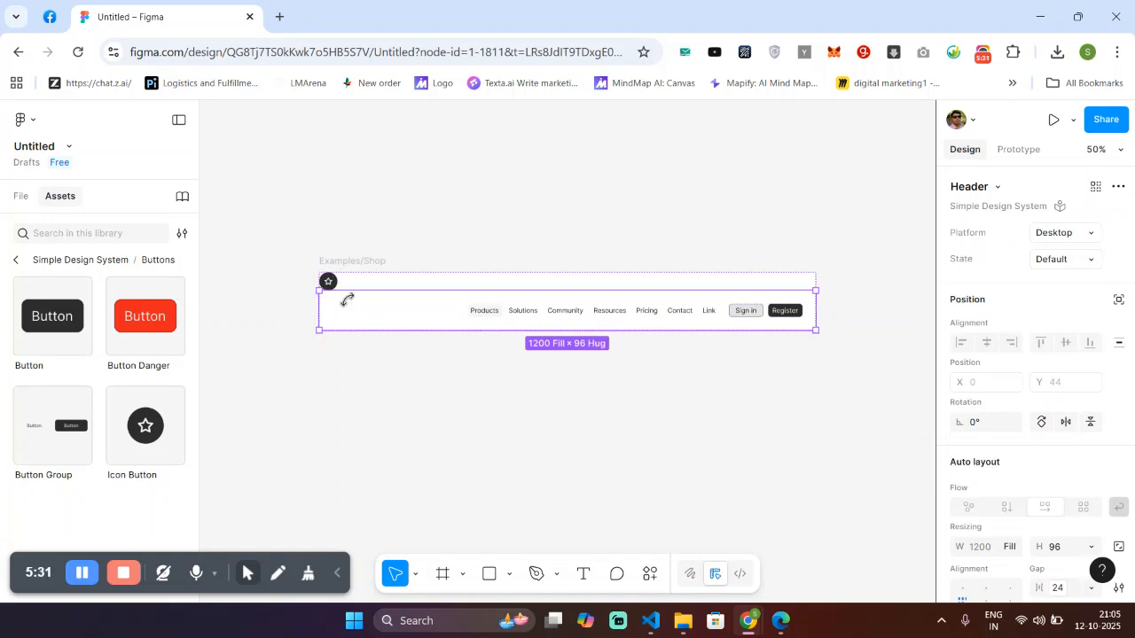
drag(347, 301, 351, 304)
key(ctrl+z)
drag(330, 284, 395, 333)
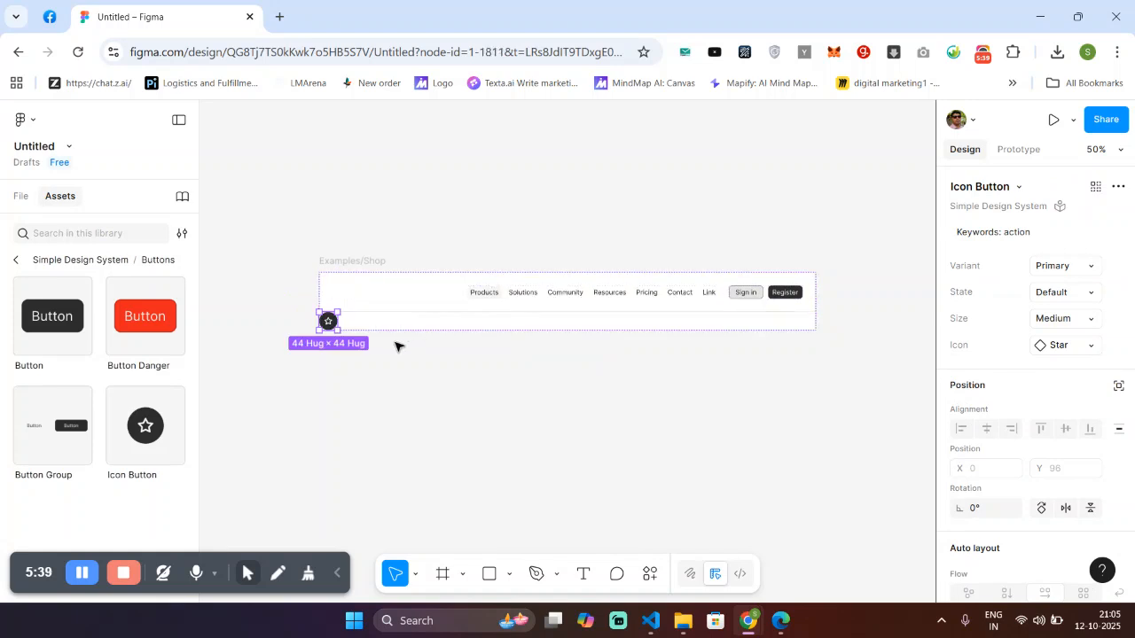
drag(328, 321, 352, 305)
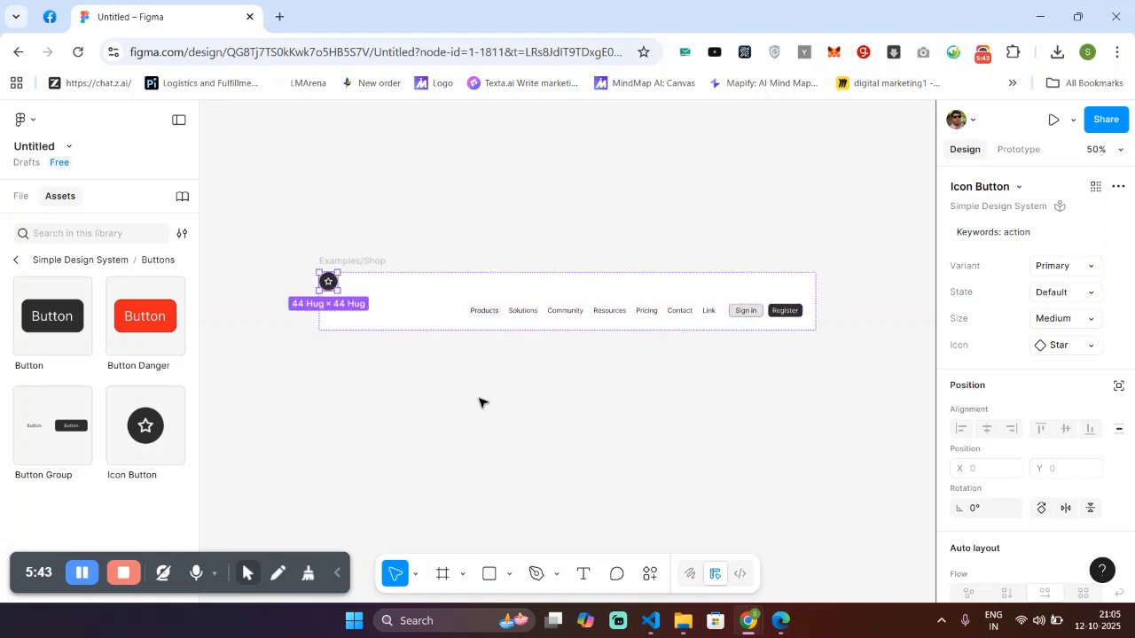
Move the star icon button below the header in the Shop frame and swap its icon for Stop circle
click(420, 311)
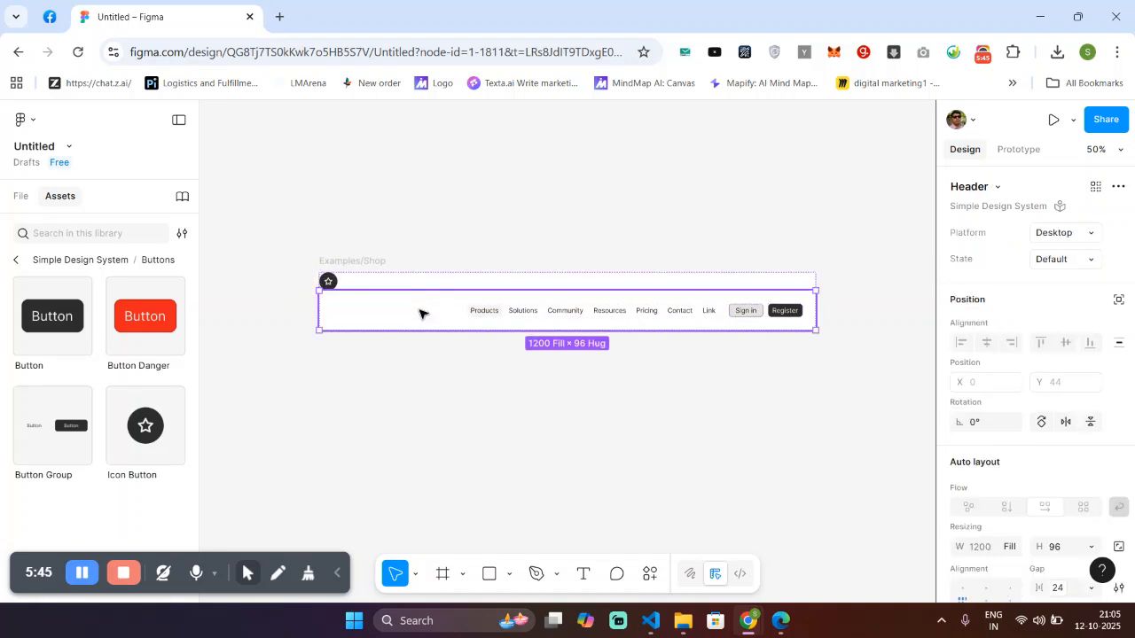
click(420, 312)
drag(327, 281, 327, 318)
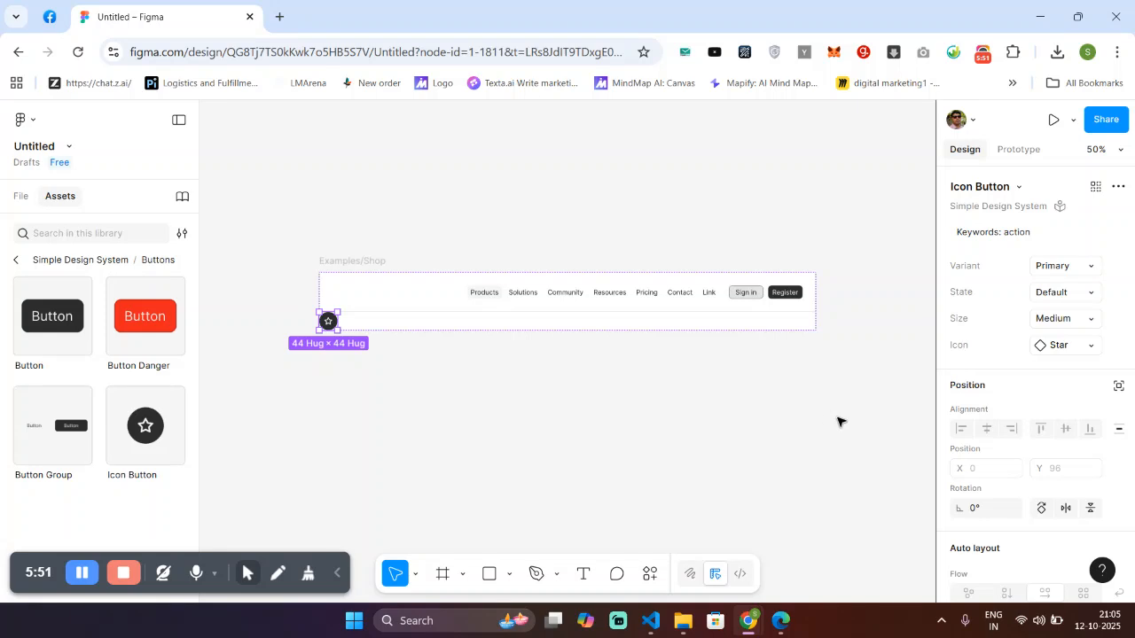
click(1078, 348)
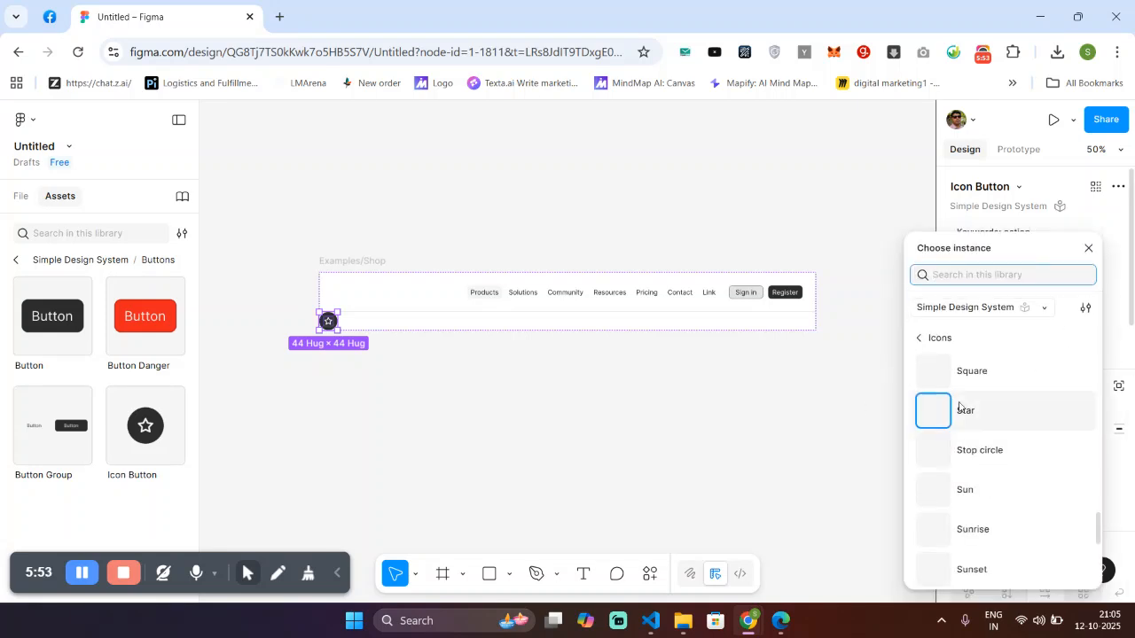
click(982, 453)
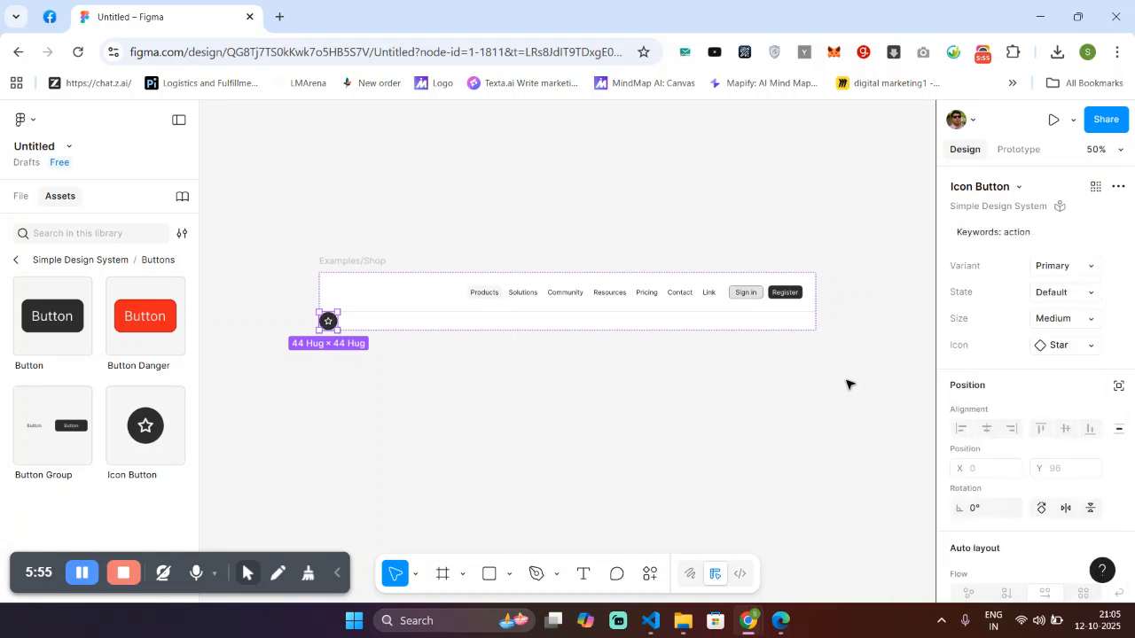
click(638, 413)
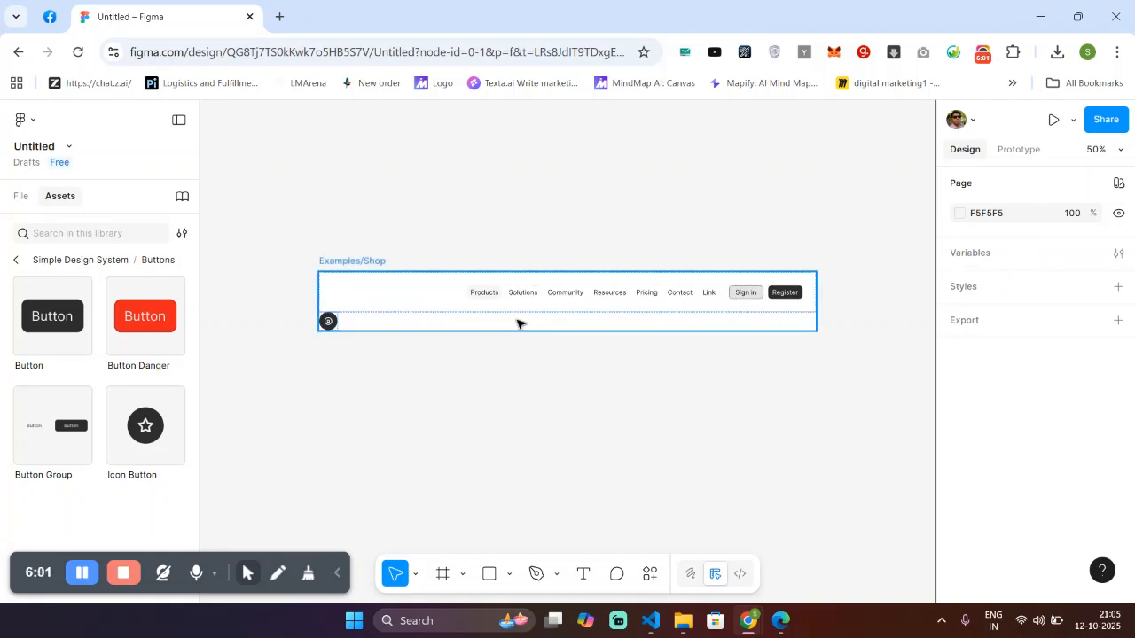
Look through the header's state options and reapply the library colour Background/Default Default as its fill
click(369, 288)
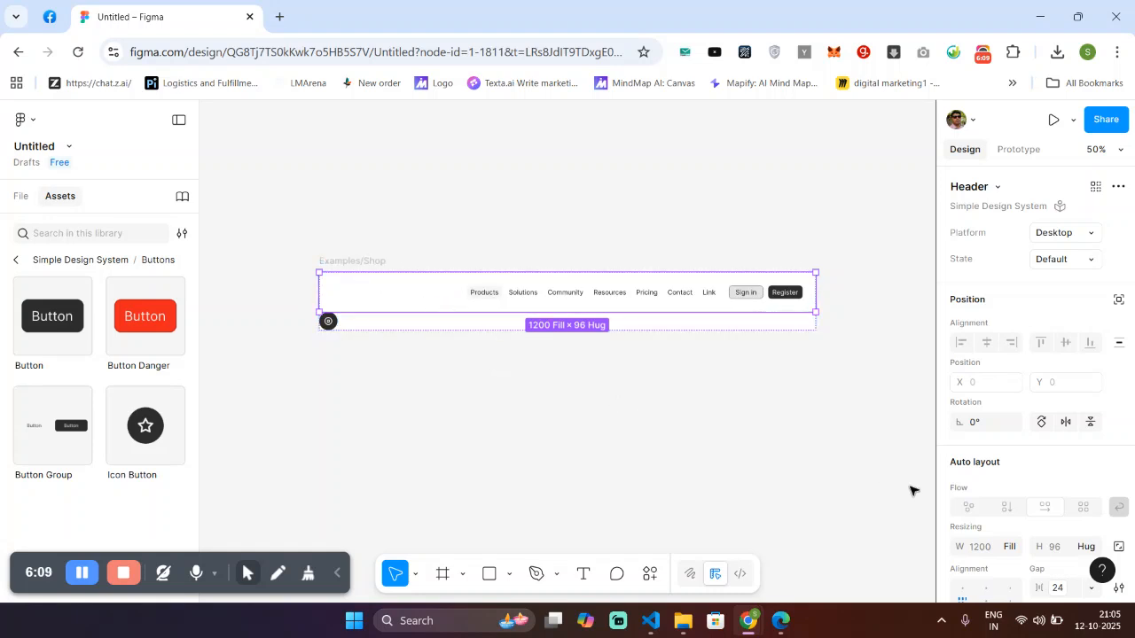
click(1074, 259)
click(855, 355)
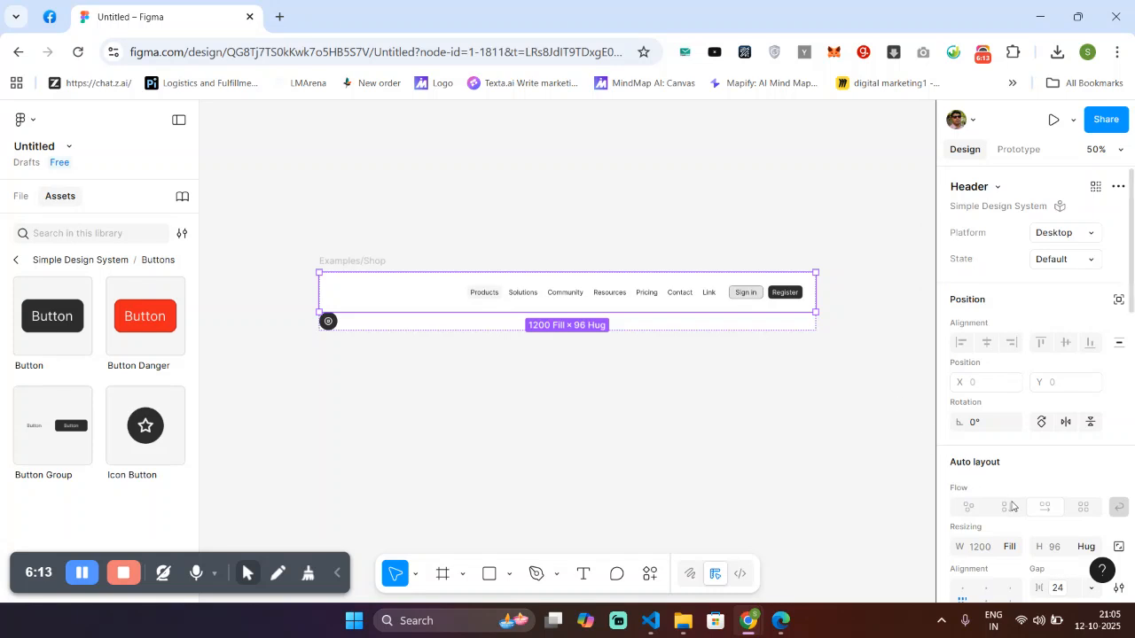
scroll(1012, 504, down, 5)
click(1044, 373)
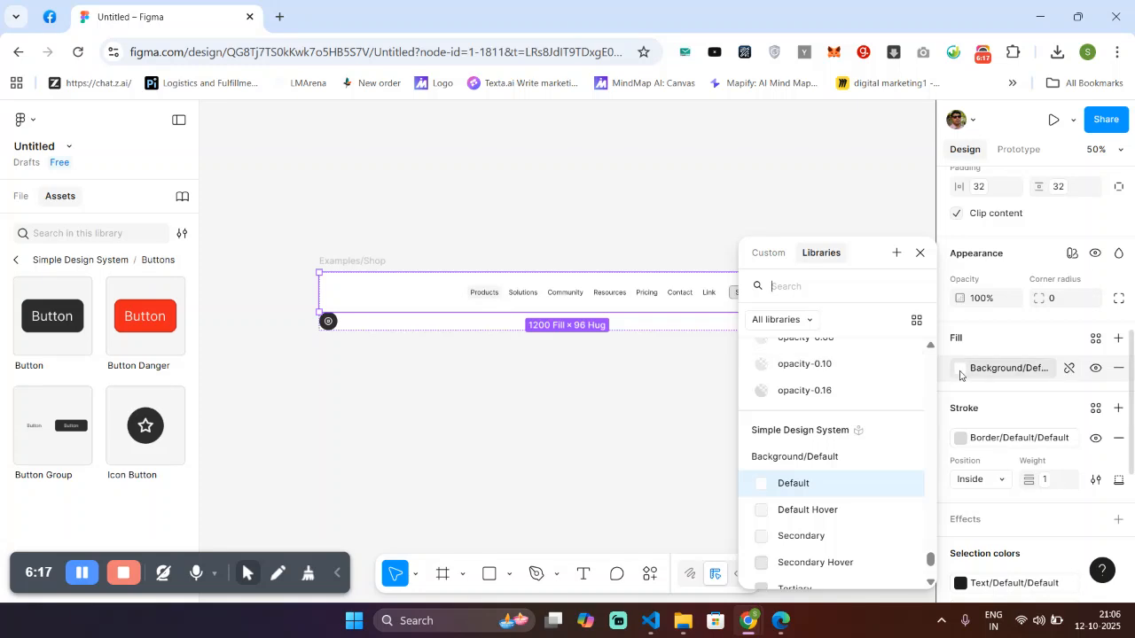
click(801, 491)
click(801, 492)
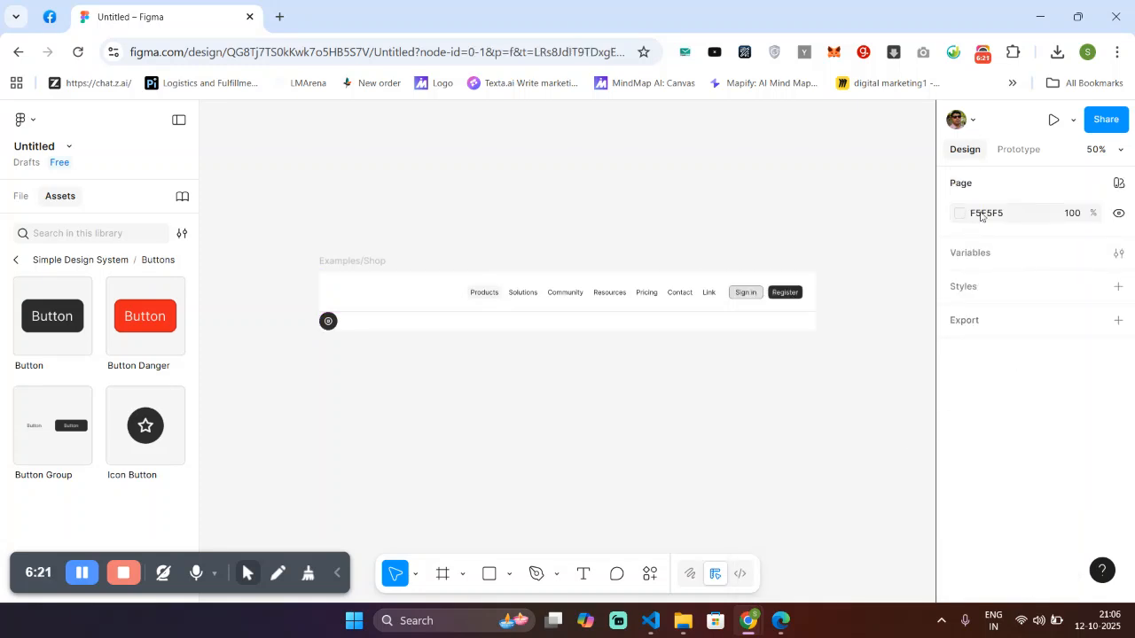
Set the page background colour to C6C6C6
click(991, 218)
text(0)
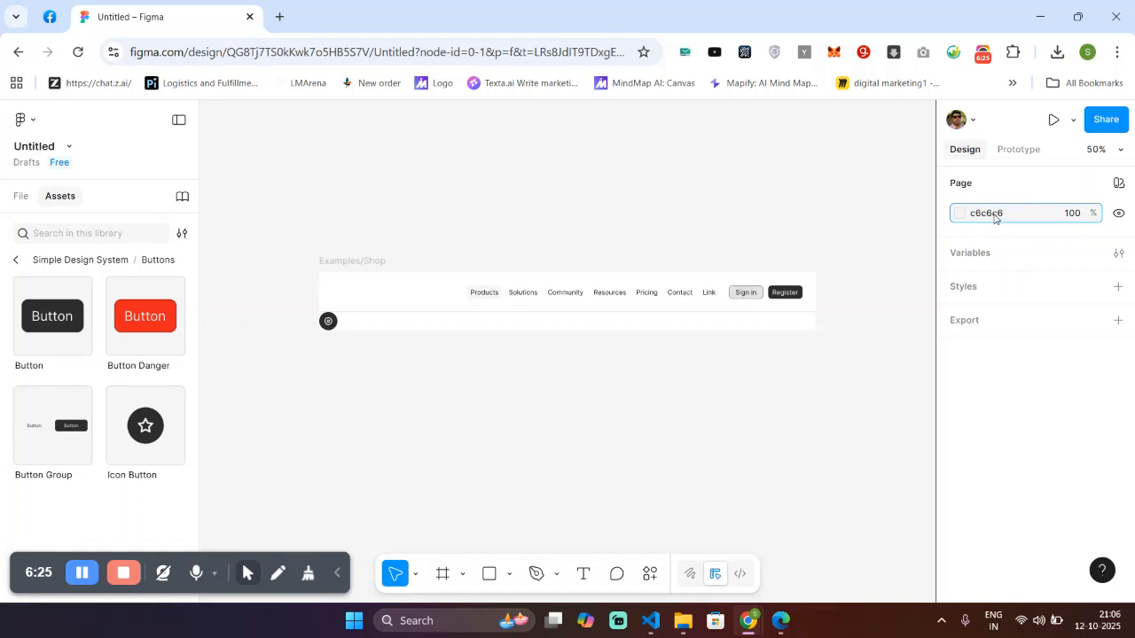
text(6c6c6)
key(Return)
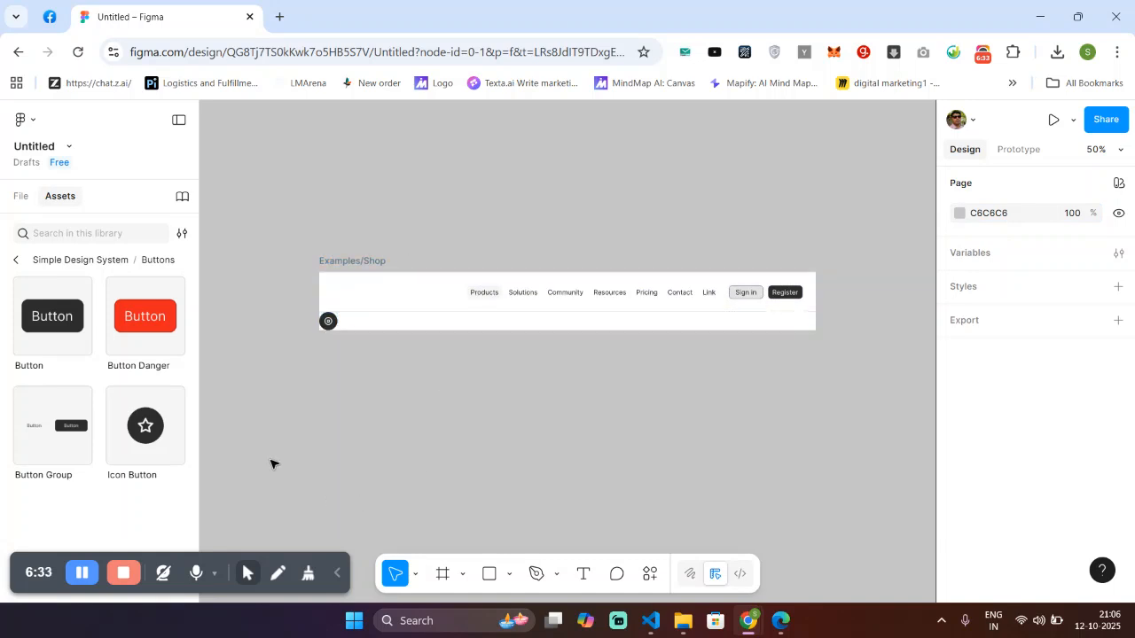
Delete the Shop frame from the canvas and insert a new Icon Button instance from the Simple Design System
drag(268, 202, 880, 431)
key(Delete)
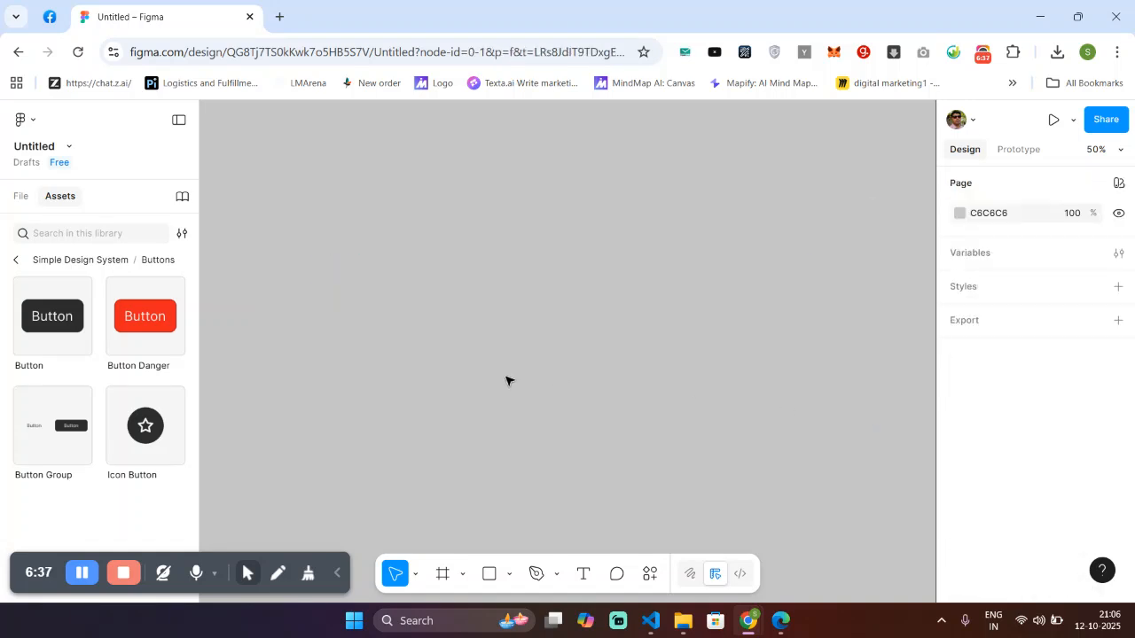
click(146, 424)
click(329, 482)
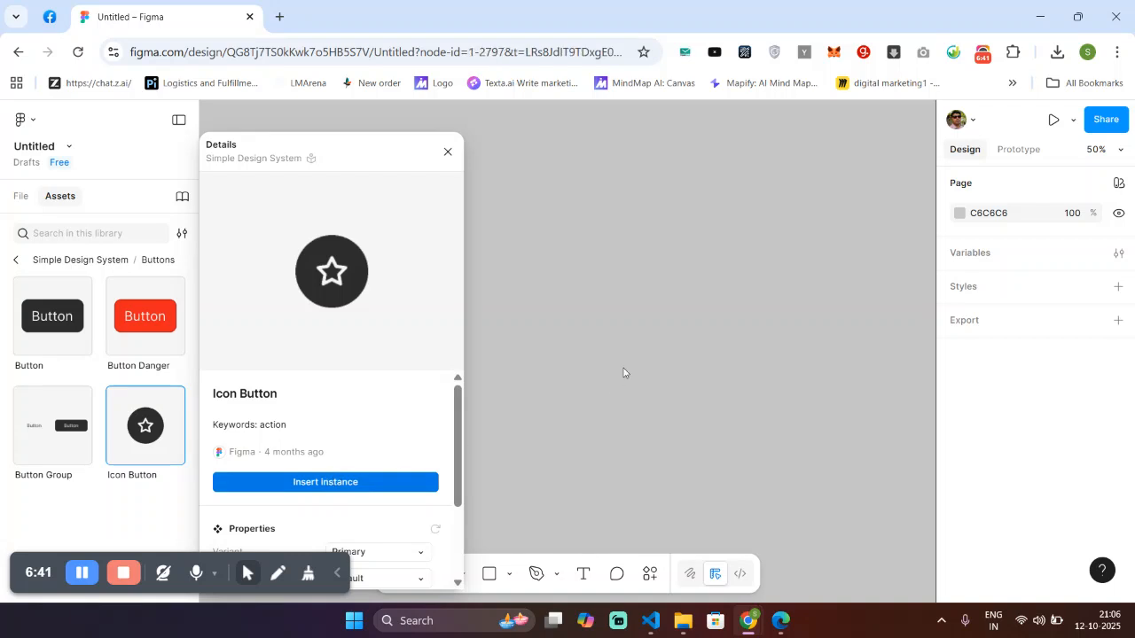
click(646, 330)
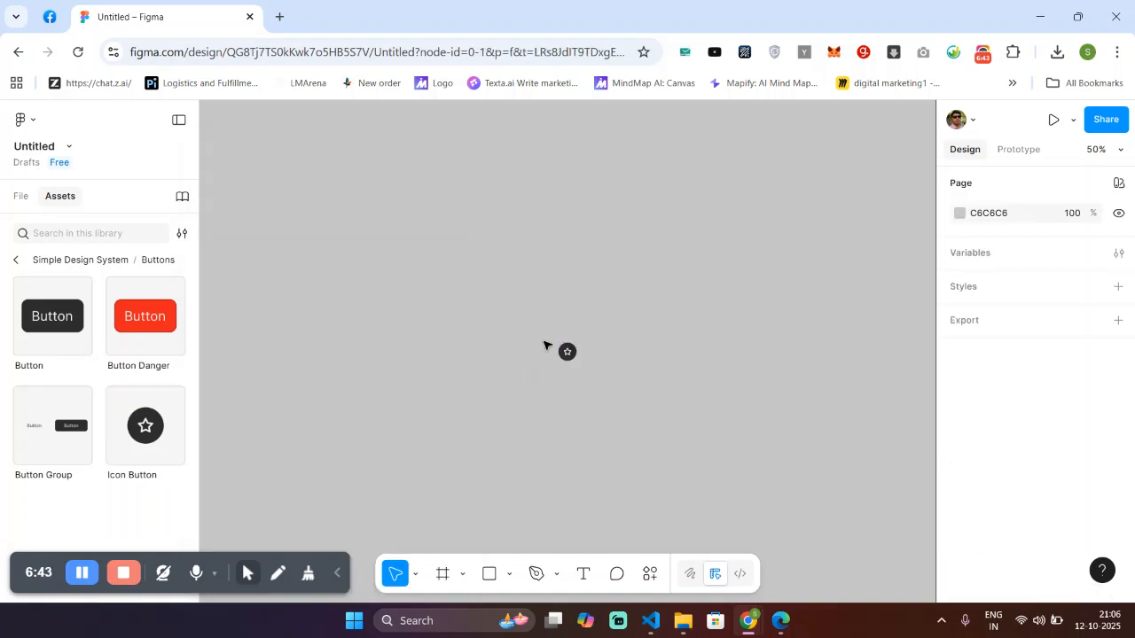
Select the new icon button and review its available variant and state options
drag(499, 299, 633, 401)
click(646, 427)
drag(500, 284, 620, 398)
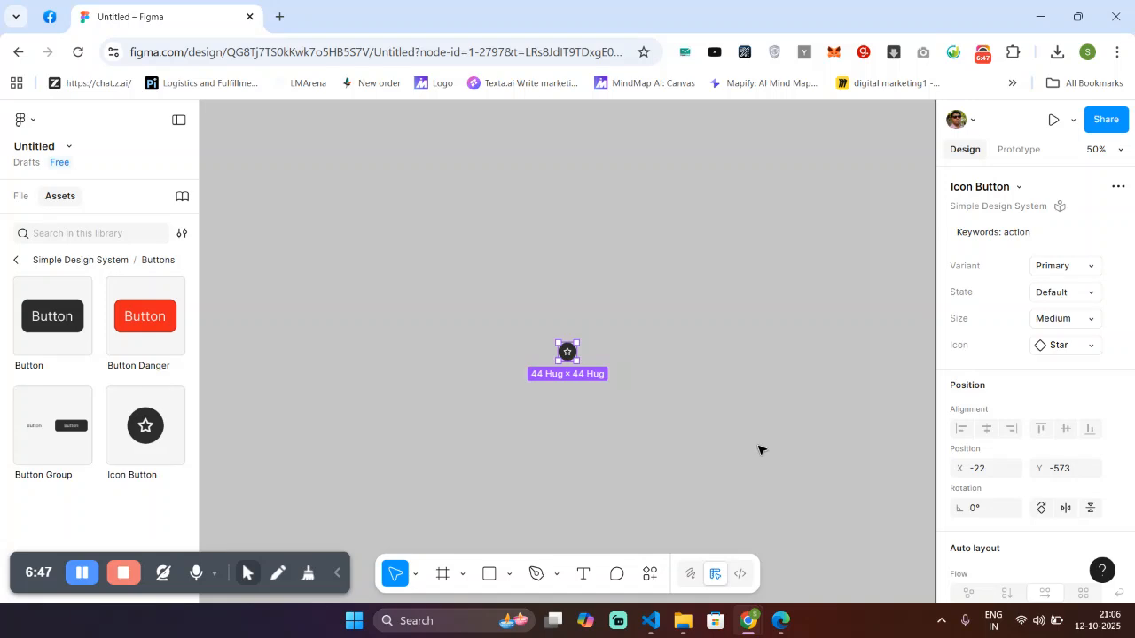
click(1055, 267)
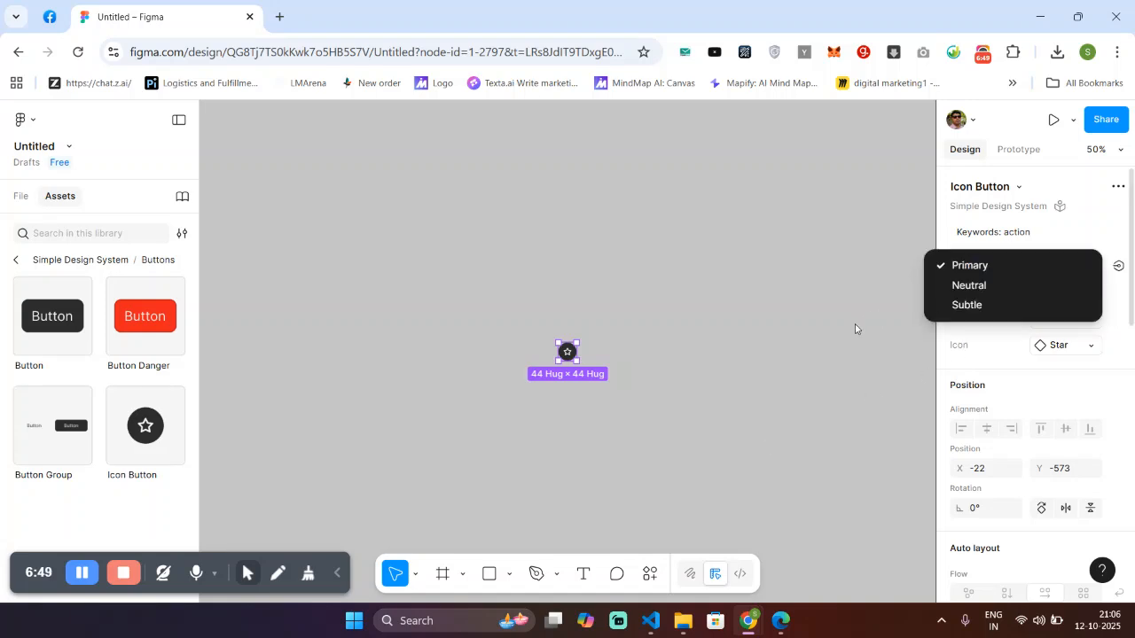
click(842, 333)
click(1056, 294)
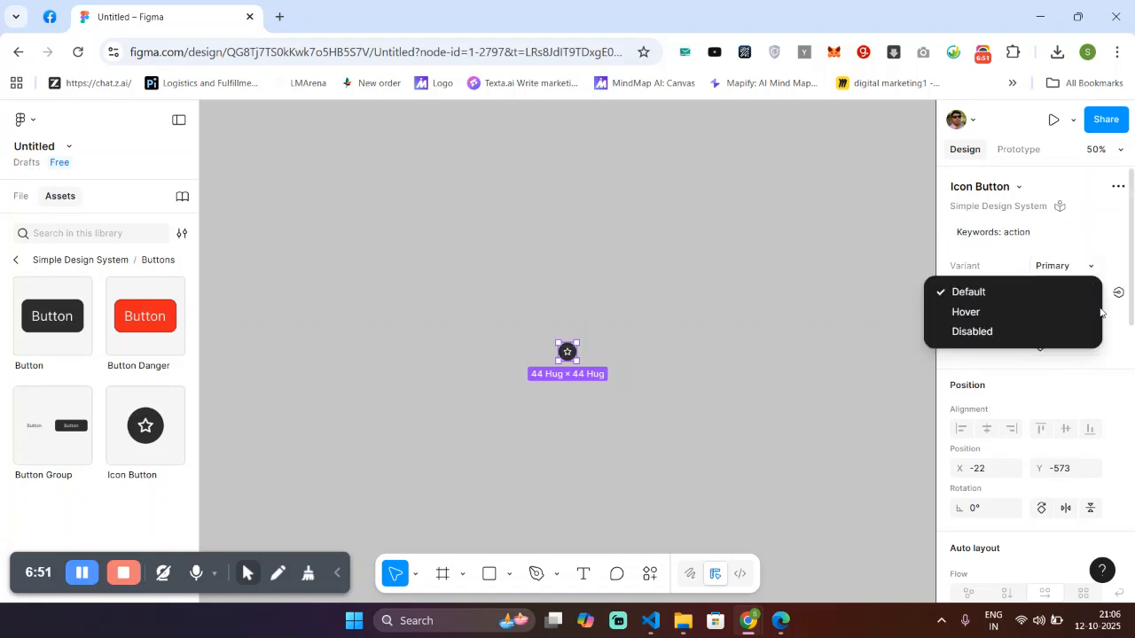
click(778, 357)
Change the icon button's fill to the library colour Background/Warning Default
scroll(1038, 457, down, 5)
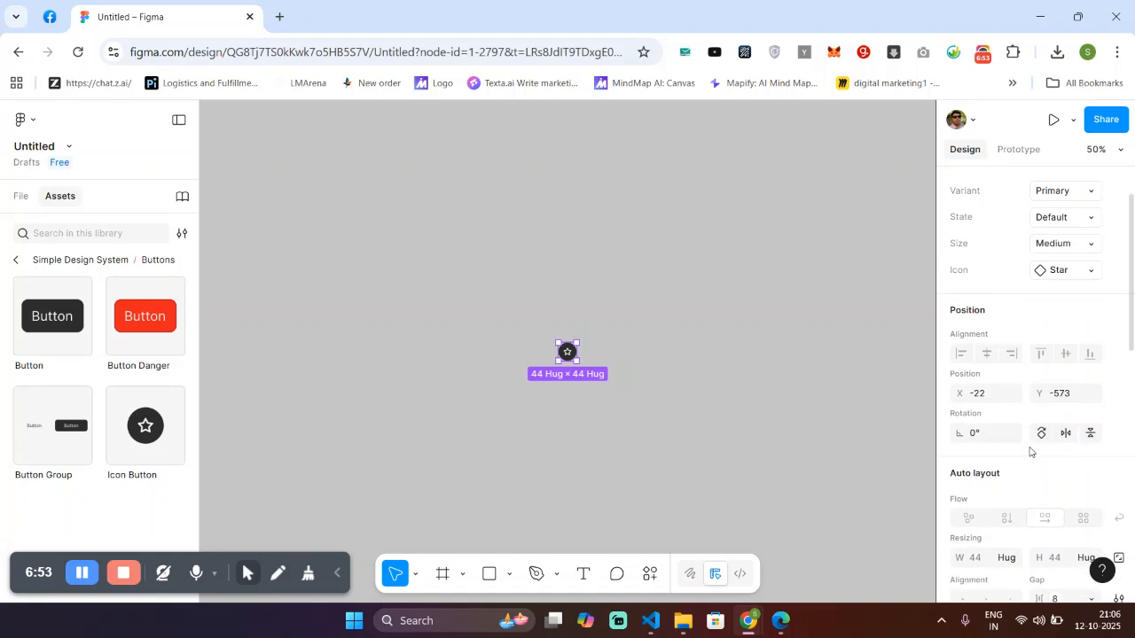
scroll(1028, 422, down, 5)
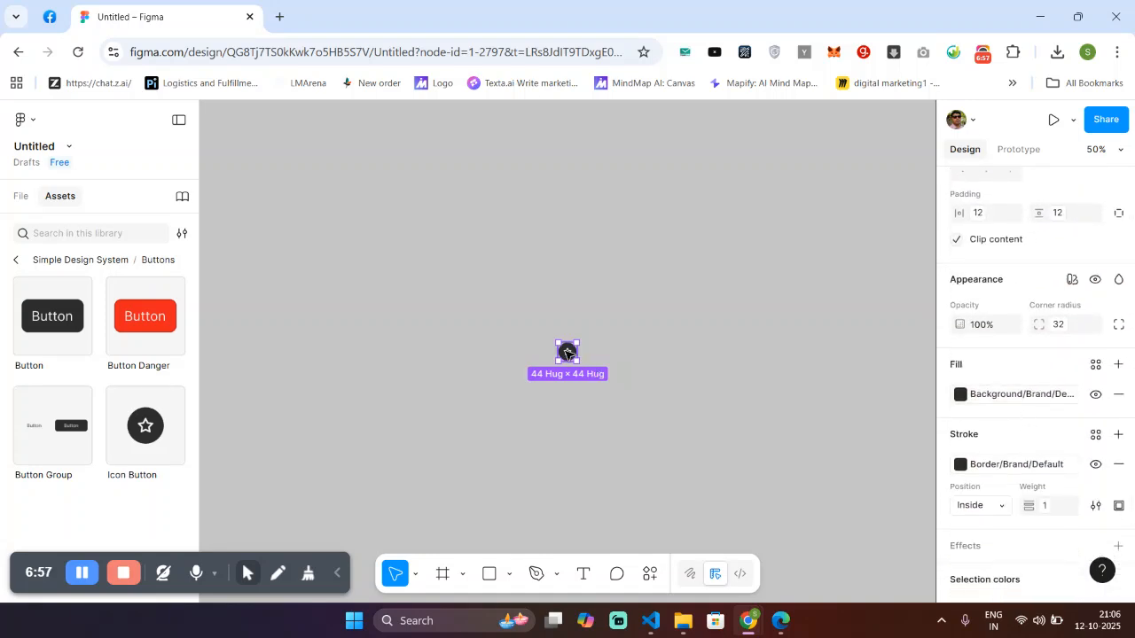
click(1011, 398)
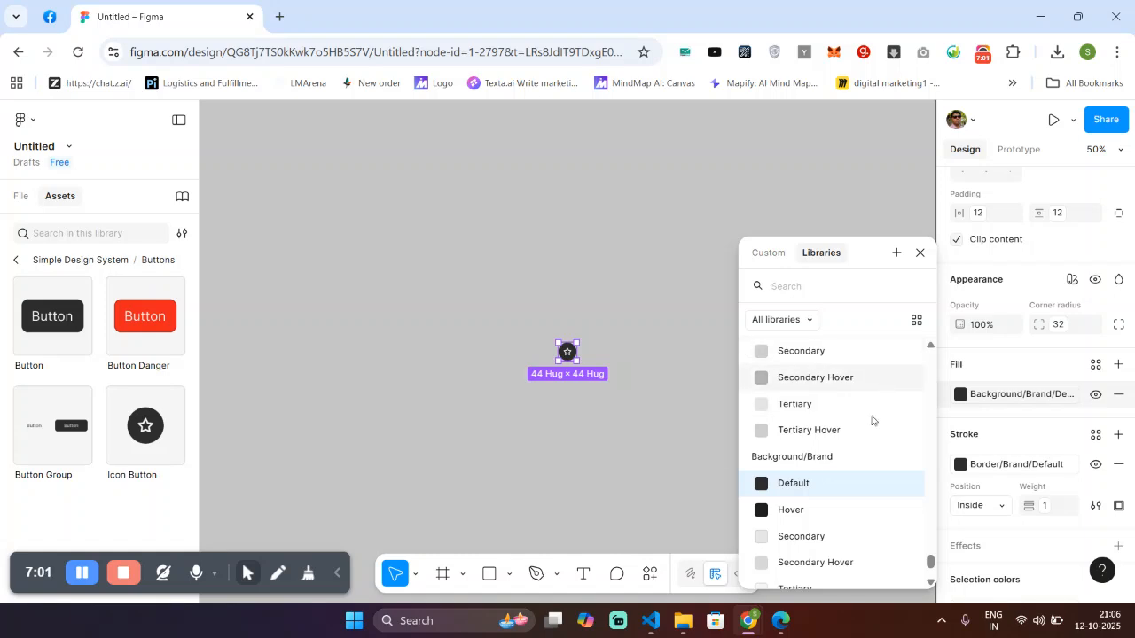
scroll(851, 512, down, 5)
scroll(851, 508, down, 1)
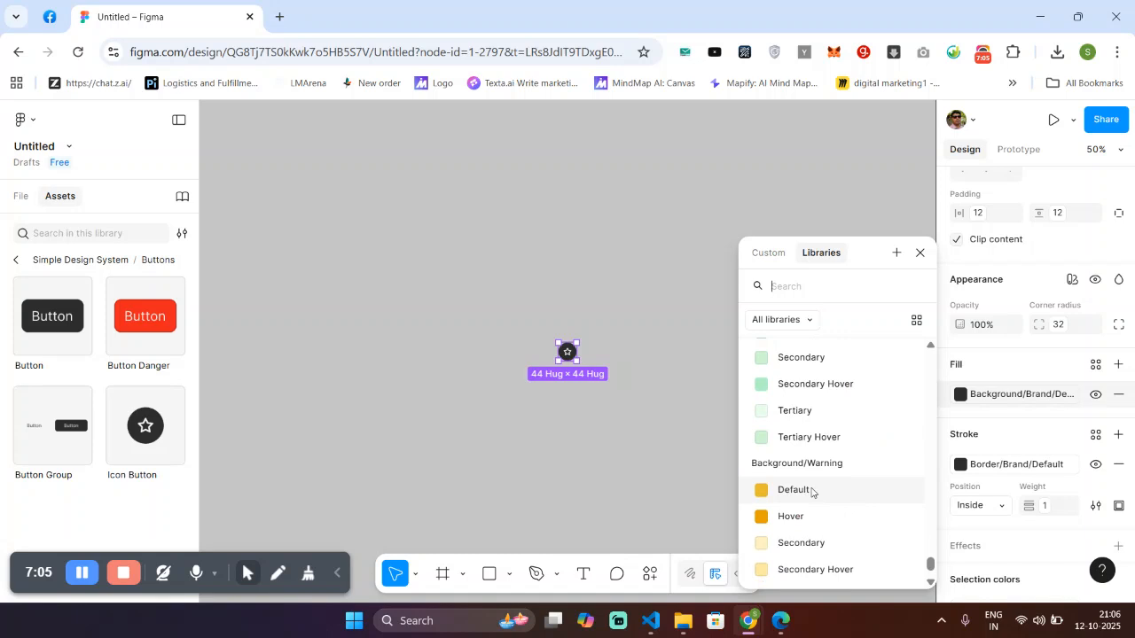
click(811, 493)
click(747, 435)
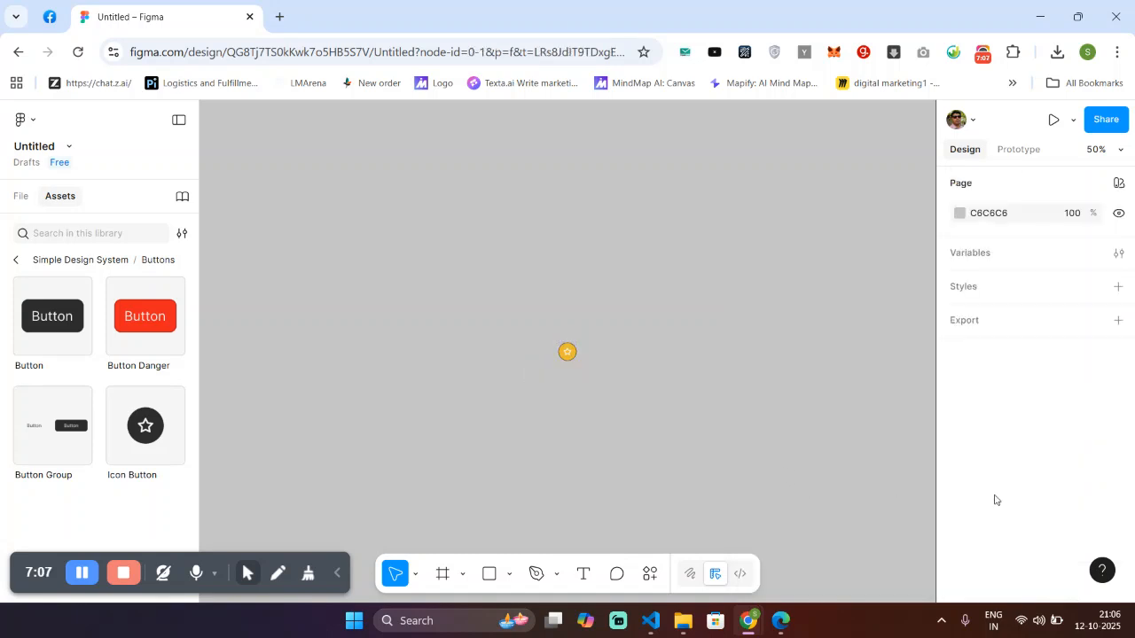
Change the icon button's stroke to the library colour Border/Danger Secondary
click(568, 350)
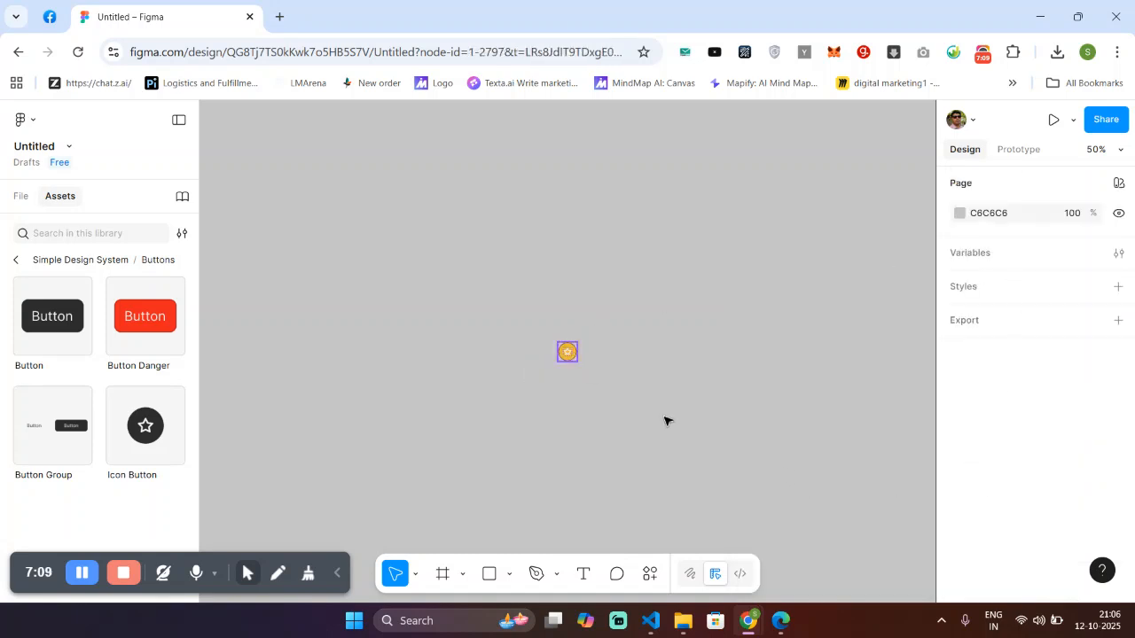
scroll(1008, 471, down, 4)
scroll(1007, 462, down, 4)
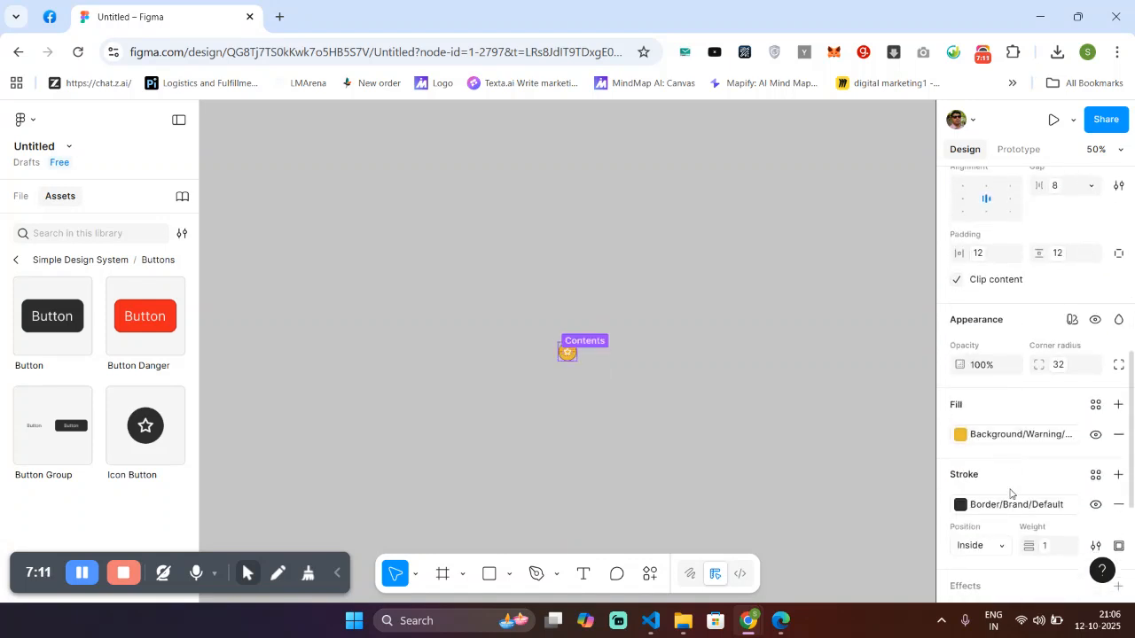
click(991, 390)
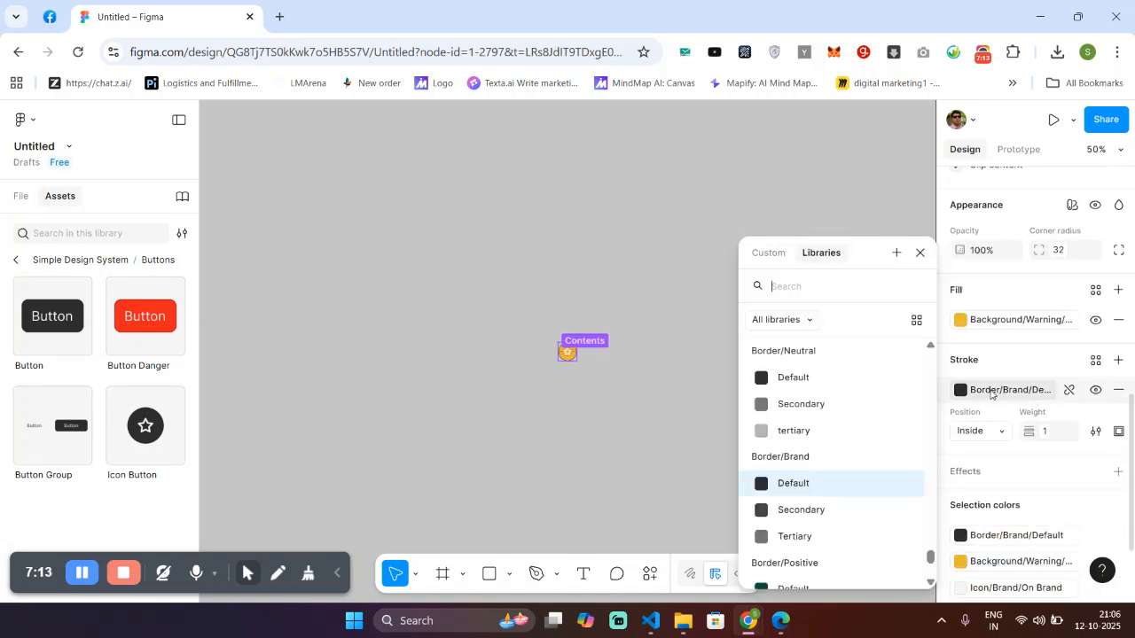
scroll(856, 497, down, 5)
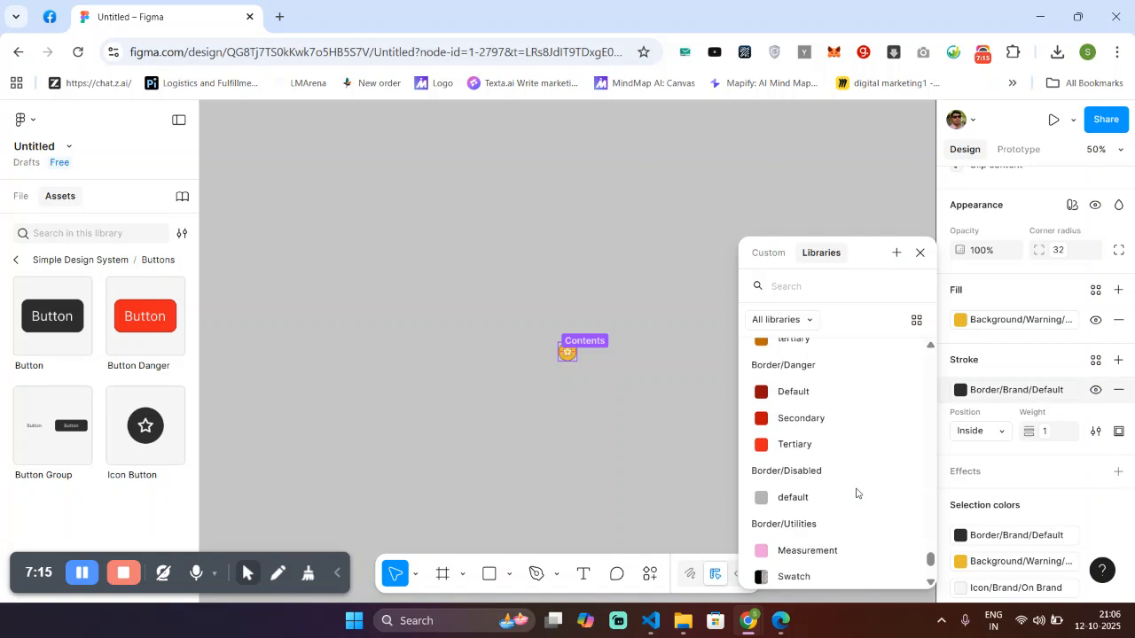
click(817, 417)
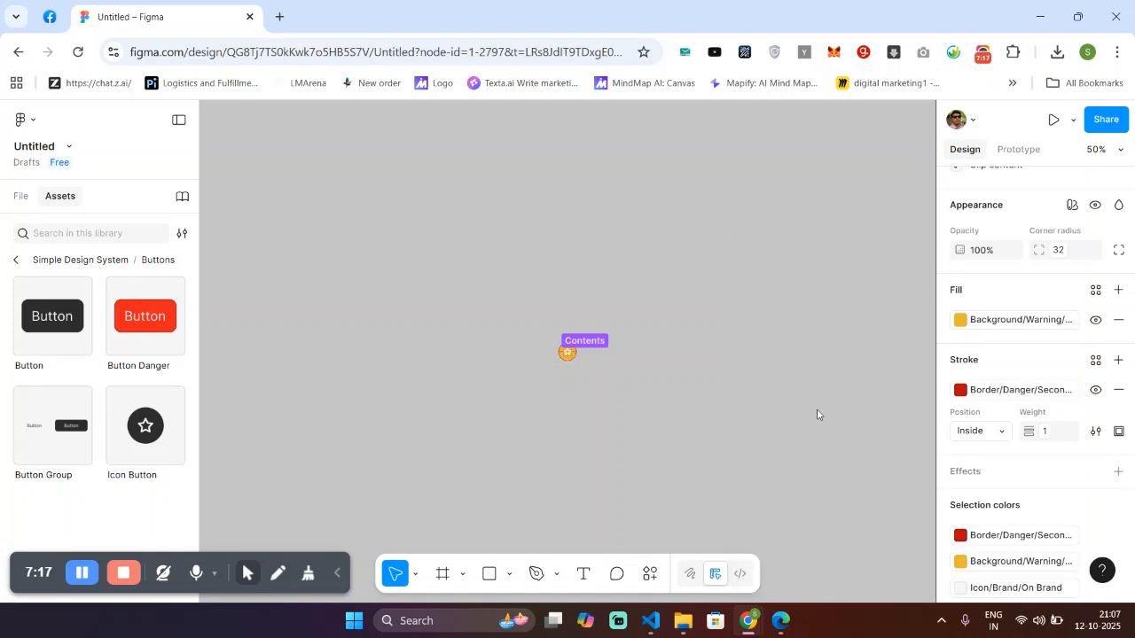
click(691, 383)
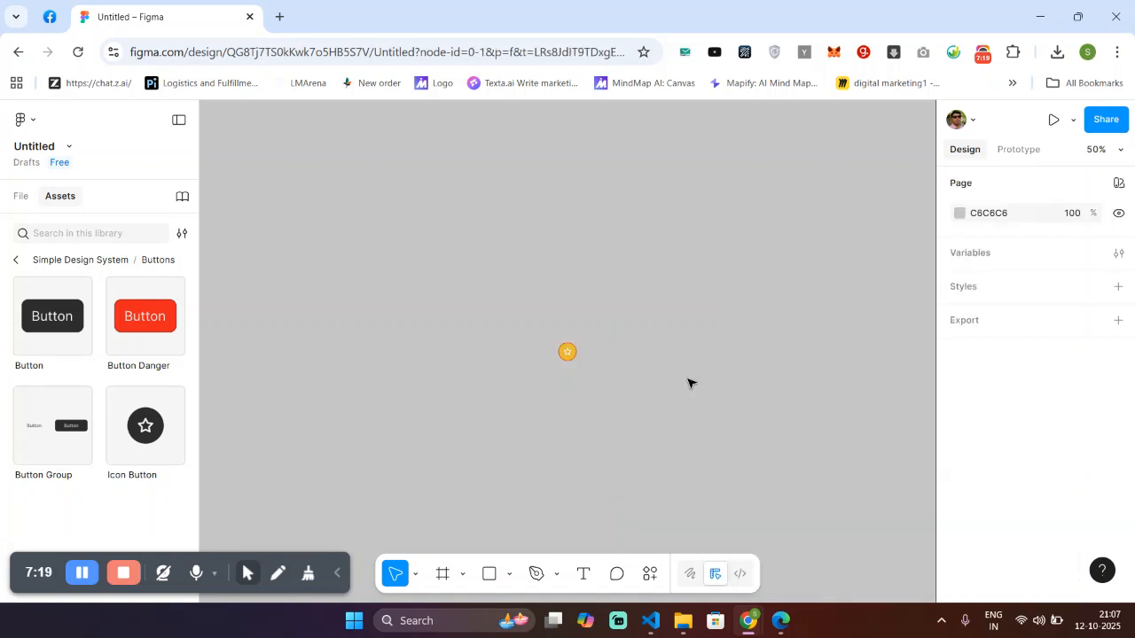
Set the canvas zoom to 100% to view the icon button at actual size
drag(519, 323, 590, 371)
click(1087, 150)
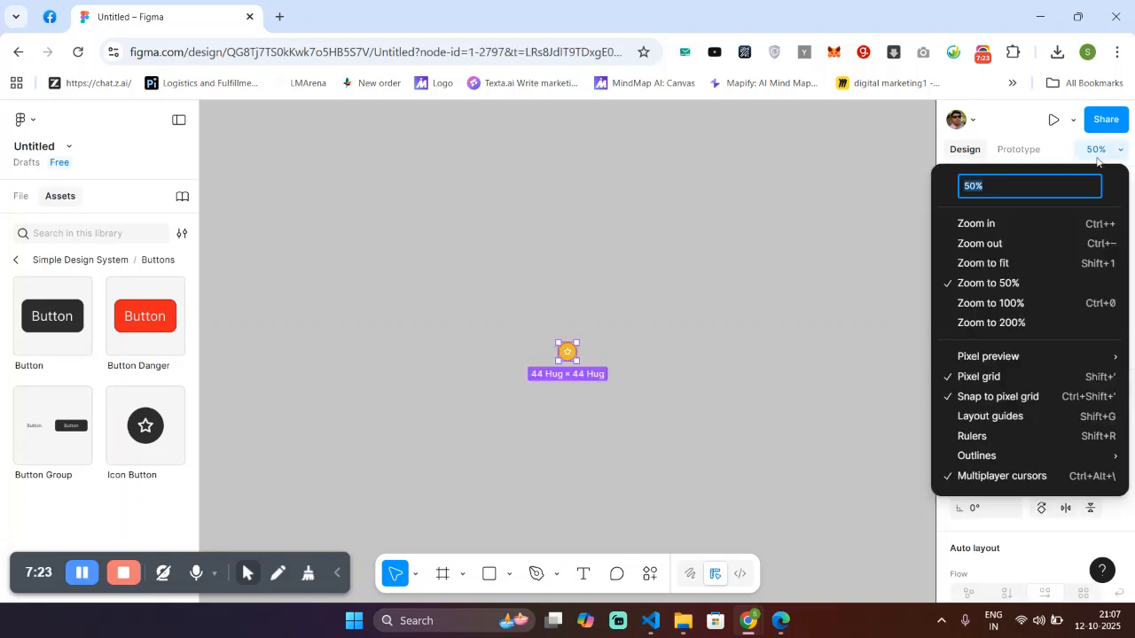
click(992, 303)
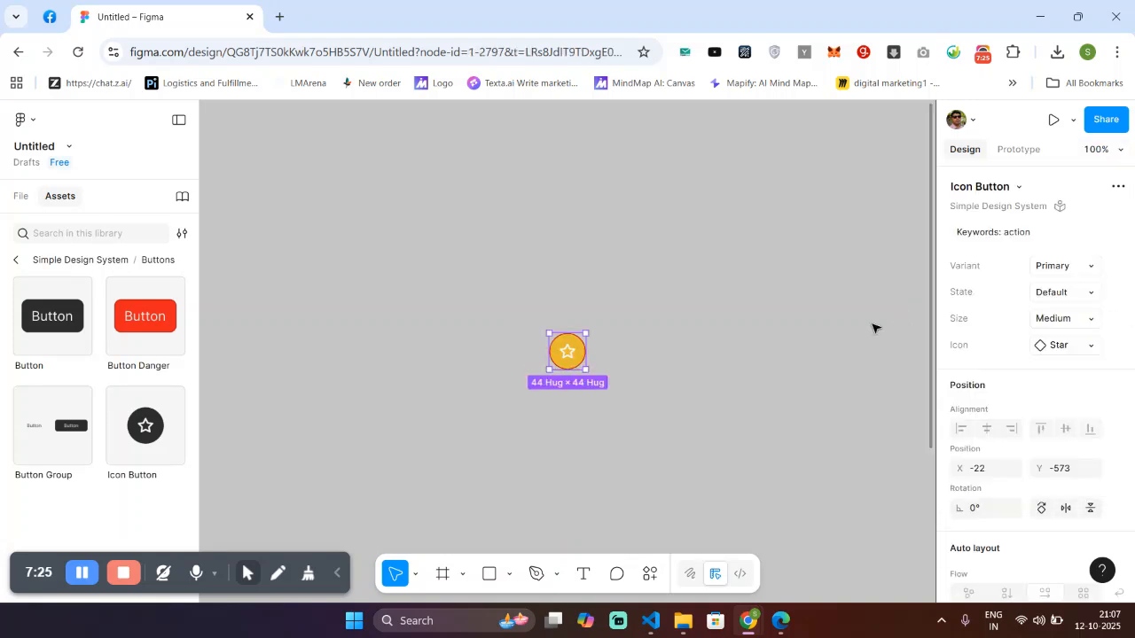
click(733, 356)
drag(548, 350, 514, 309)
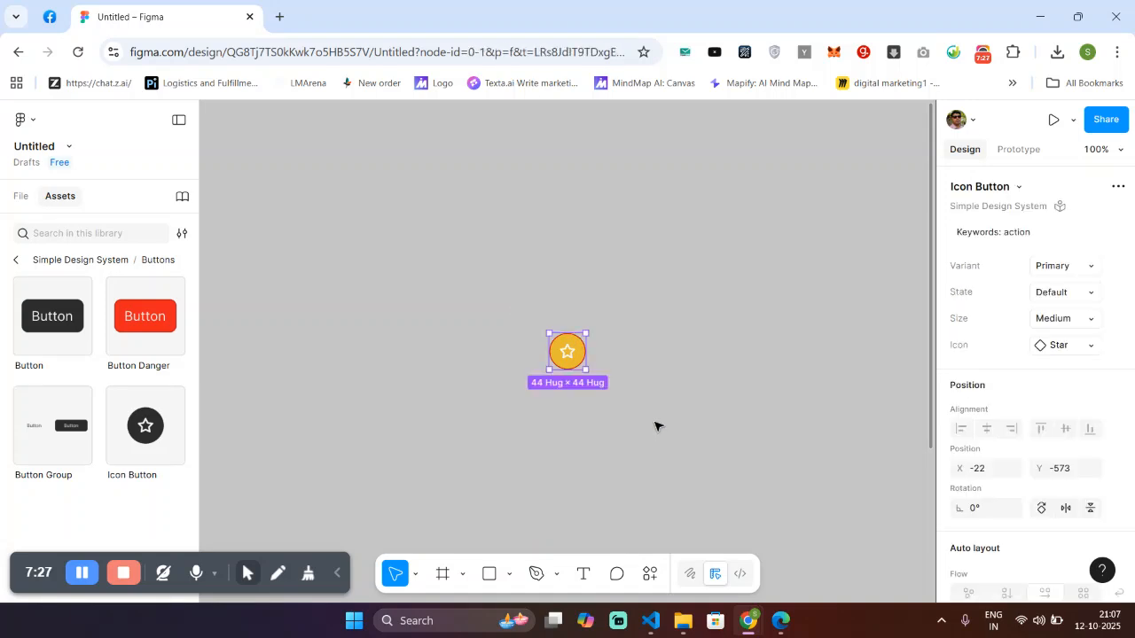
click(656, 425)
Search the Simple Design System icons for play and swap the icon button's star icon for Play circle
click(583, 359)
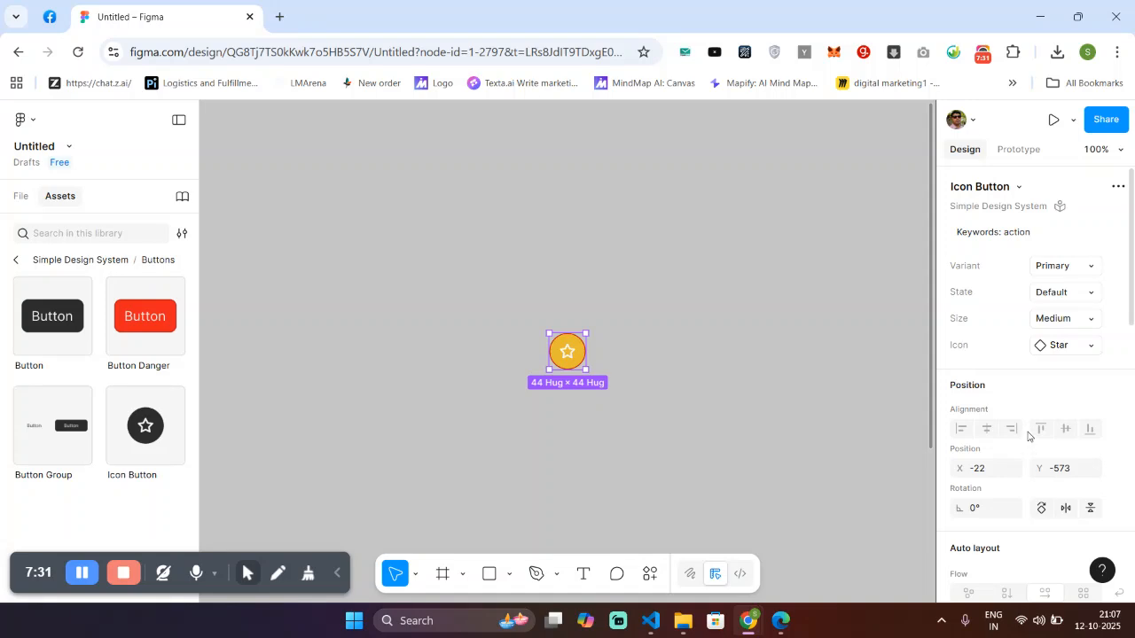
click(1071, 347)
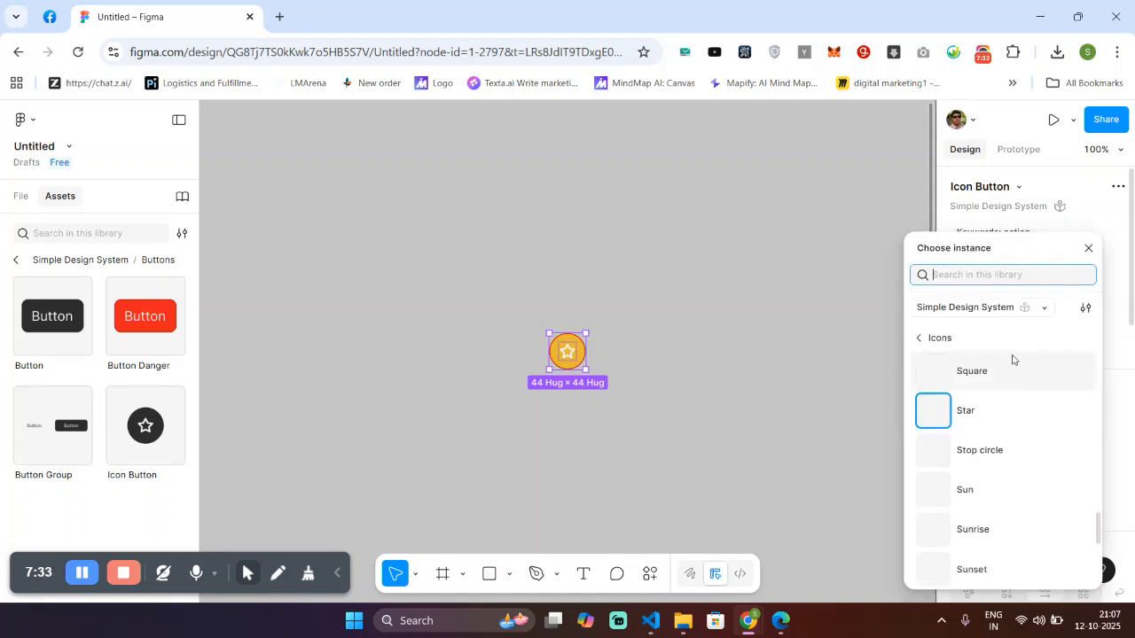
text(pla)
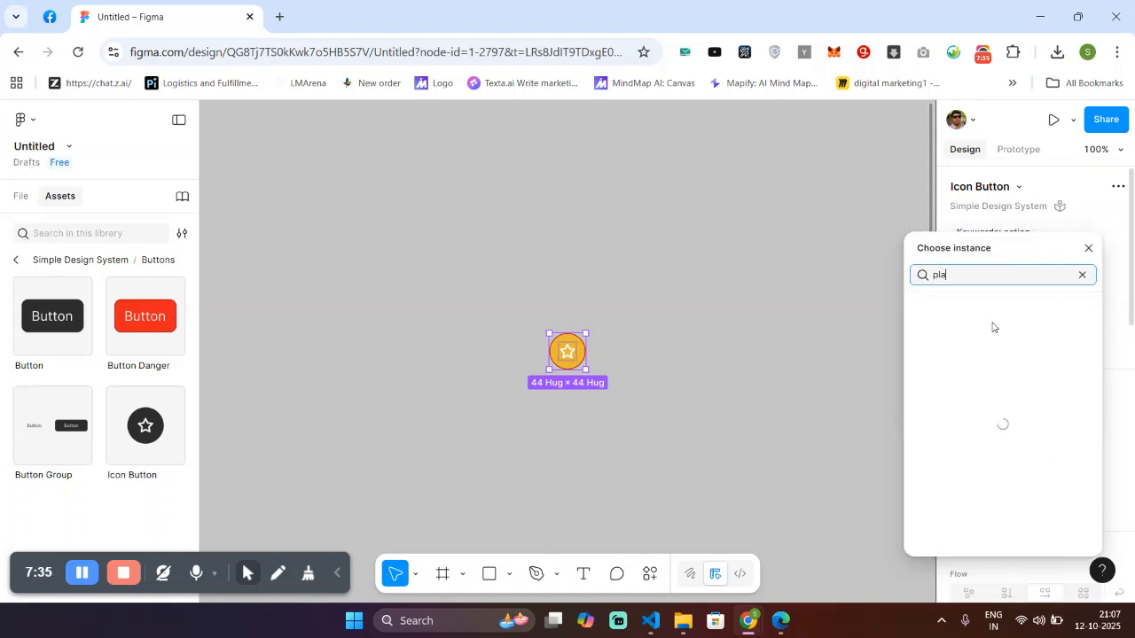
text(y)
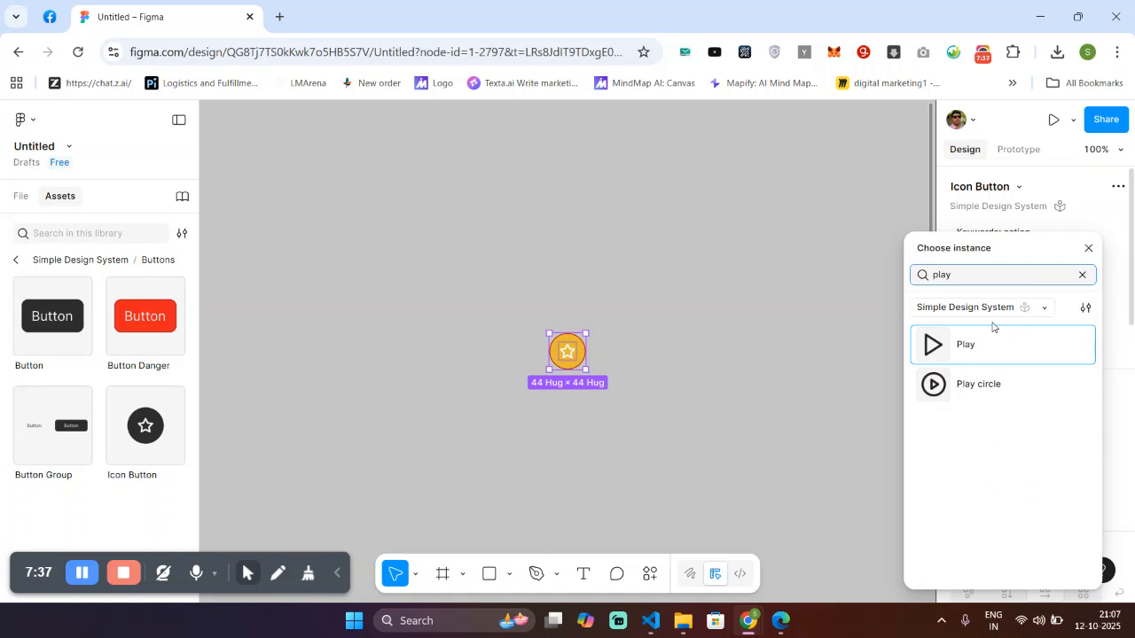
click(984, 387)
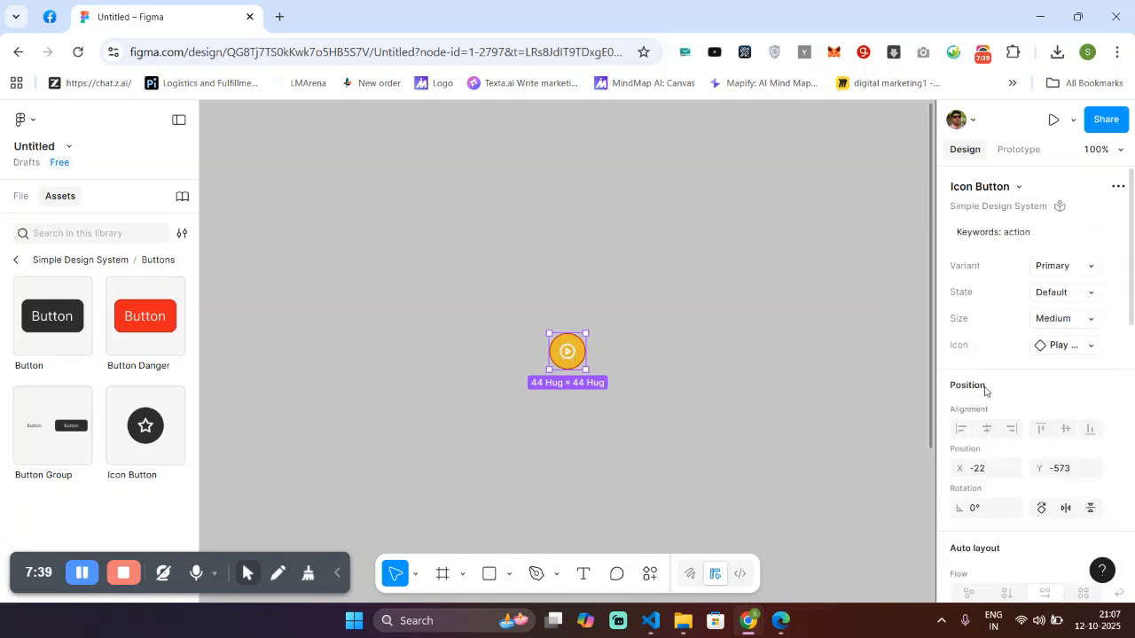
click(749, 373)
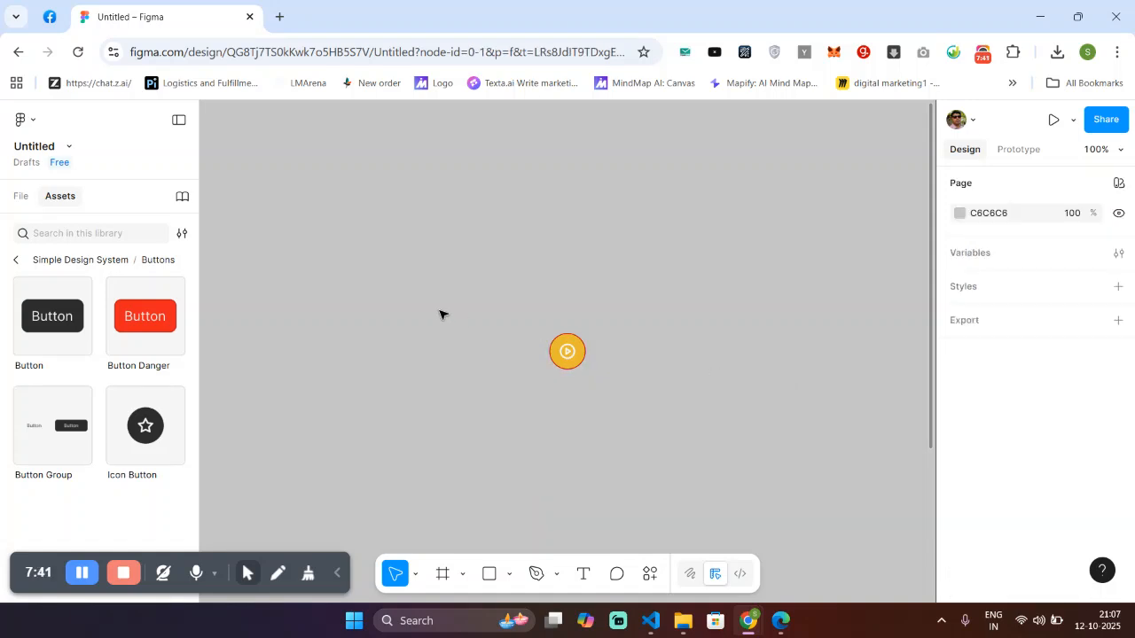
Add a 10px grid layout guide to the icon button
drag(441, 315, 554, 370)
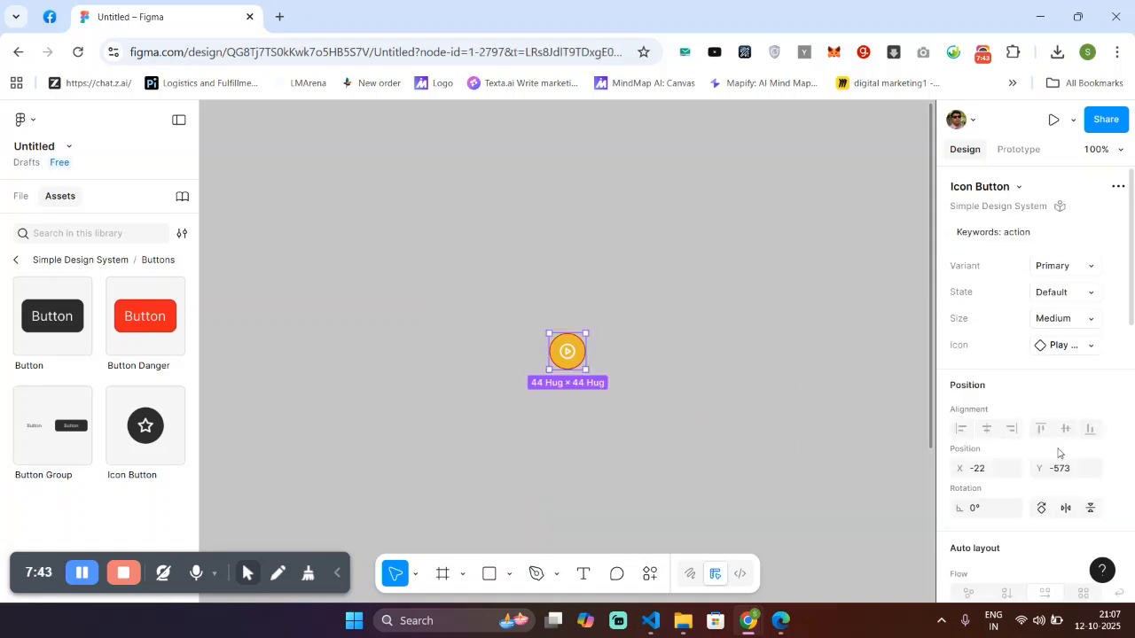
scroll(1058, 453, down, 5)
scroll(1058, 453, down, 4)
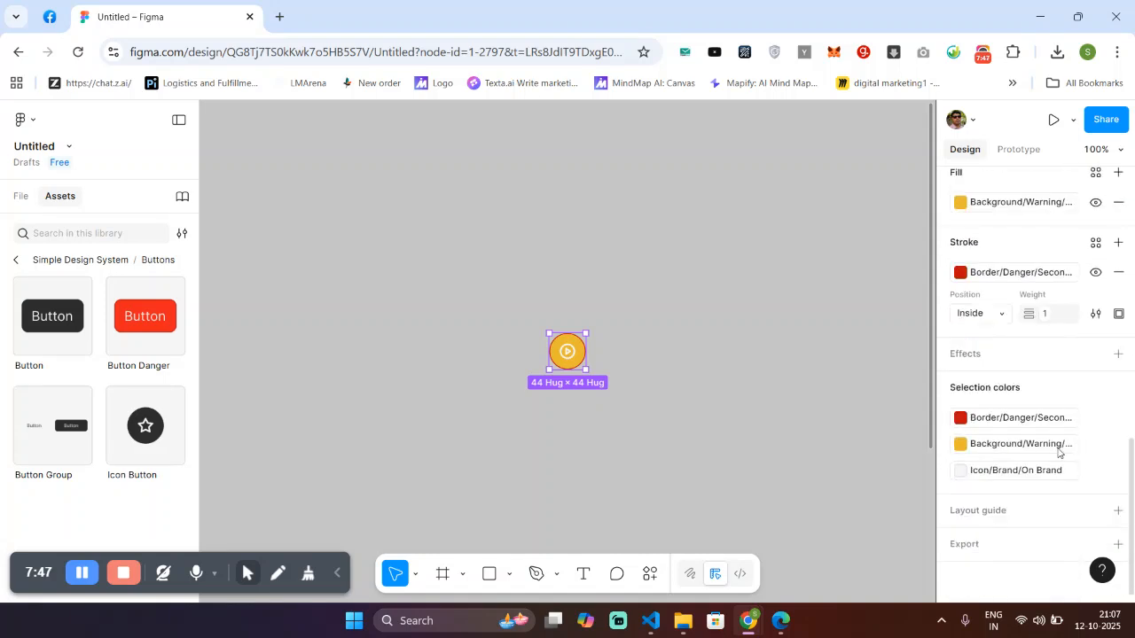
click(1001, 512)
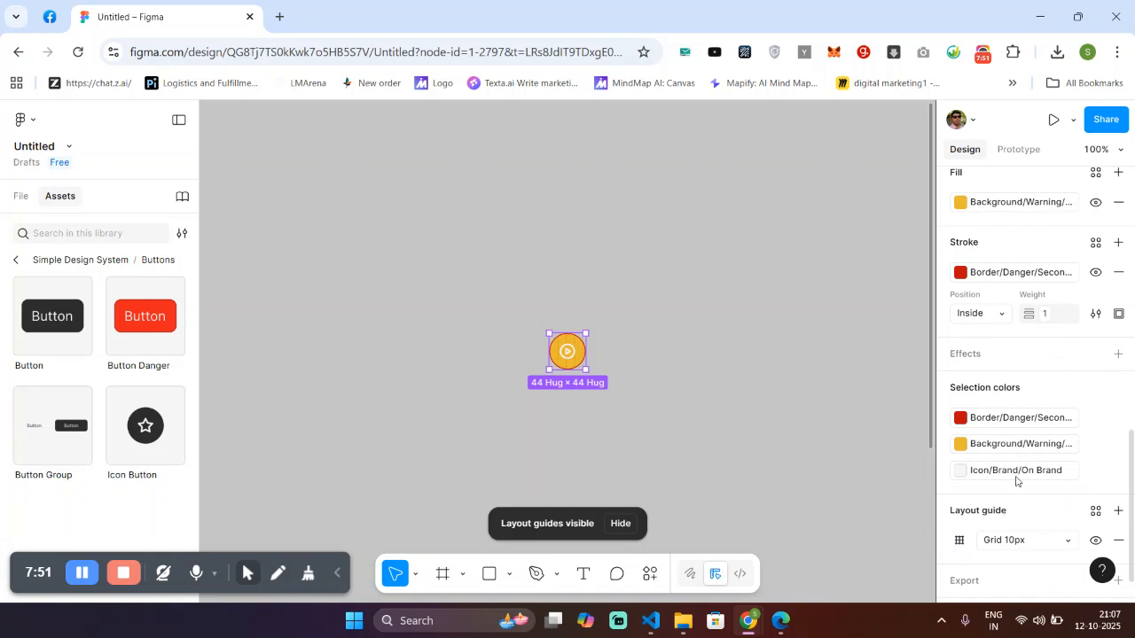
scroll(1033, 223, up, 8)
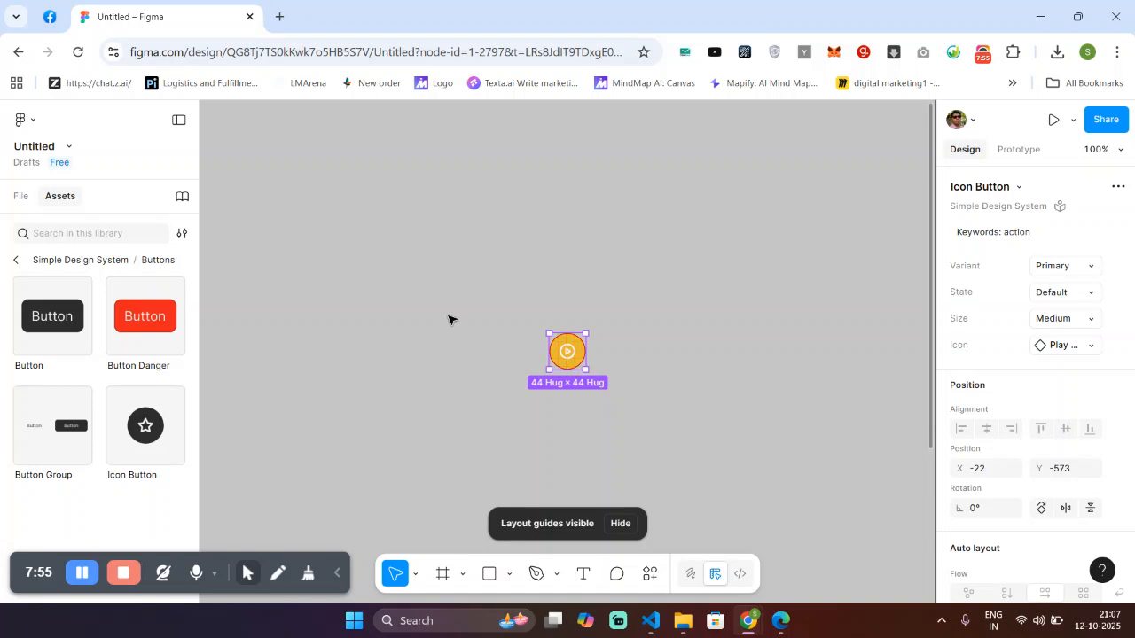
drag(480, 300, 635, 410)
drag(581, 368, 776, 504)
key(ctrl+z)
click(459, 309)
drag(463, 250, 615, 426)
click(650, 404)
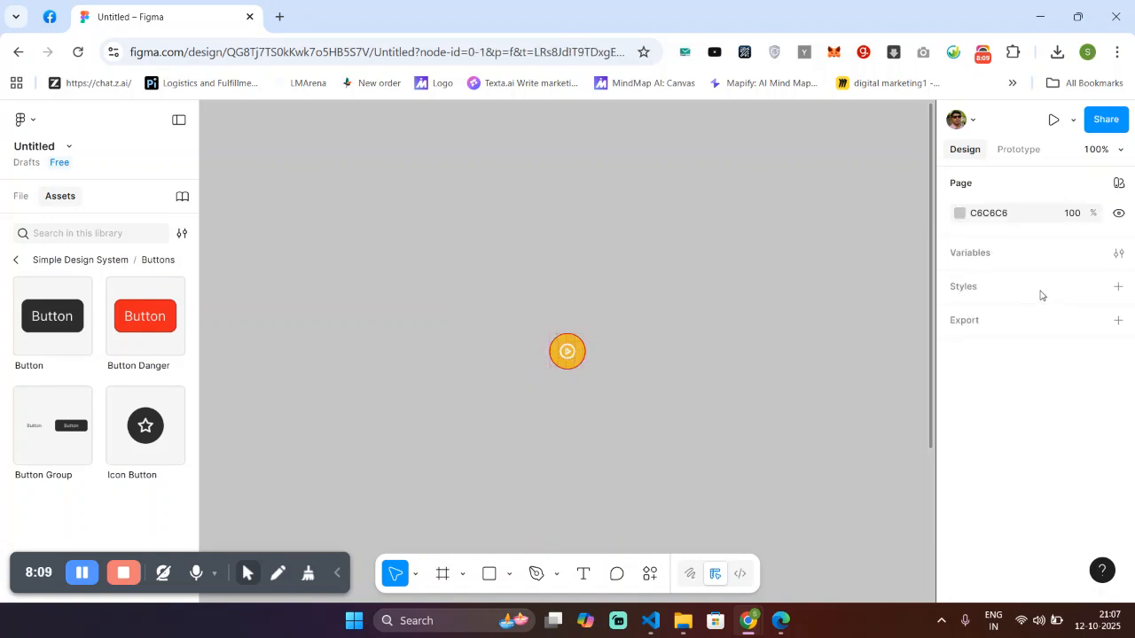
Review the icon button's variant options and set its state to Hover
click(557, 351)
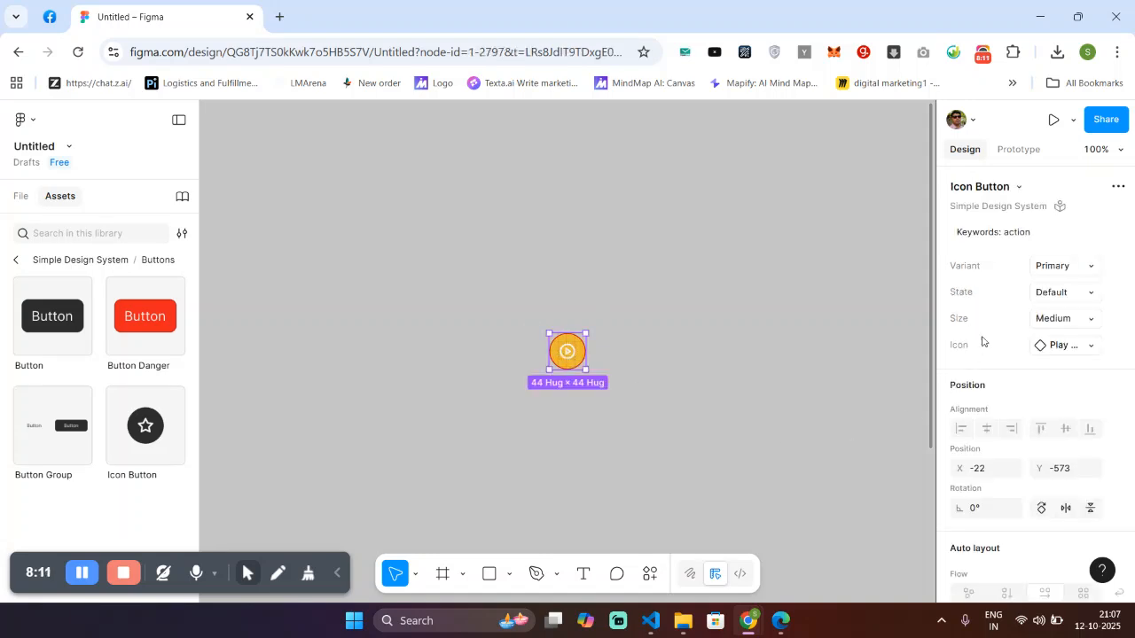
click(1069, 266)
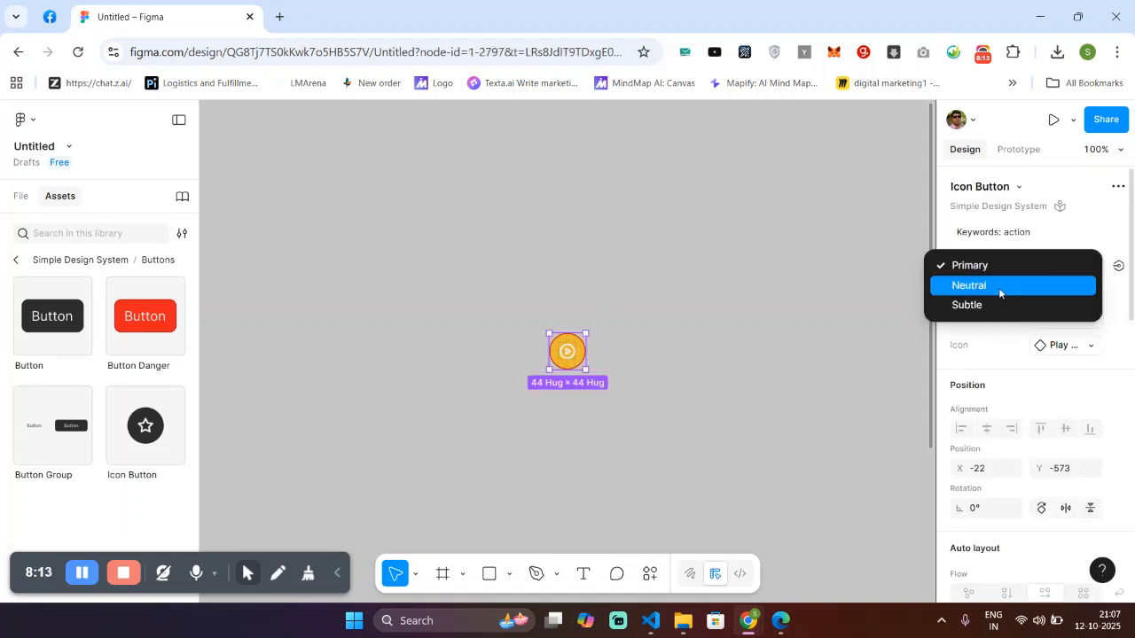
click(910, 298)
click(1072, 294)
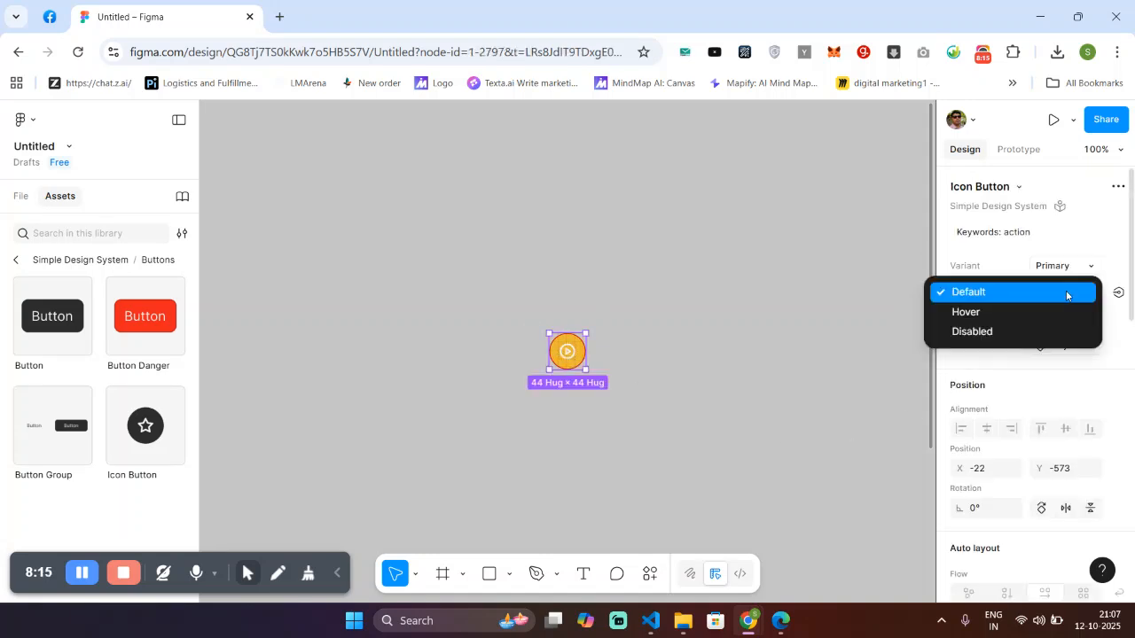
click(1003, 312)
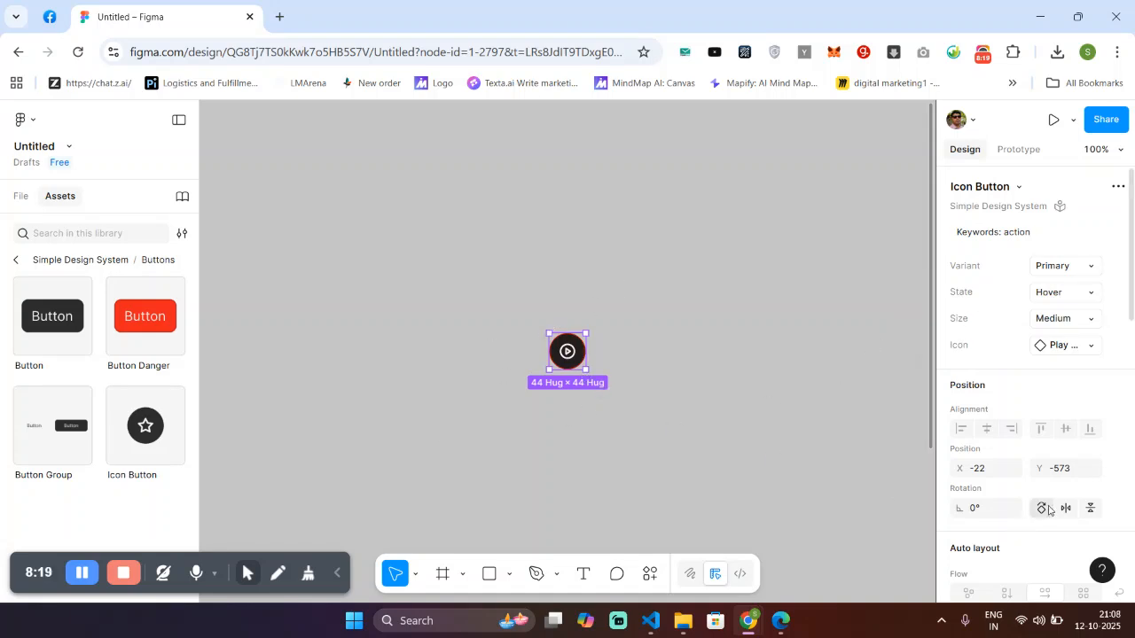
Change the Hover-state icon button's fill to the library colour Background/Positive Default
scroll(1055, 466, down, 3)
scroll(1054, 465, down, 5)
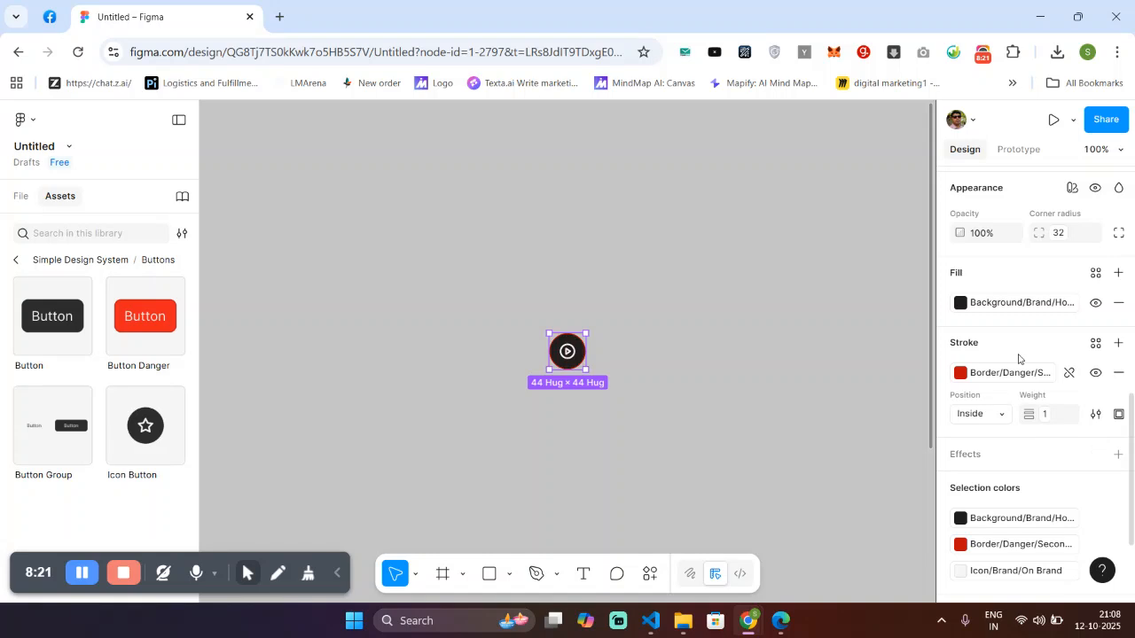
click(1011, 309)
scroll(851, 490, down, 4)
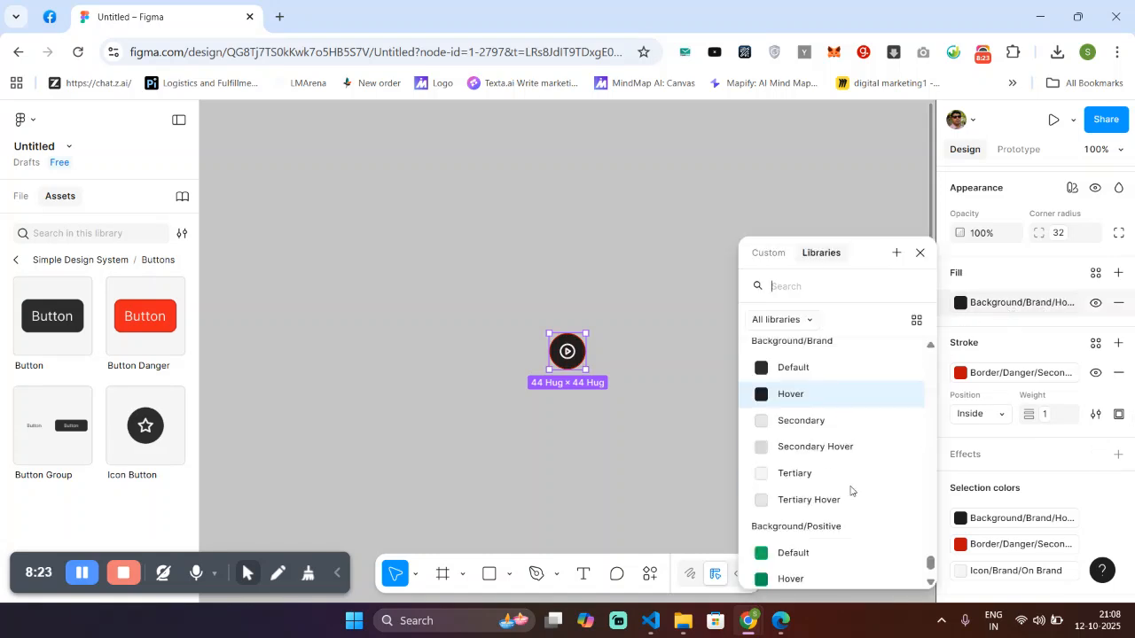
scroll(851, 491, down, 5)
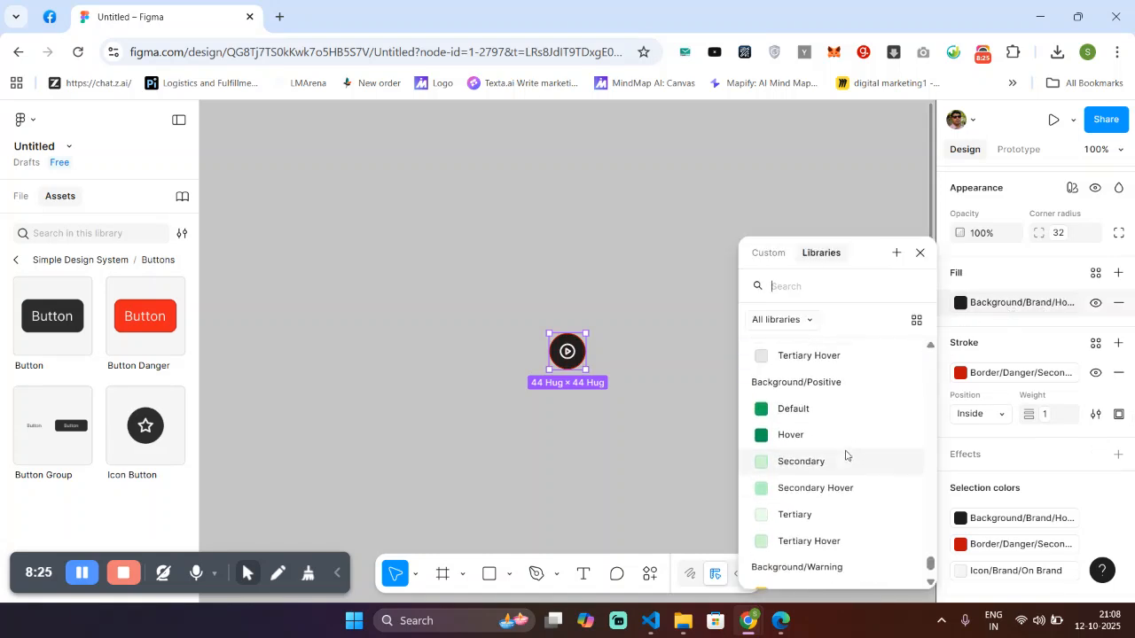
click(825, 421)
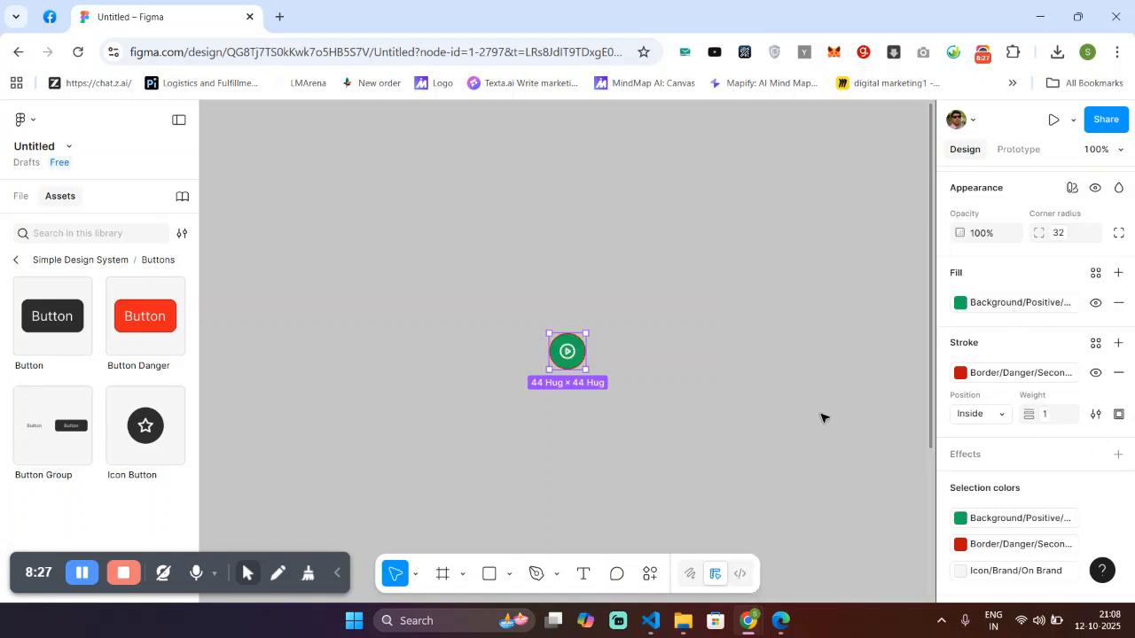
Change the Hover-state icon button's stroke to a different library colour and deselect the button
click(1021, 378)
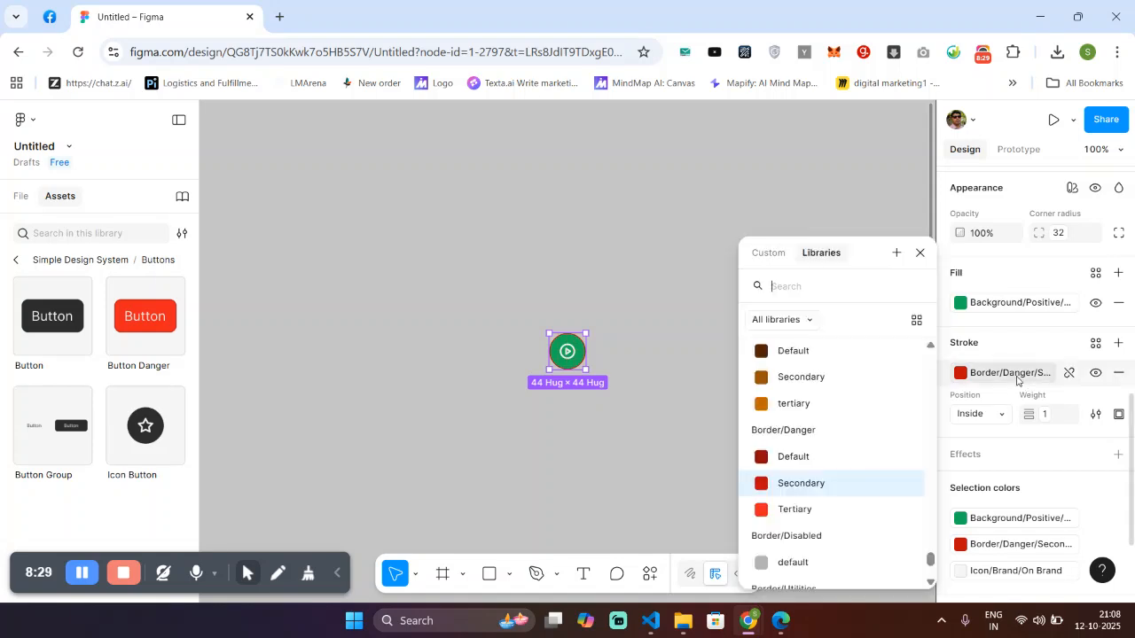
scroll(817, 507, down, 5)
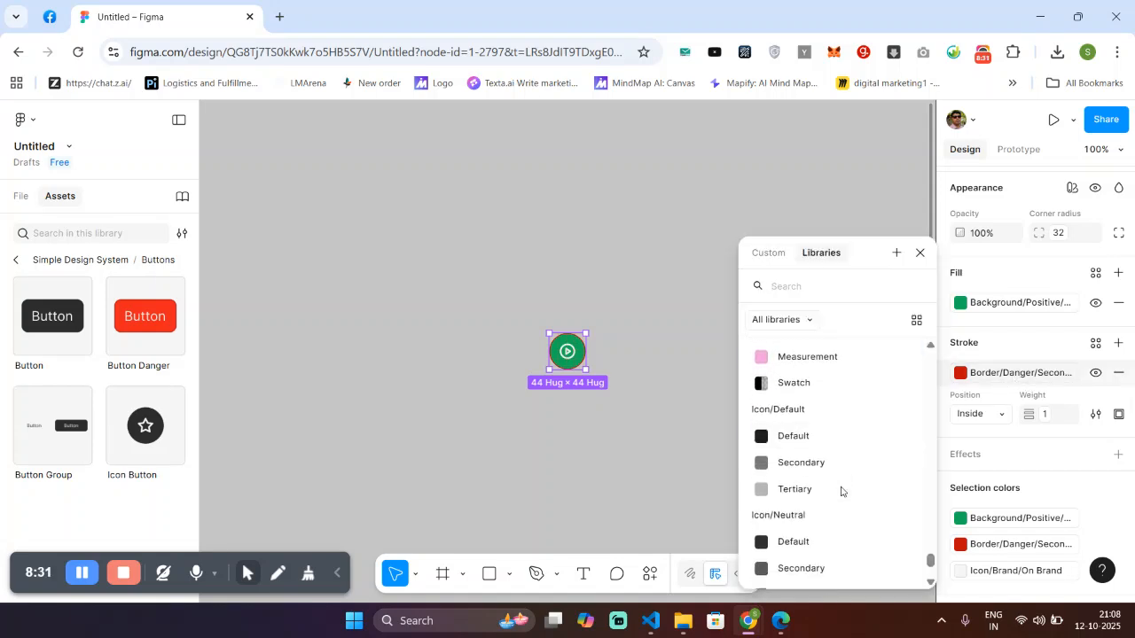
click(796, 349)
click(703, 400)
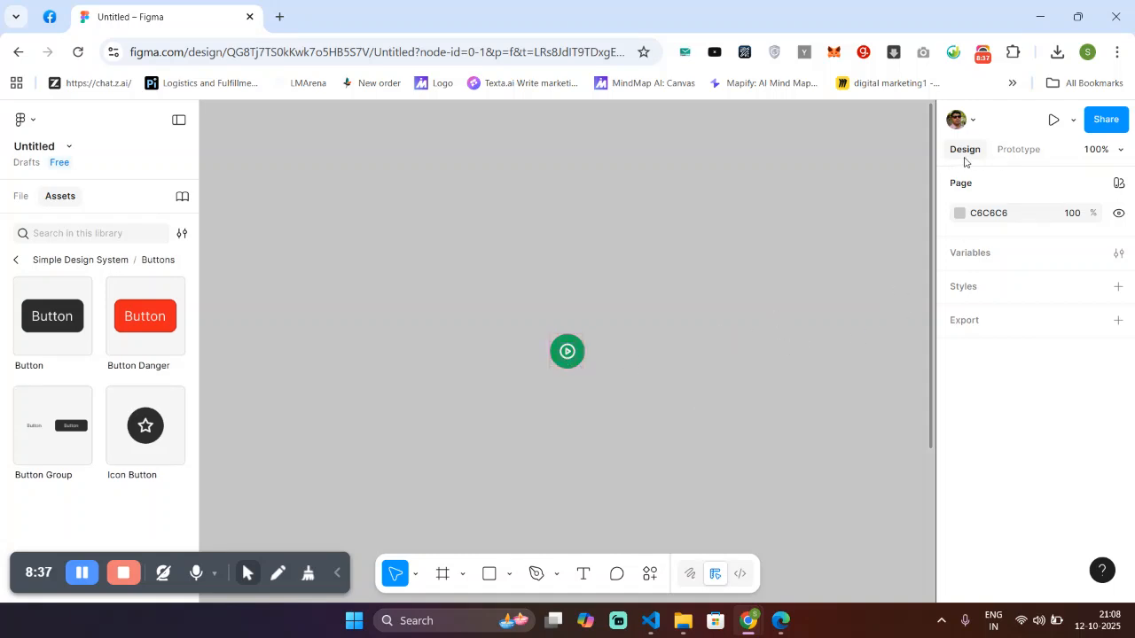
Try to present the page as a prototype and switch the playback option to Preview
click(1053, 120)
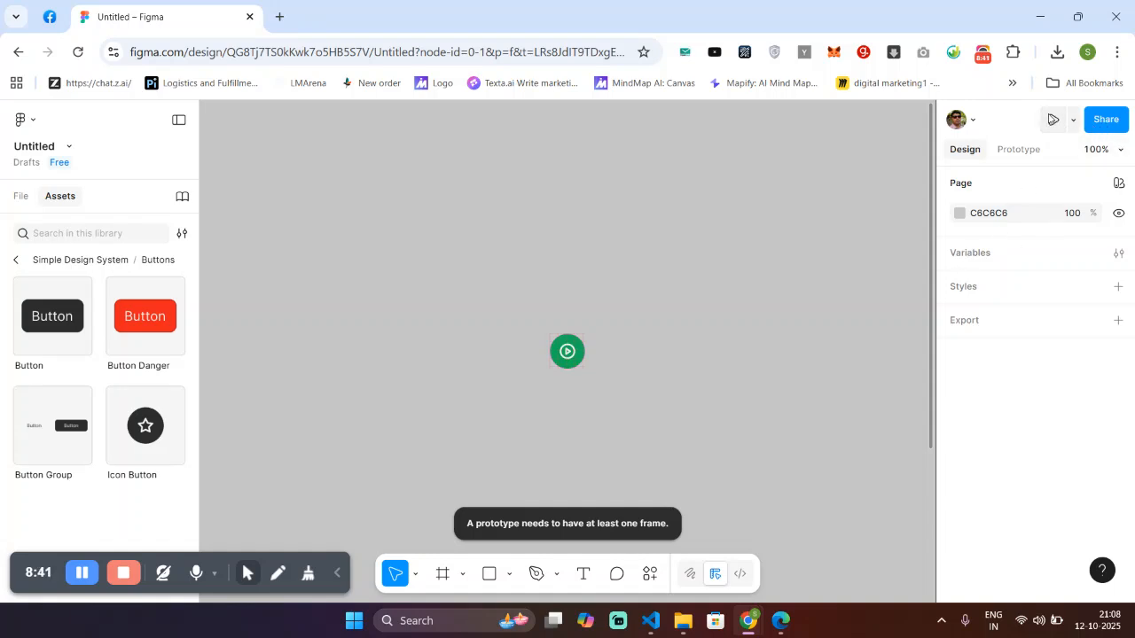
click(1074, 124)
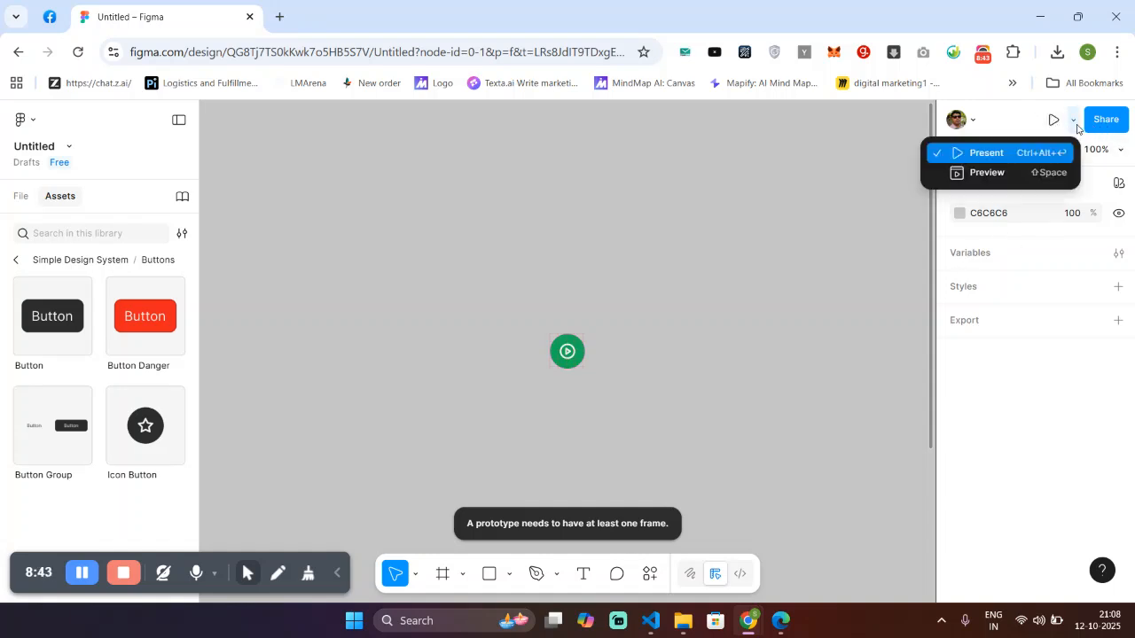
click(897, 230)
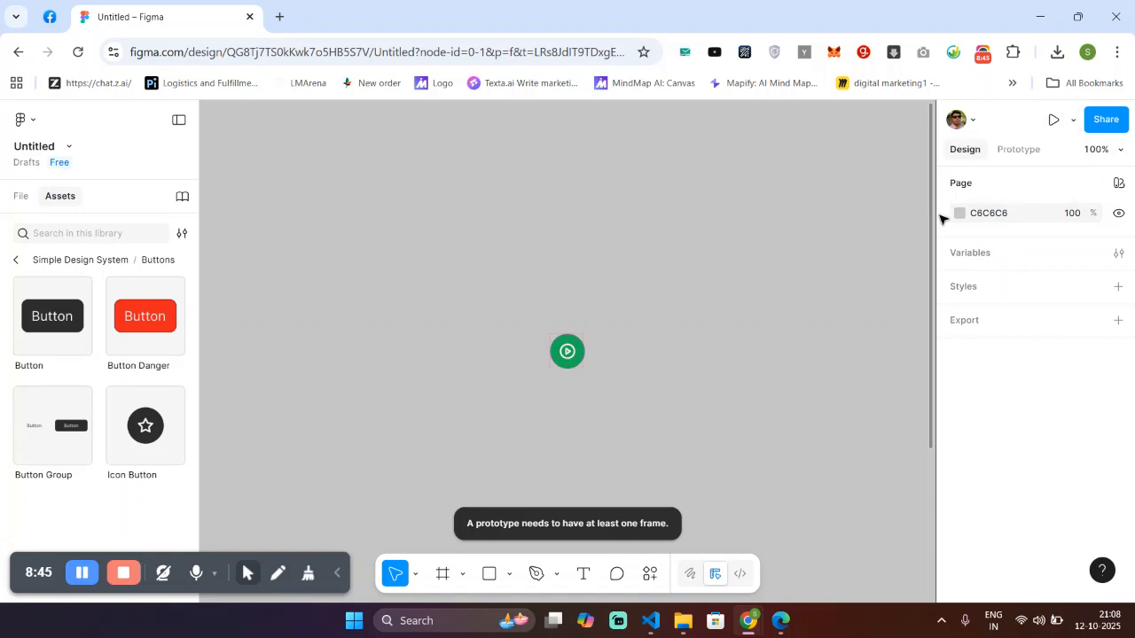
click(1074, 124)
click(996, 174)
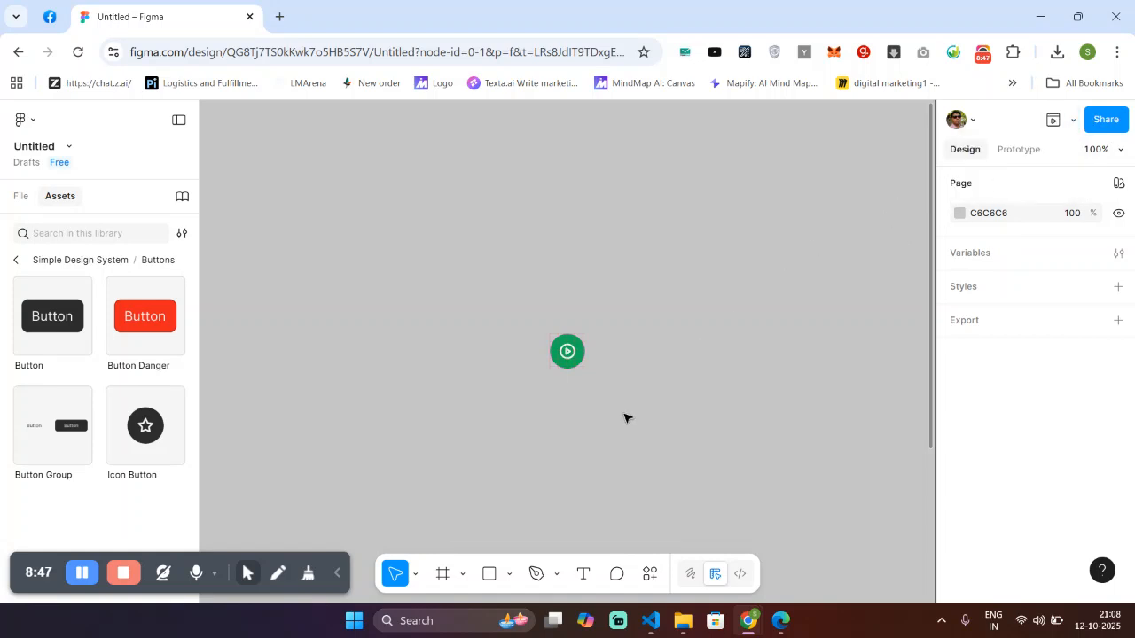
Select the icon button and start publishing the file to Community from the sharing options
drag(501, 303, 802, 428)
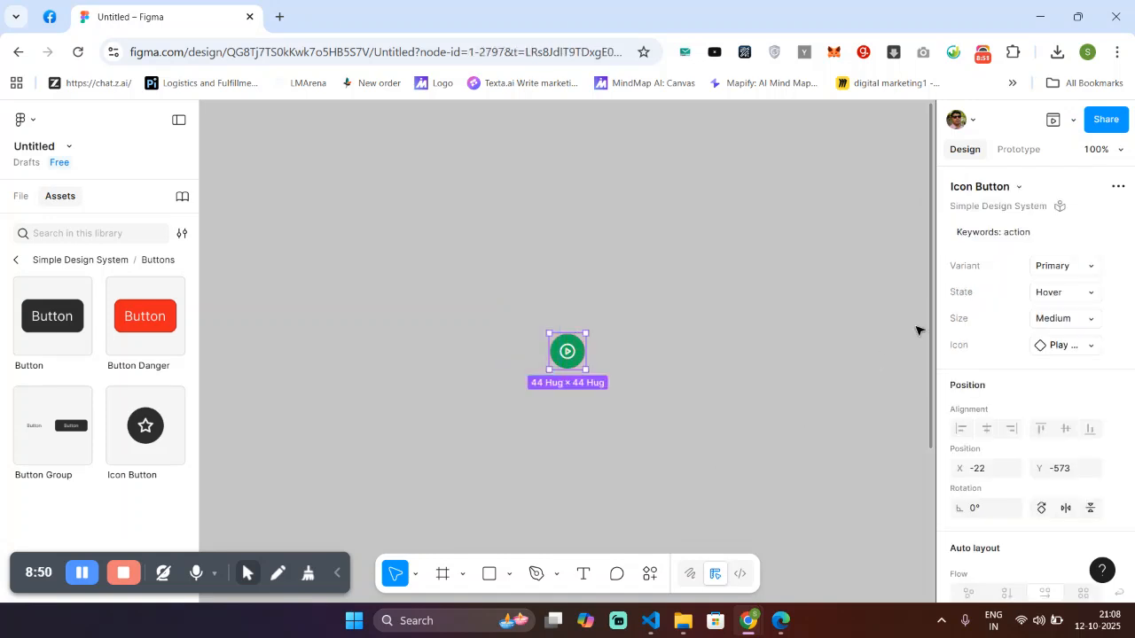
click(1099, 119)
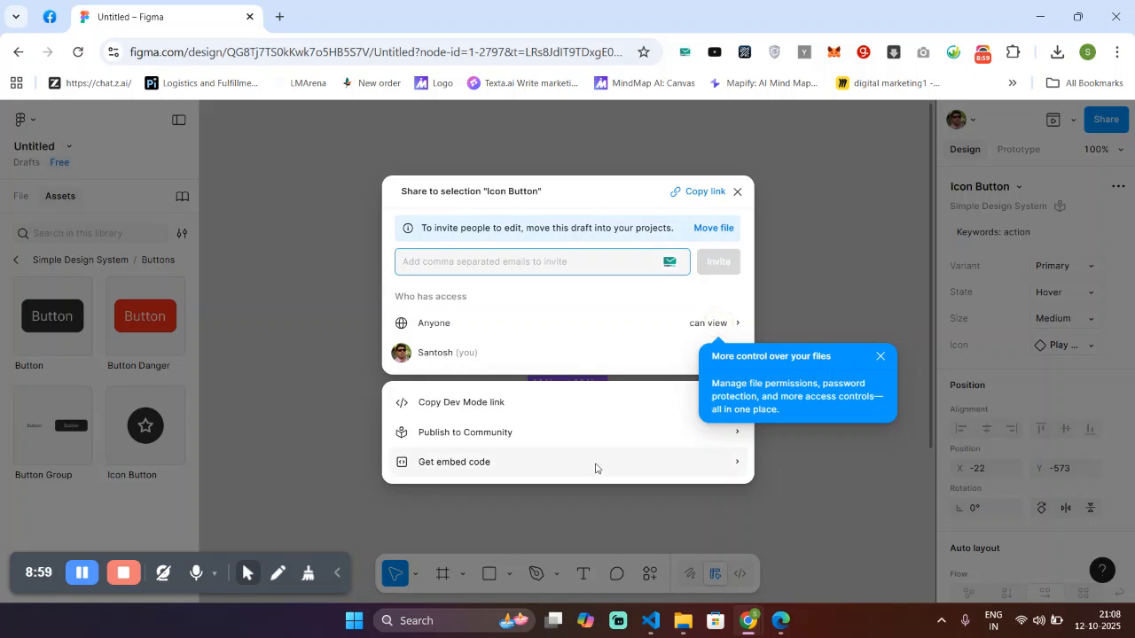
click(574, 436)
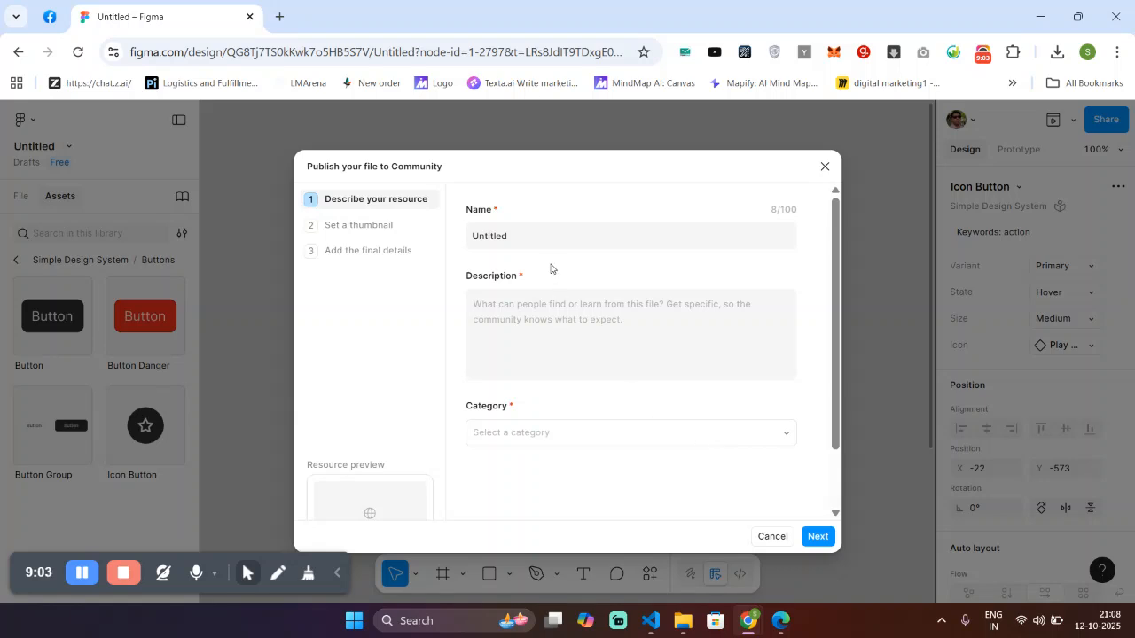
Enter "Play button" as both the name and the description of the Community resource
double_click(540, 232)
text(Play butt)
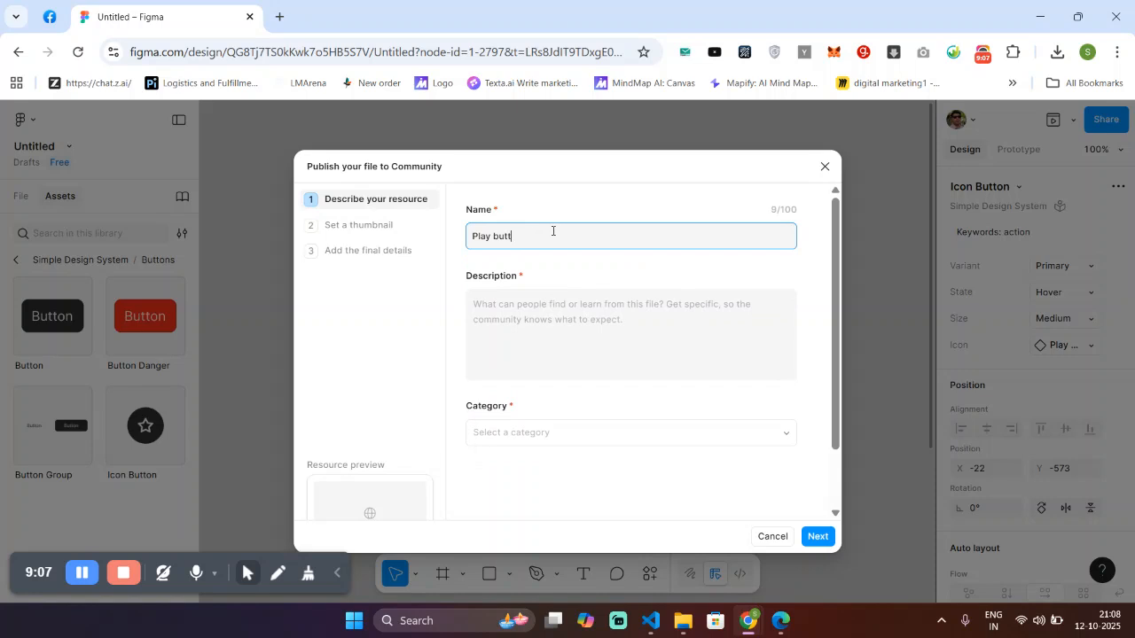
triple_click(552, 230)
key(ctrl+c)
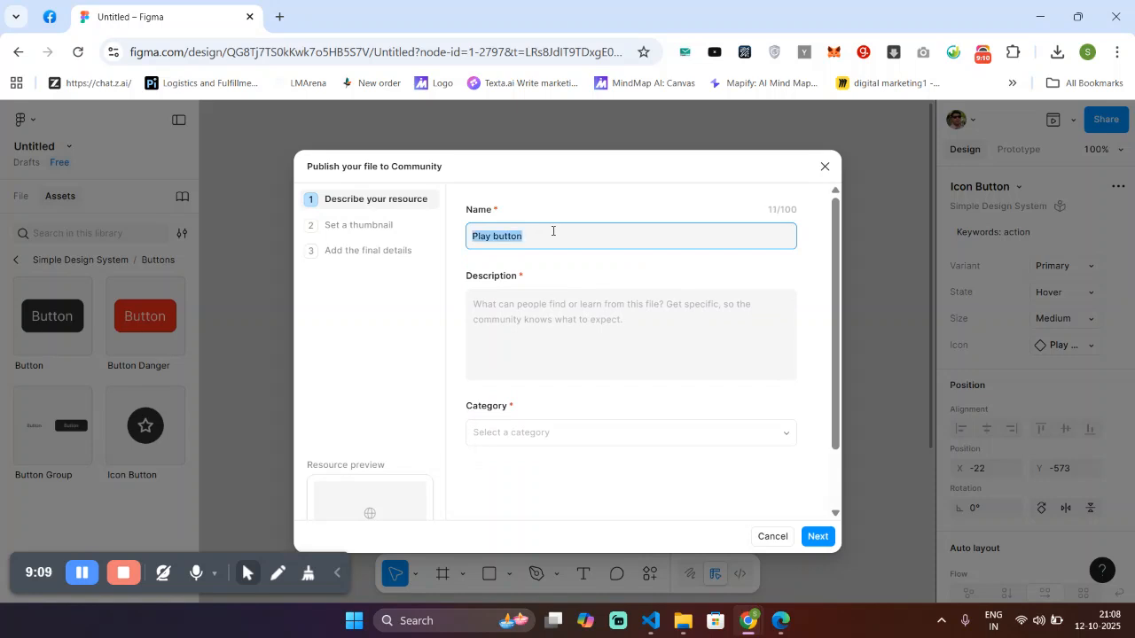
key(Tab)
key(ctrl+v)
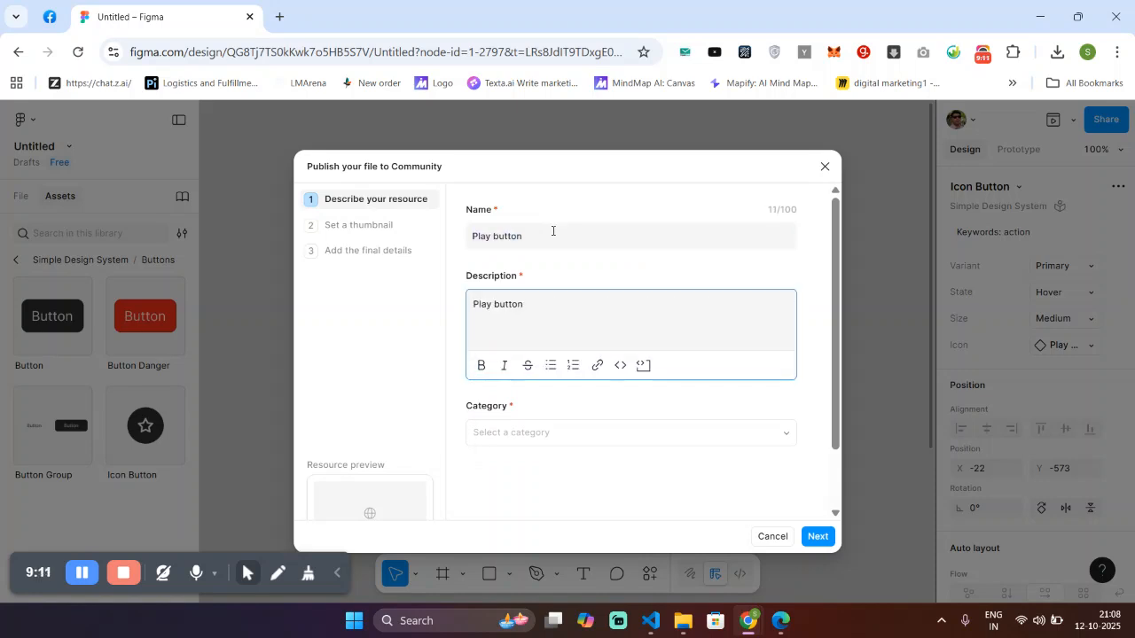
Set the Community resource's category to Icon Packs and continue to the thumbnail stage
click(570, 436)
mouse_move(570, 432)
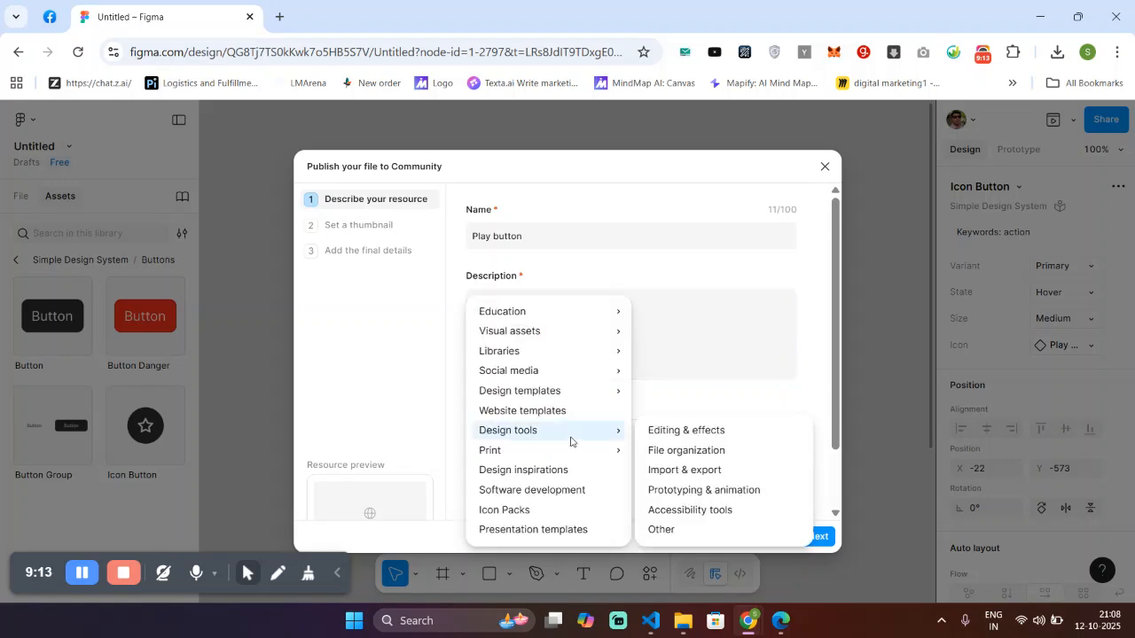
mouse_move(572, 380)
click(576, 511)
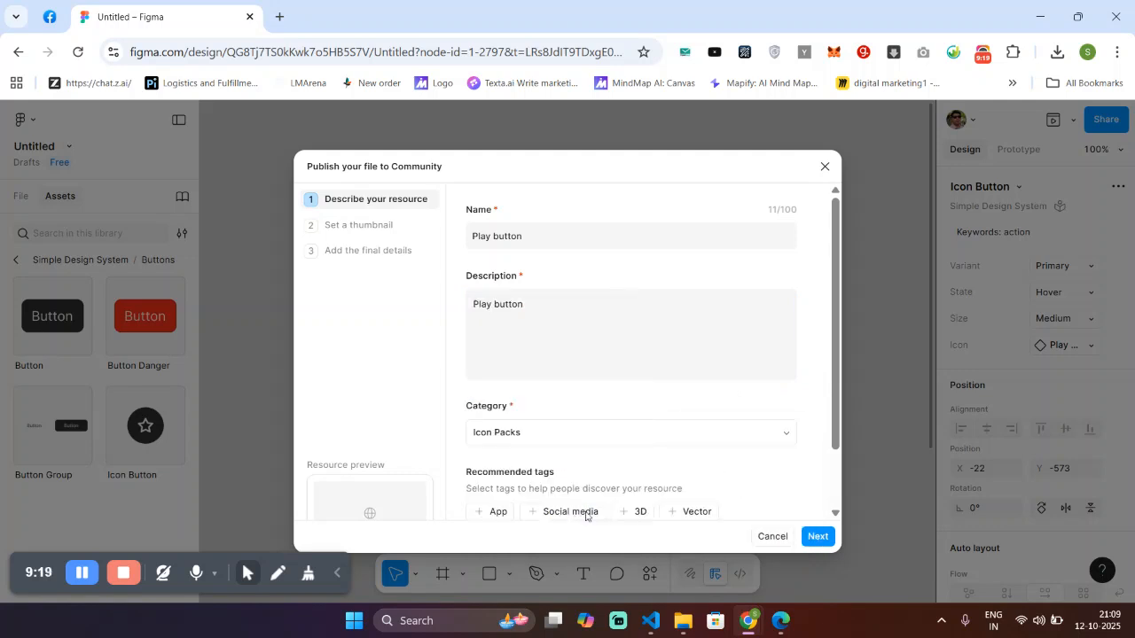
scroll(740, 446, down, 2)
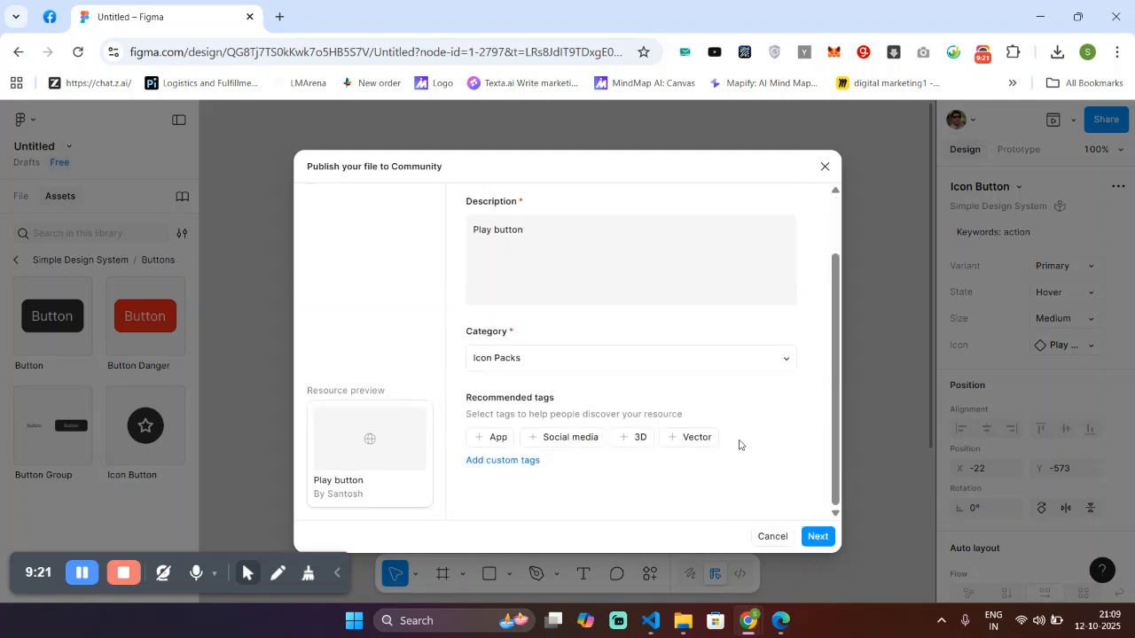
click(816, 537)
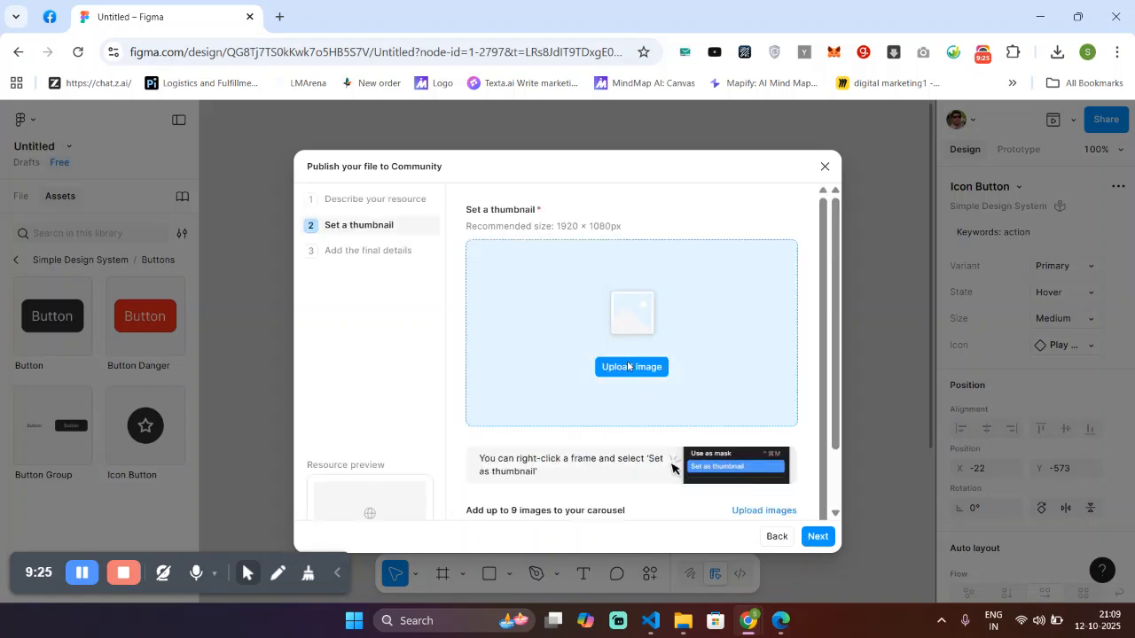
Try to continue without uploading a thumbnail, and close the Community publishing form without publishing
click(819, 537)
click(776, 535)
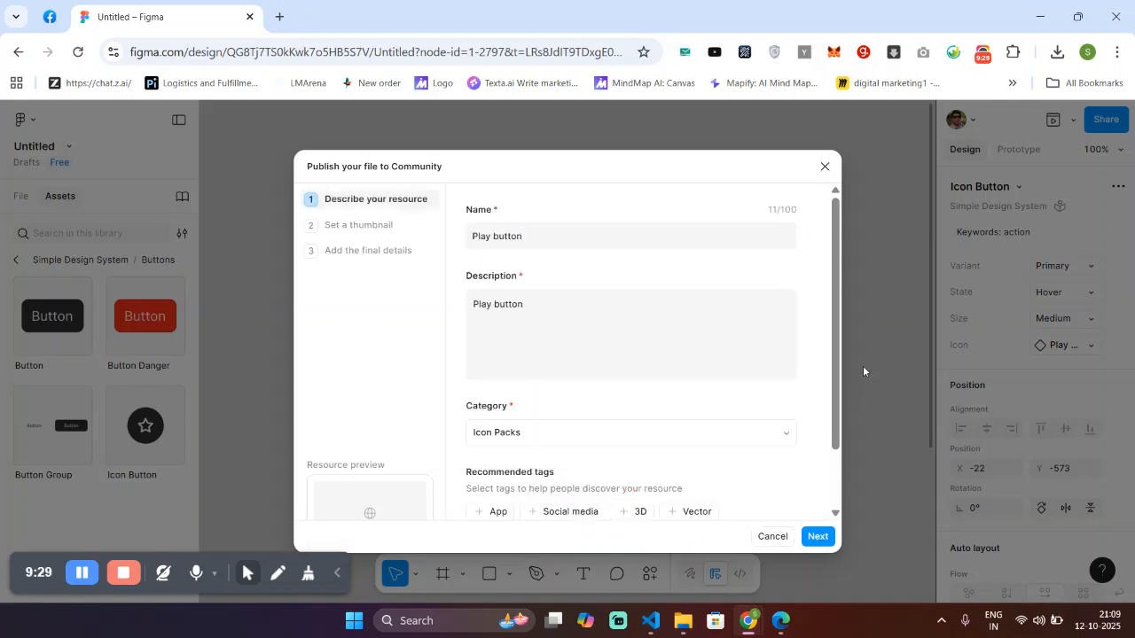
click(824, 166)
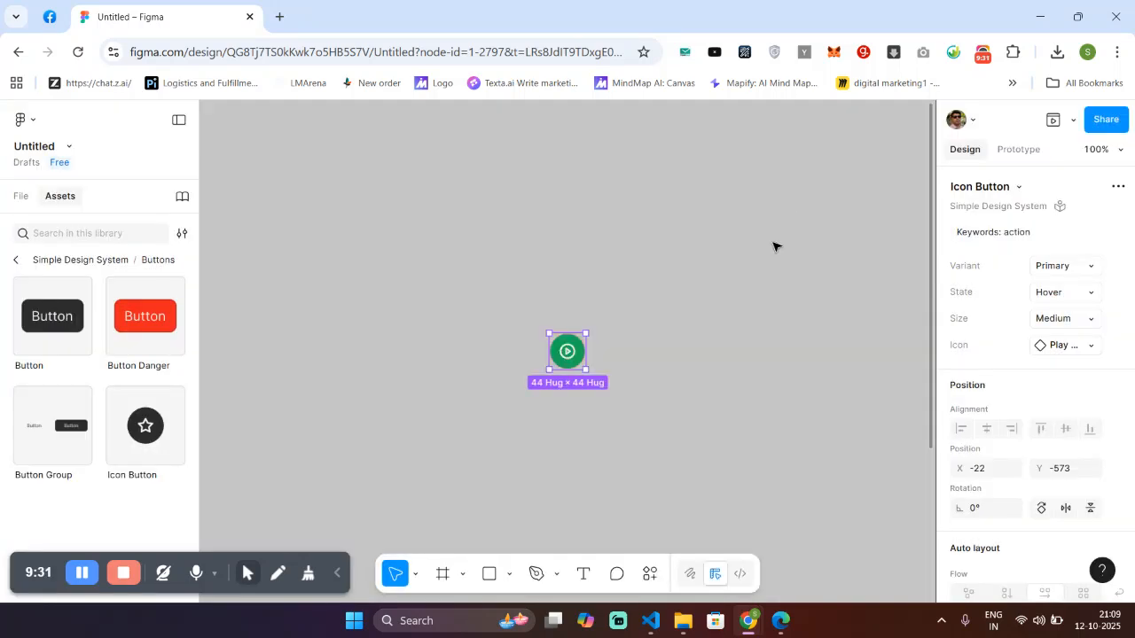
Set the play icon button's state to Default and deselect it
click(516, 312)
click(564, 348)
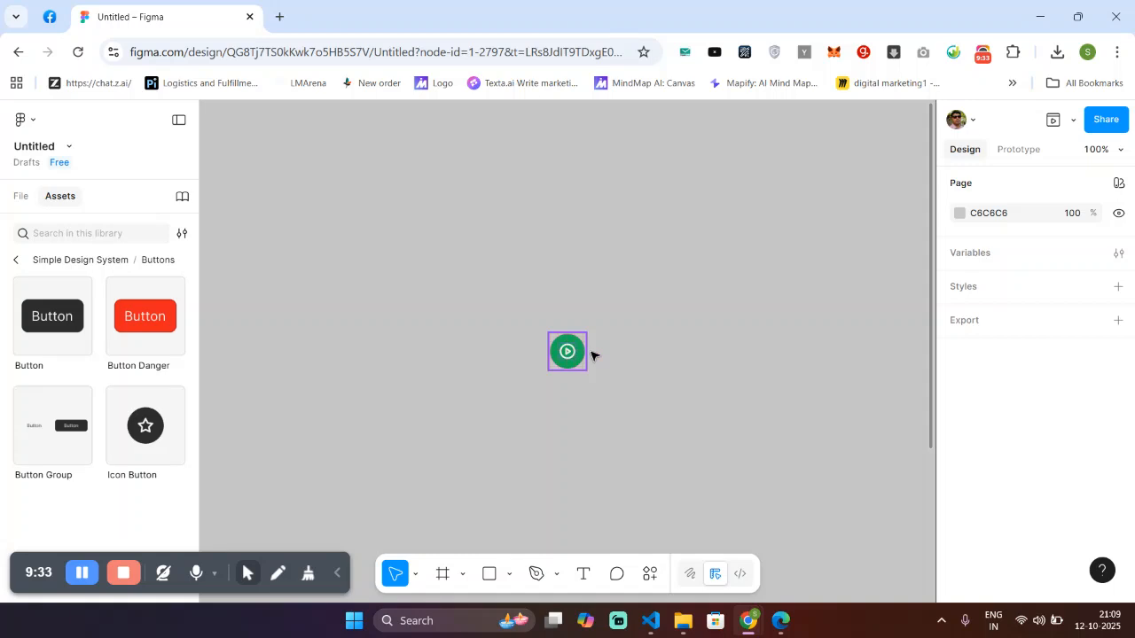
click(972, 292)
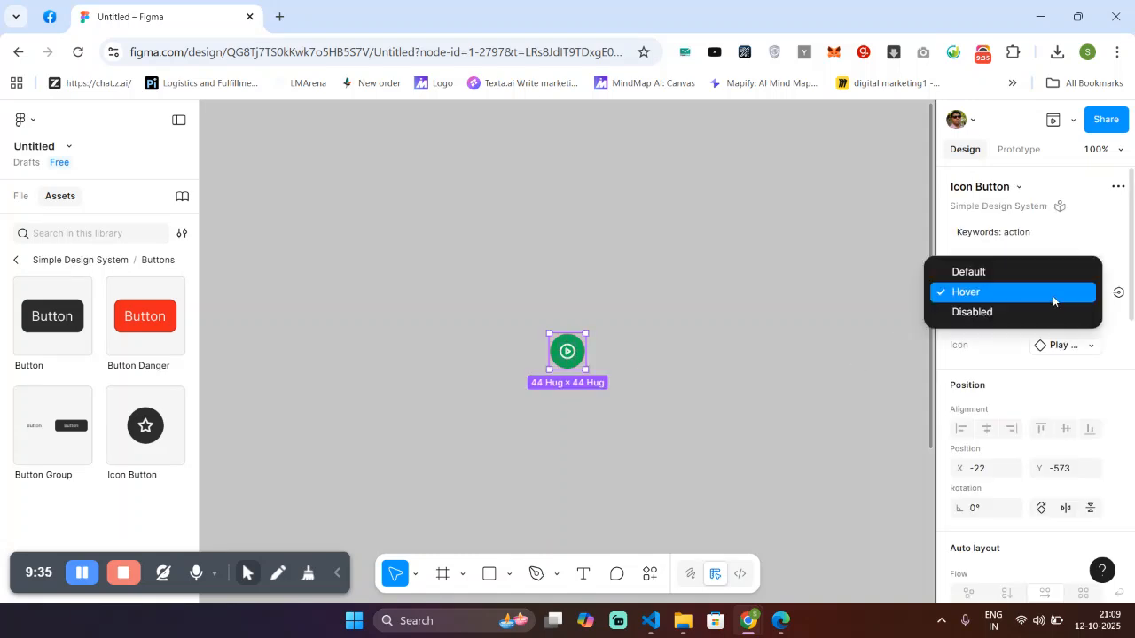
click(989, 277)
click(777, 371)
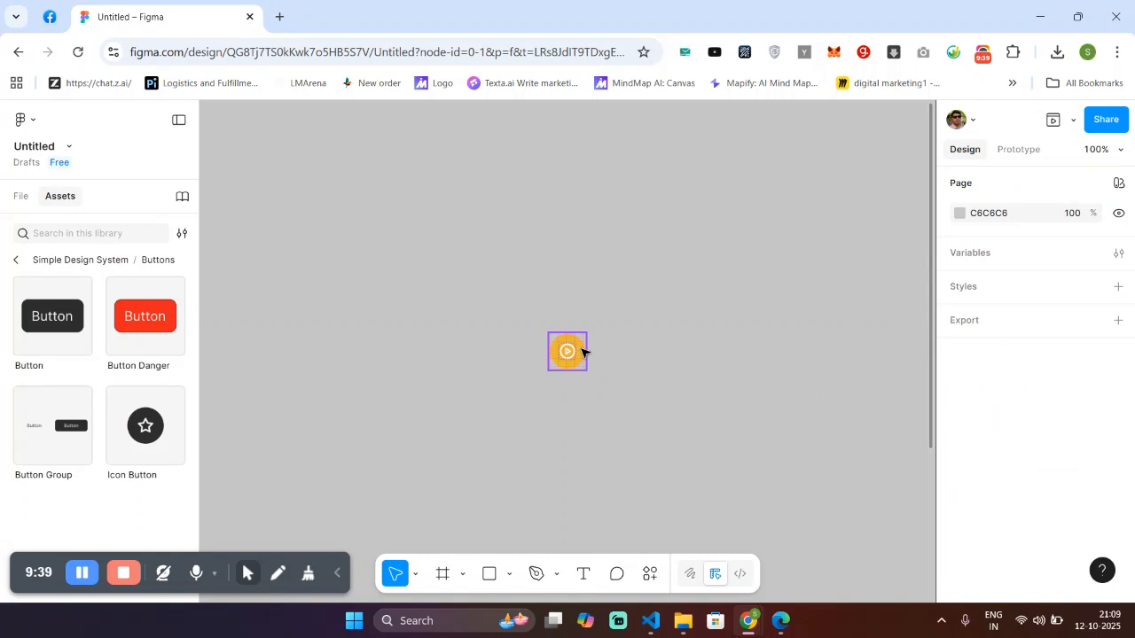
Try to present the page as a prototype with nothing selected, and select the play icon button on the canvas
drag(527, 309, 630, 408)
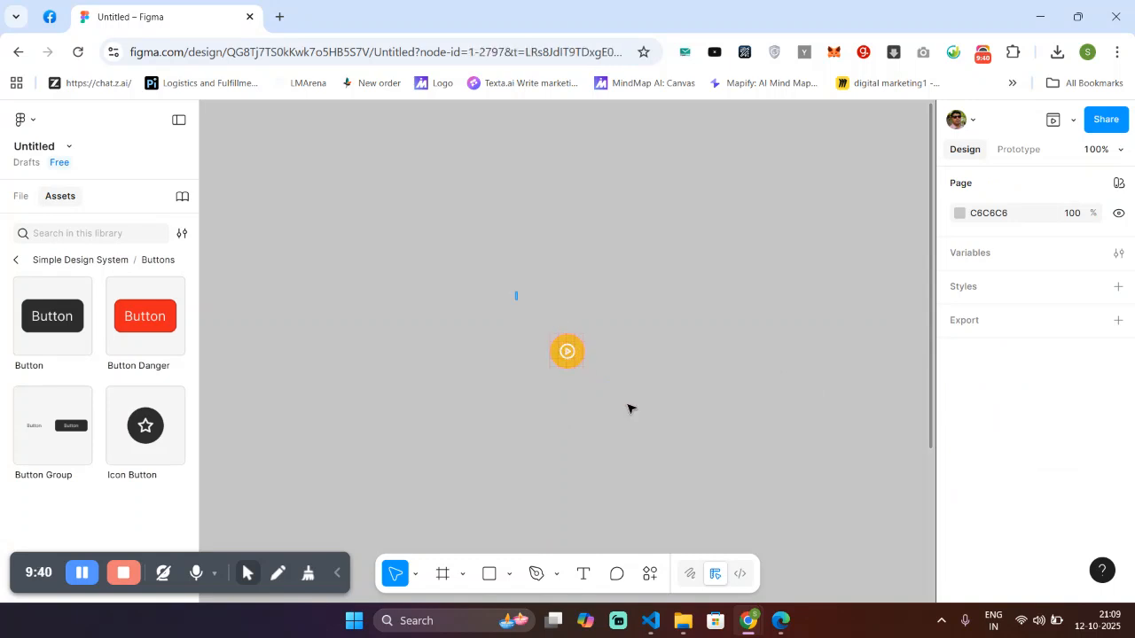
click(690, 431)
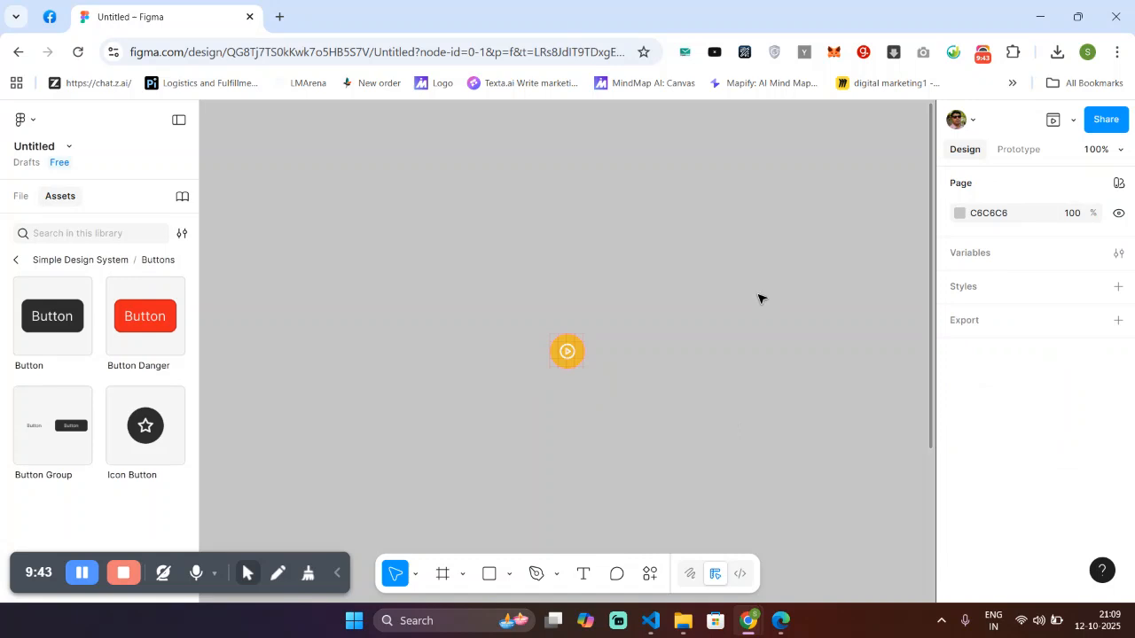
click(1051, 121)
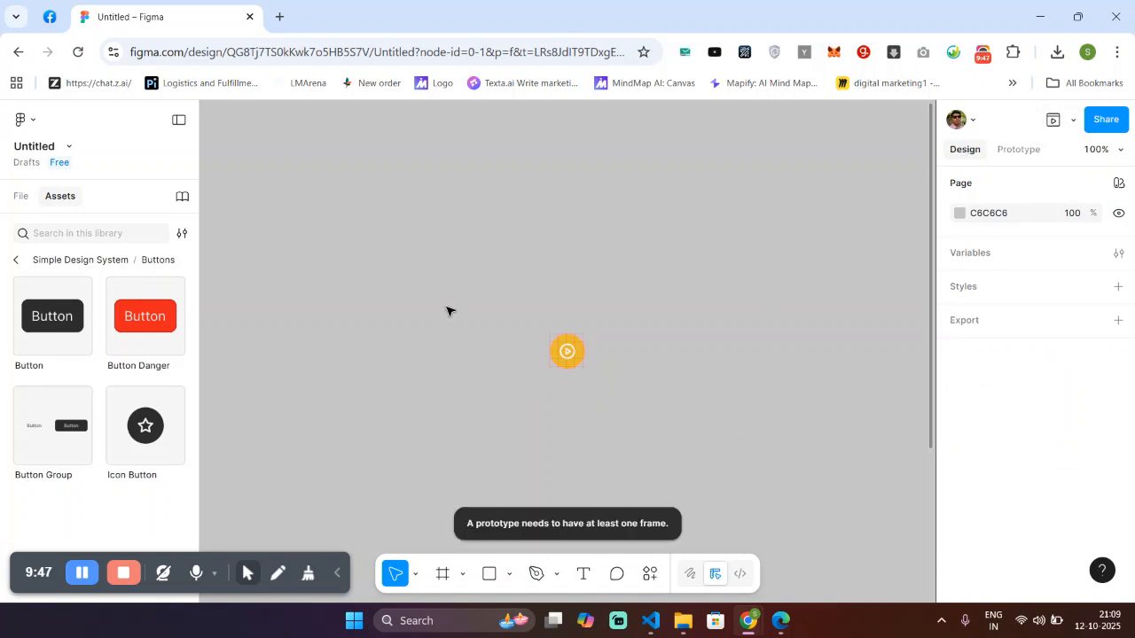
drag(431, 254, 682, 435)
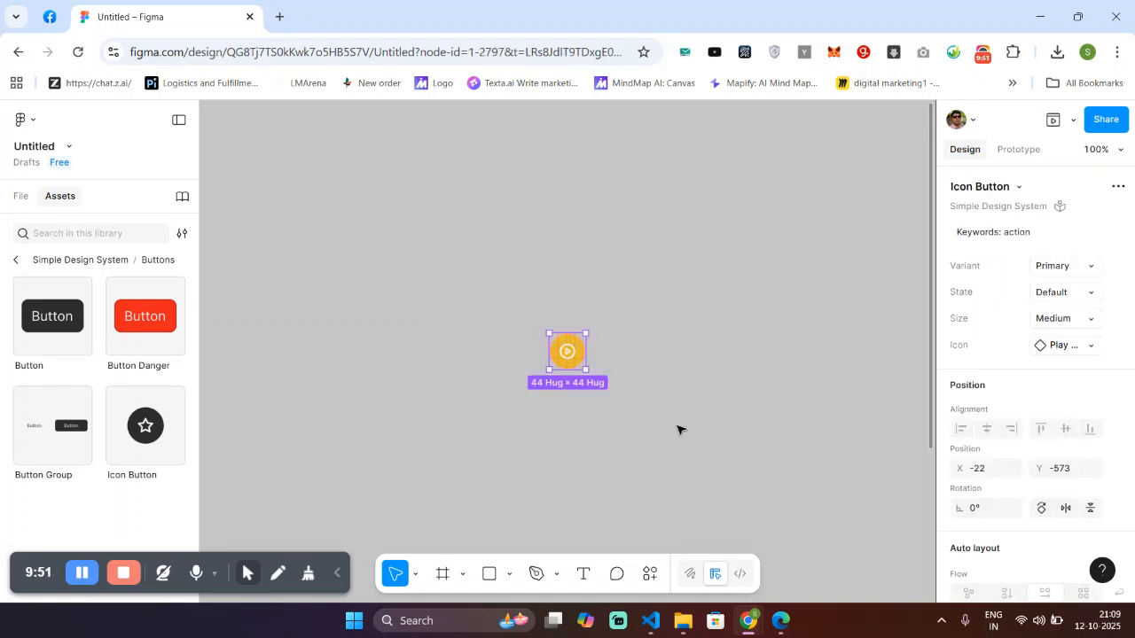